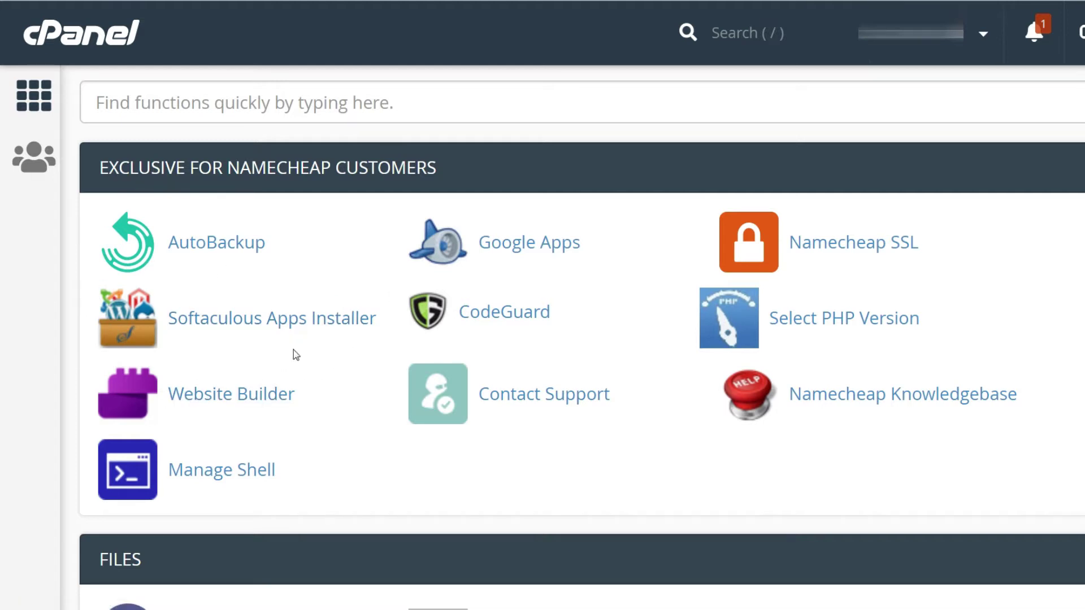
Step: Open the Softaculous Apps Installer and bring the WordPress card in Top Scripts into view
left_click(279, 324)
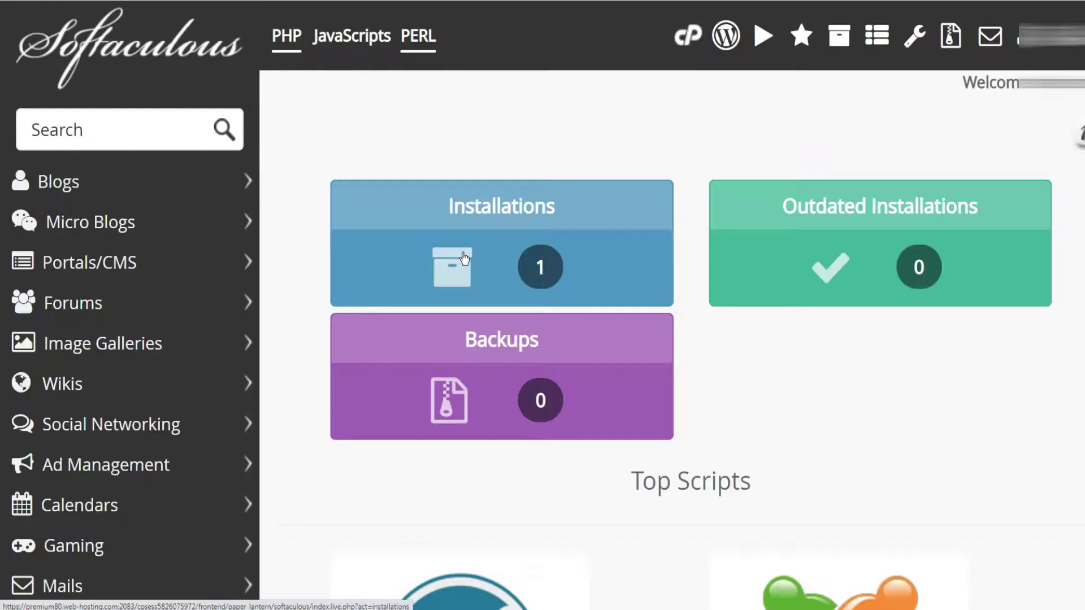
scroll(464, 258, "down", 6)
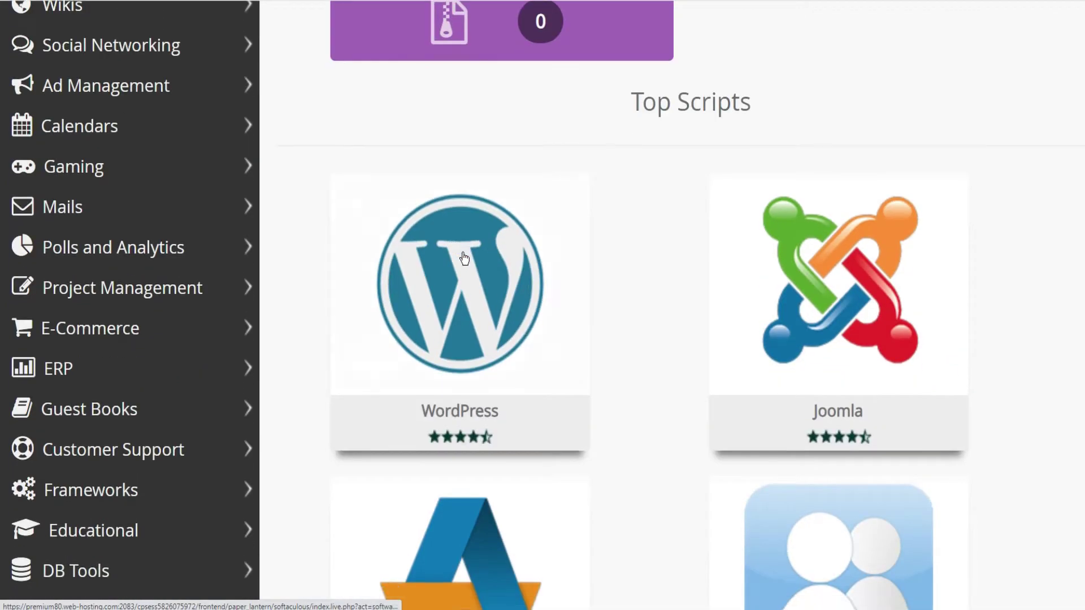
scroll(464, 258, "down", 1)
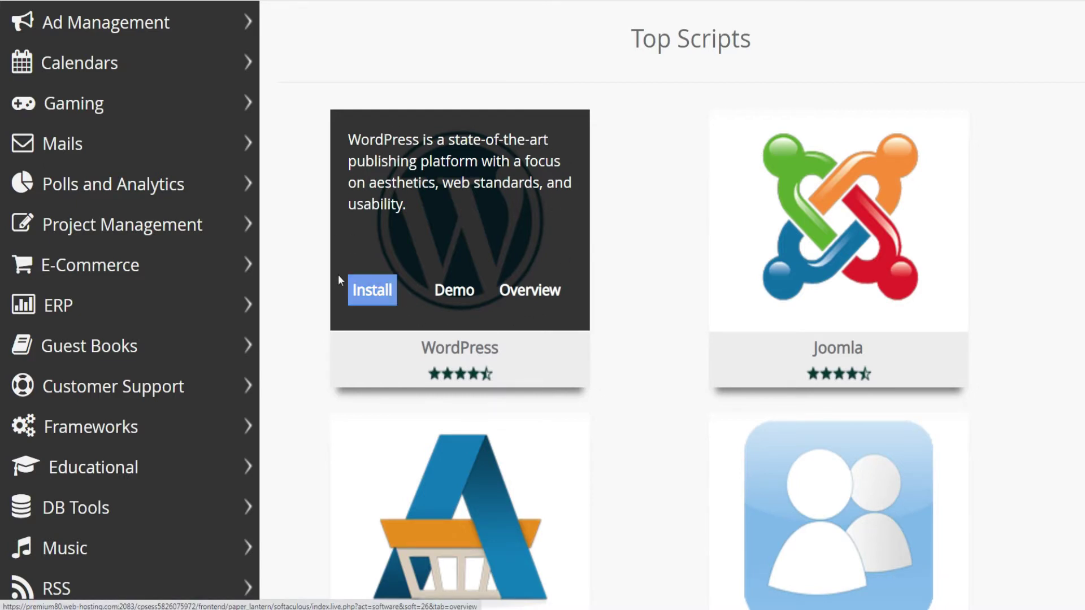
Step: Start a WordPress installation on the detectwordpresstheme.com domain and review the site settings
left_click(383, 295)
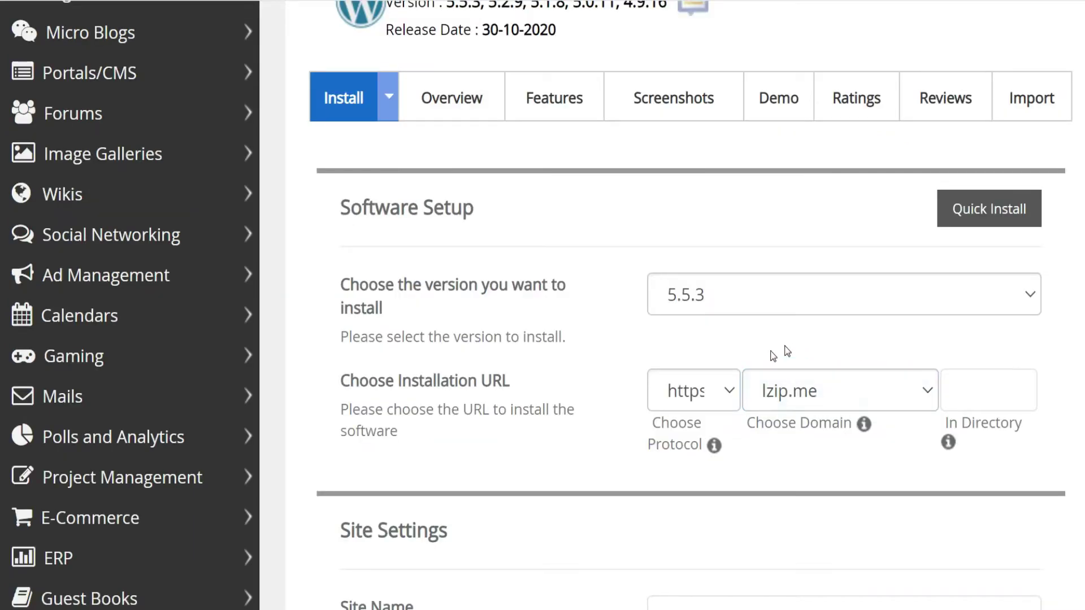
left_click(835, 395)
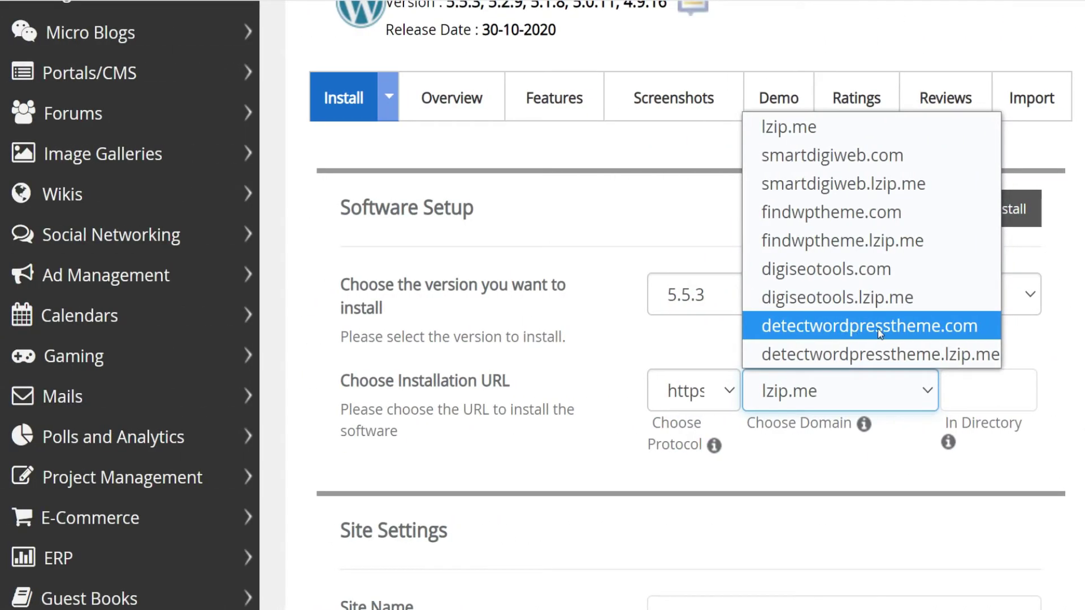
left_click(880, 332)
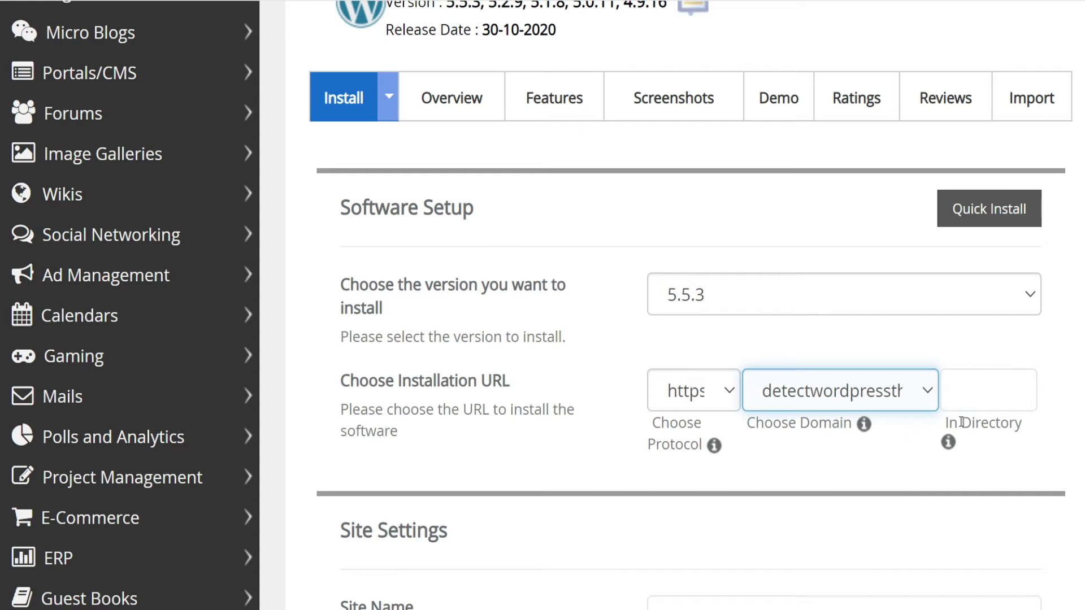
scroll(950, 424, "down", 5)
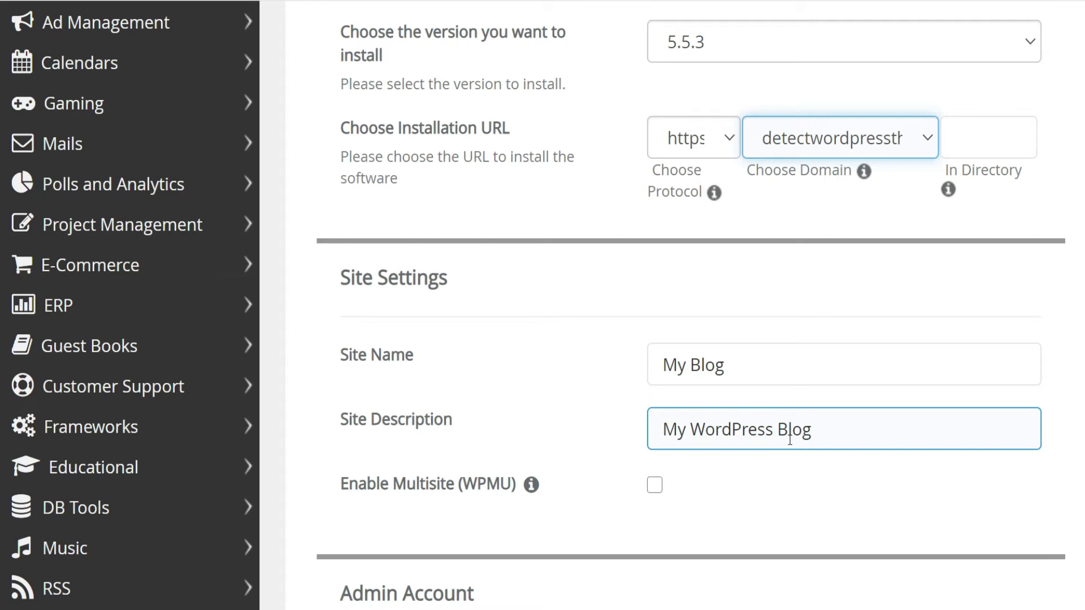
scroll(790, 440, "down", 5)
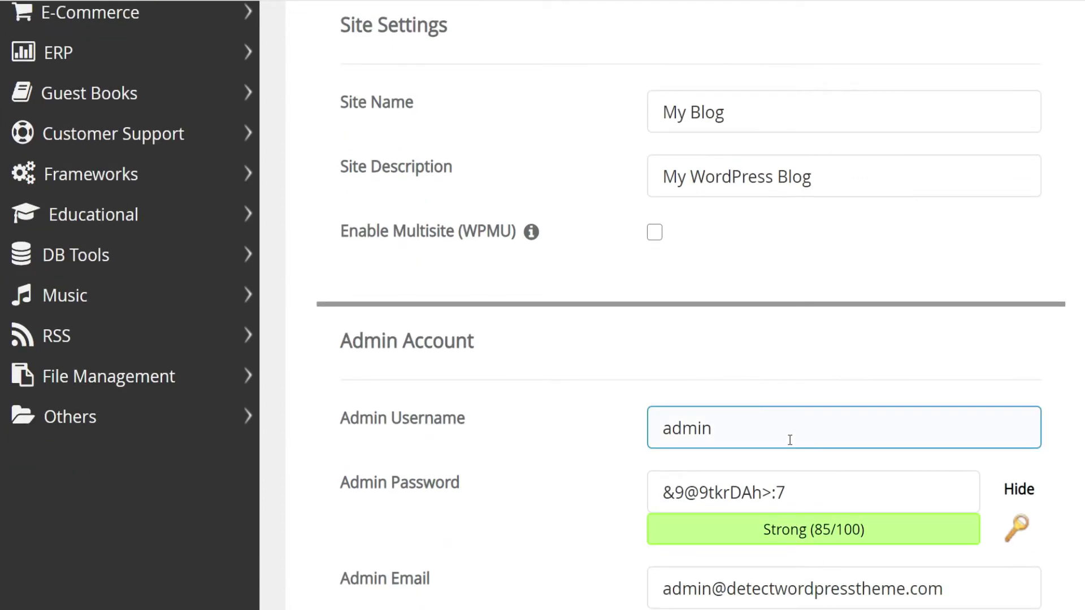
scroll(790, 440, "down", 2)
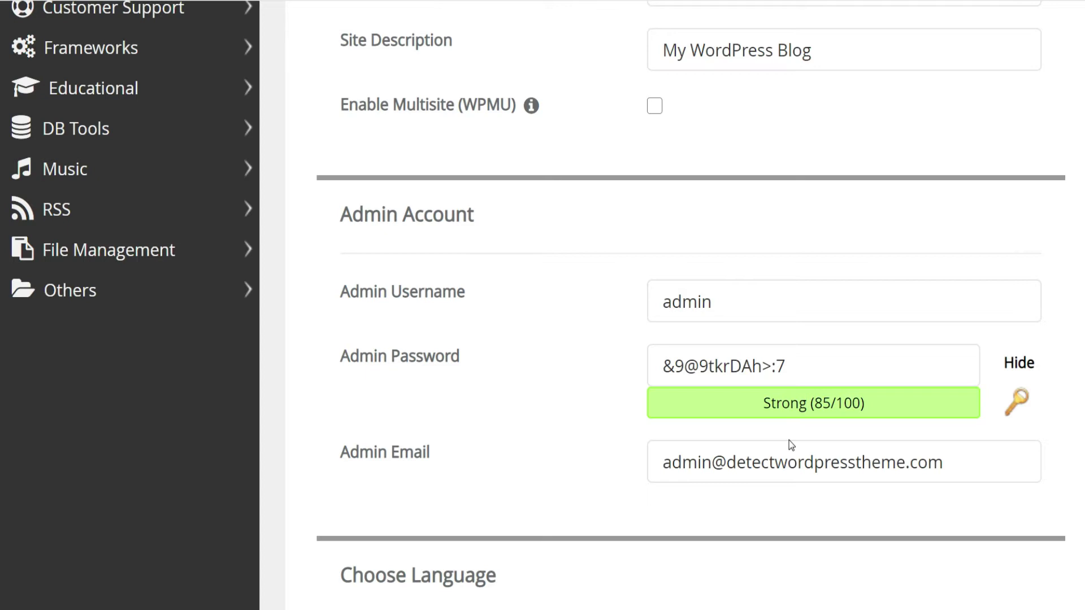
scroll(789, 440, "down", 8)
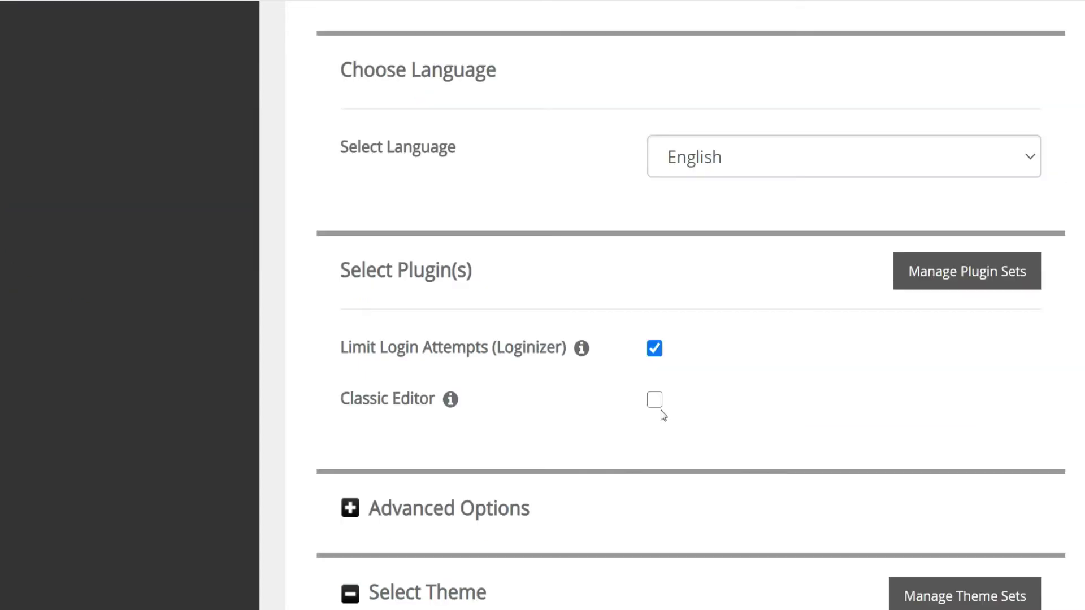
Step: Keep English as the installation language and edit the e-mail for installation details
left_click(729, 166)
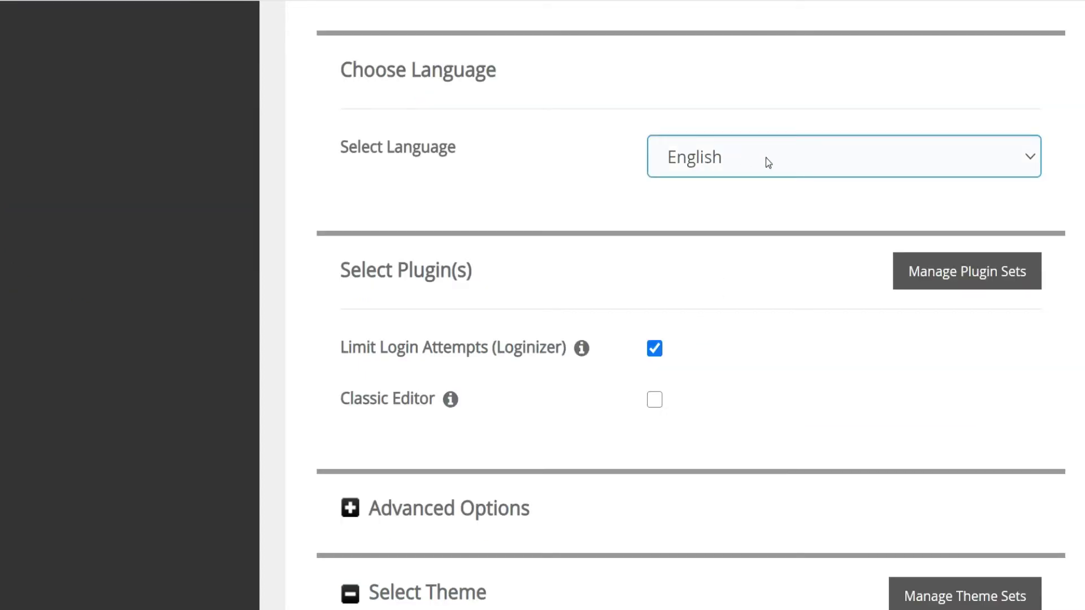
left_click(713, 375)
scroll(713, 382, "down", 2)
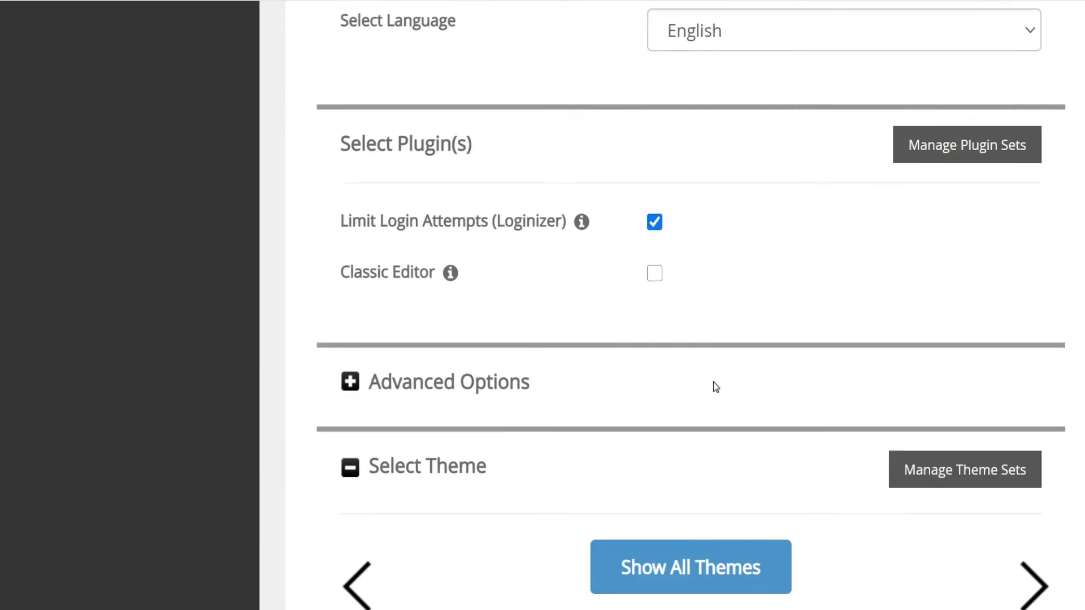
scroll(714, 382, "down", 2)
scroll(713, 382, "down", 8)
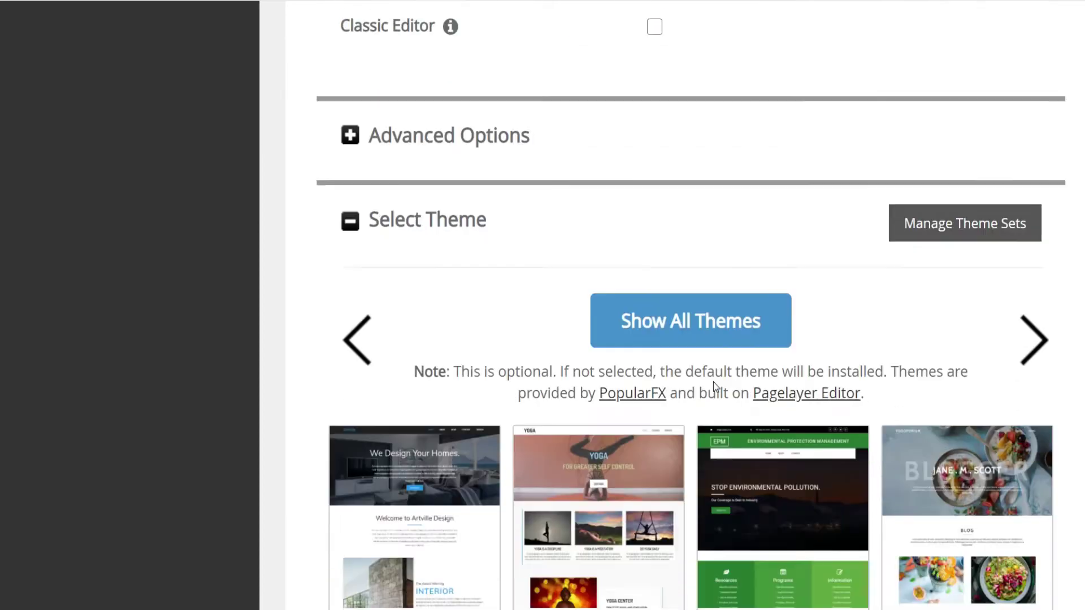
scroll(715, 387, "down", 3)
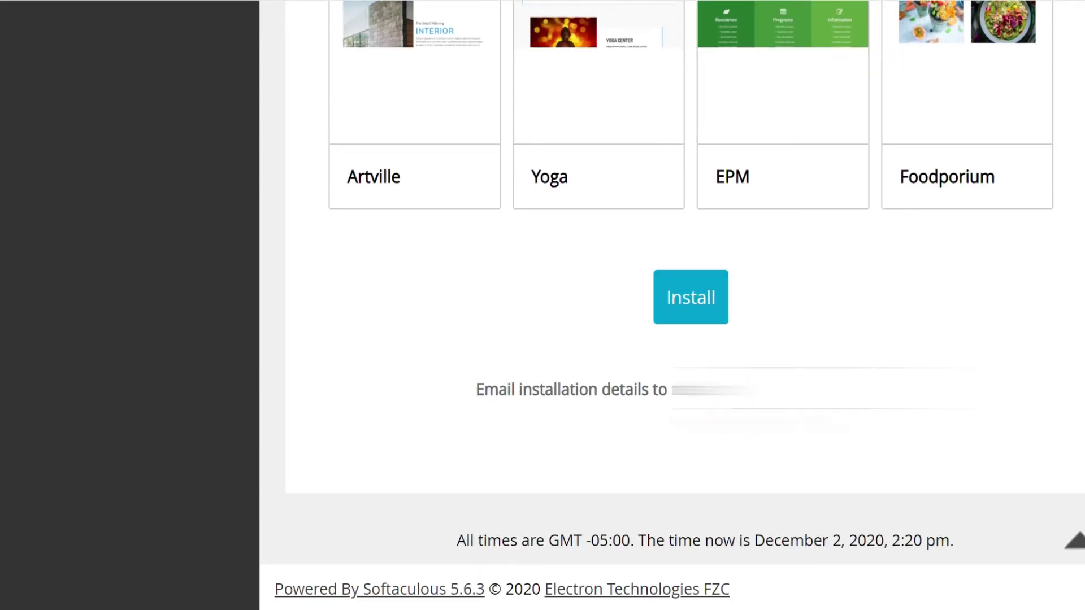
left_click(791, 389)
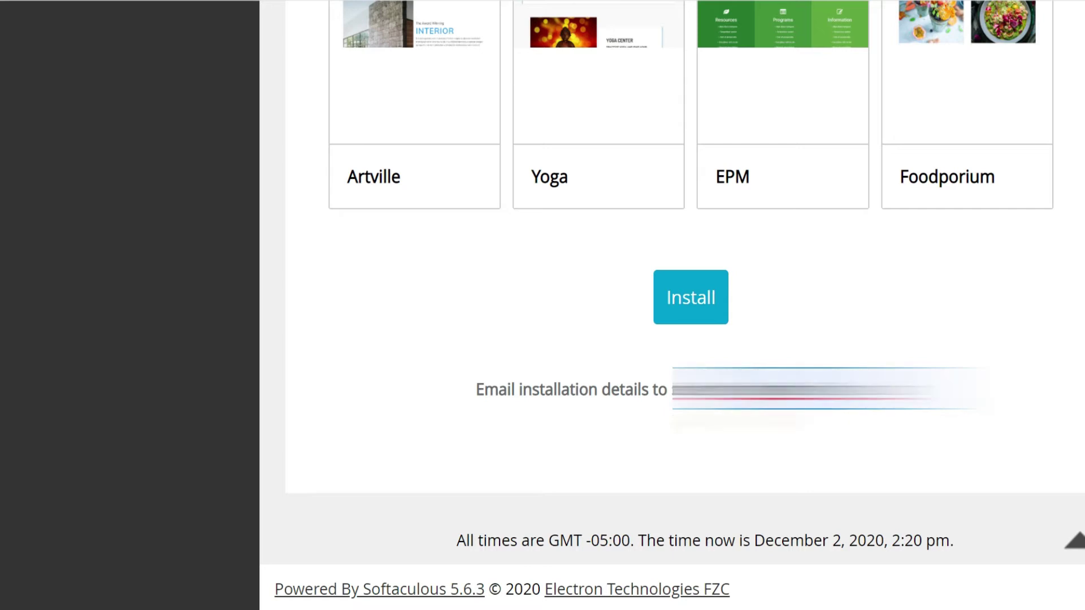
Step: Install WordPress, confirm the success message, and view the live My Blog front page
left_click(694, 320)
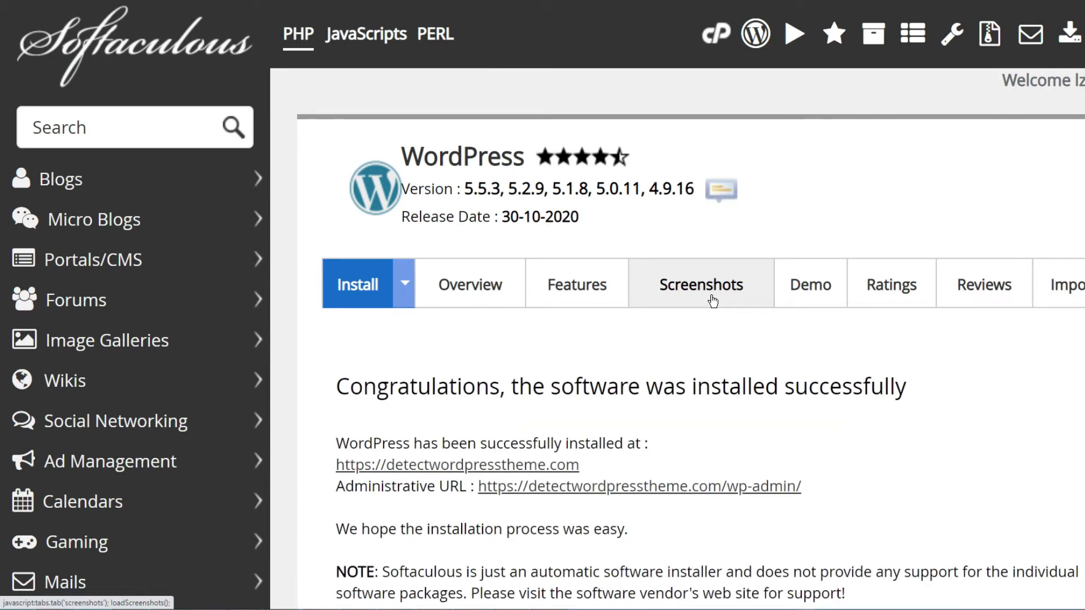
left_click_drag(338, 387, 906, 389)
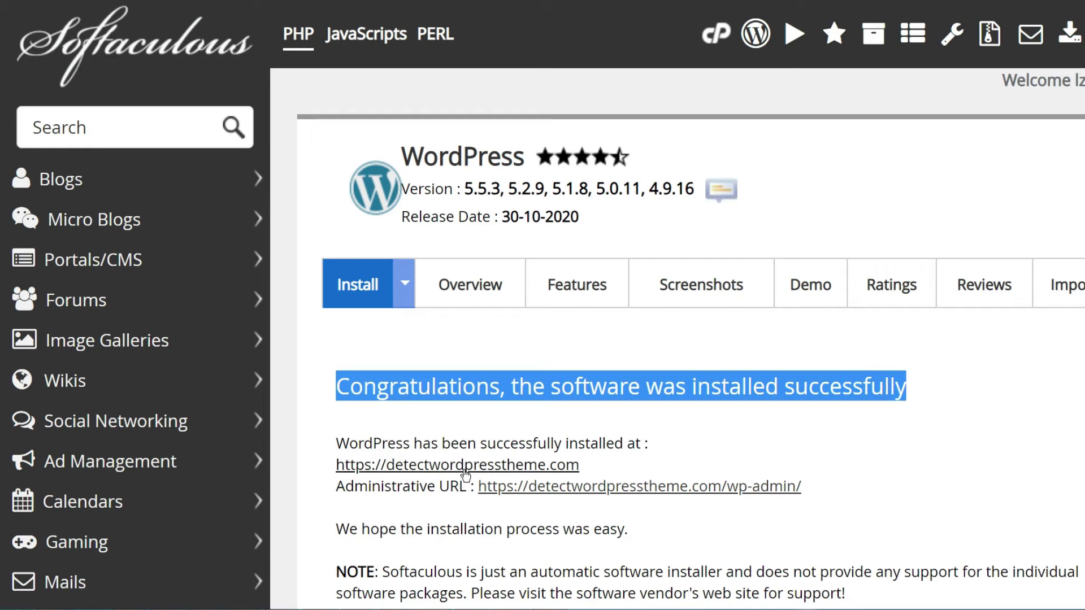
left_click(497, 471)
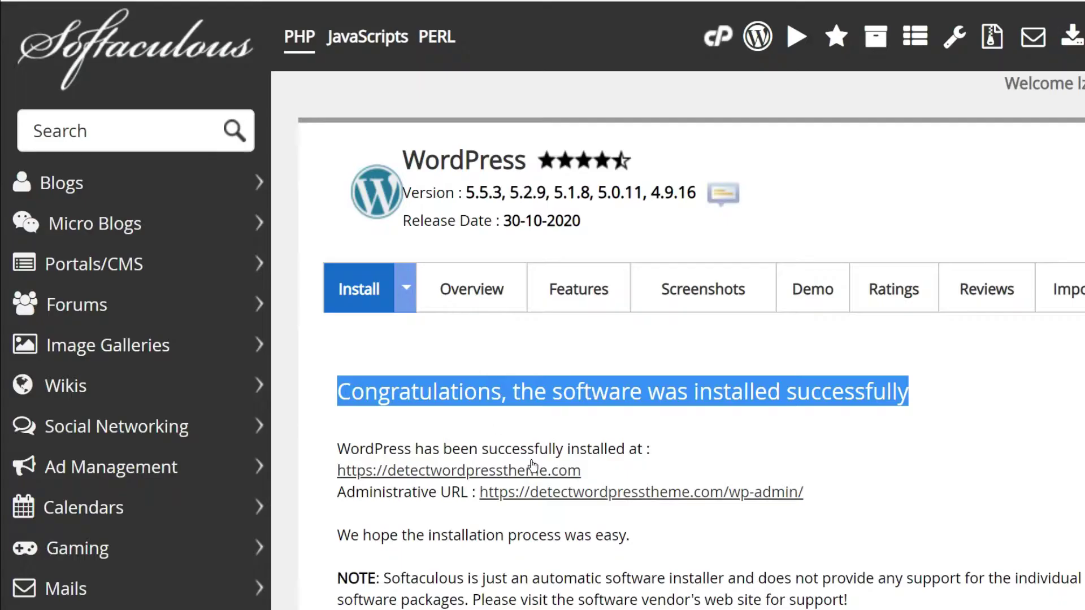
Step: Go from the new site's admin dashboard to Appearance > Themes > Add New
left_click(596, 497)
mouse_move(40, 217)
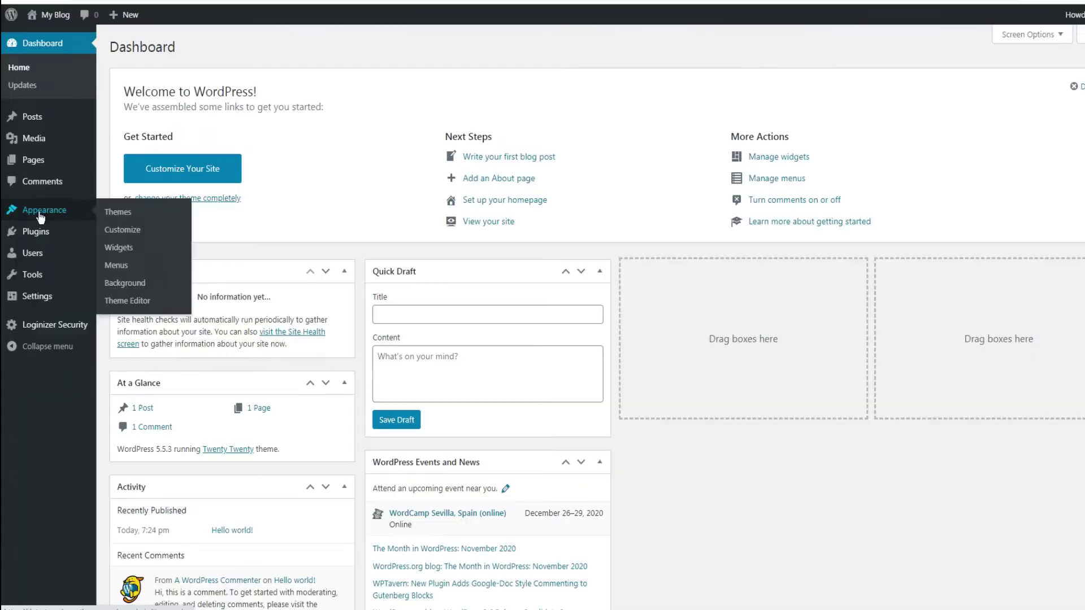
left_click(114, 214)
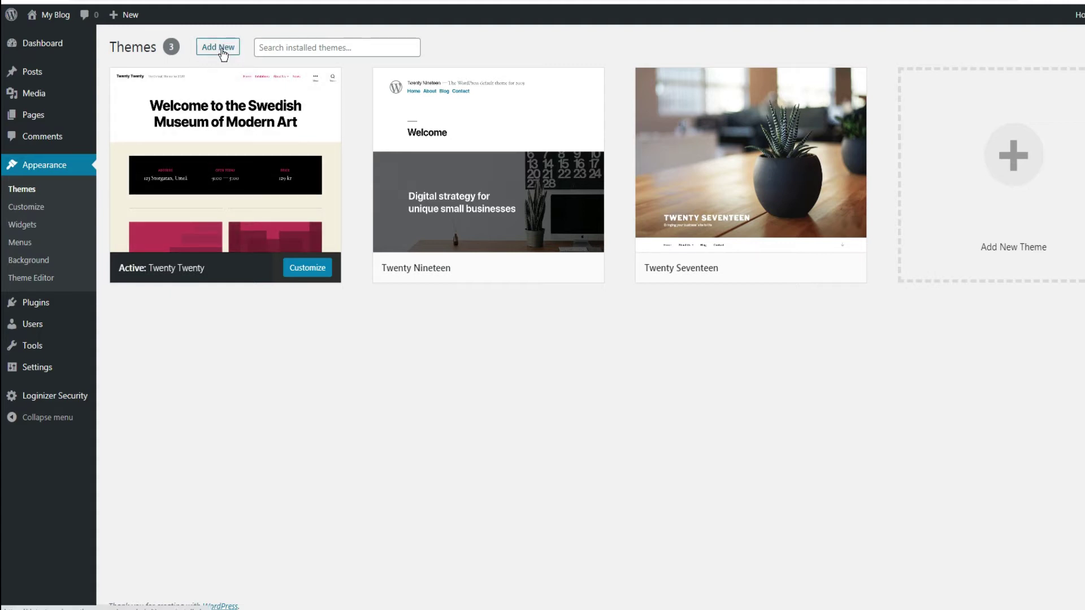
left_click(223, 52)
Step: Search for magbook, then install and activate the Magbook theme
left_click(978, 82)
type("magb")
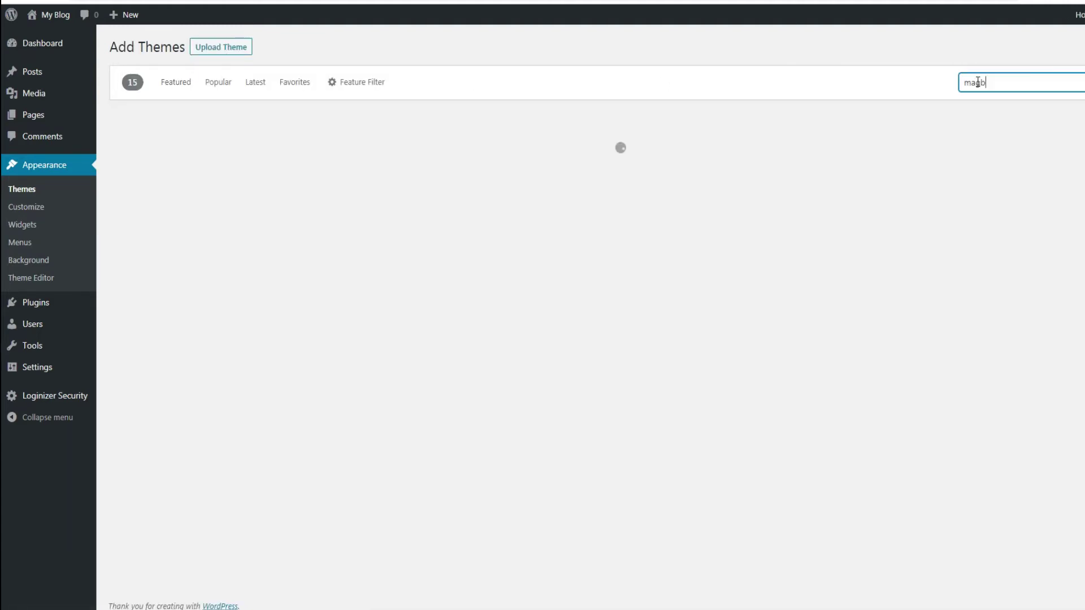
type("ook")
mouse_move(271, 321)
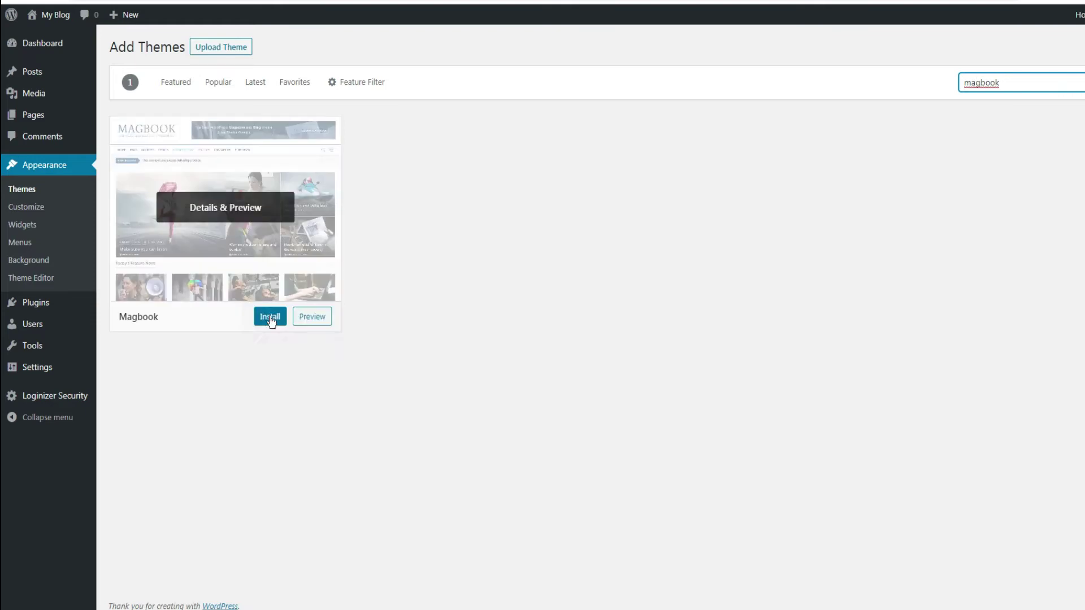
left_click(271, 318)
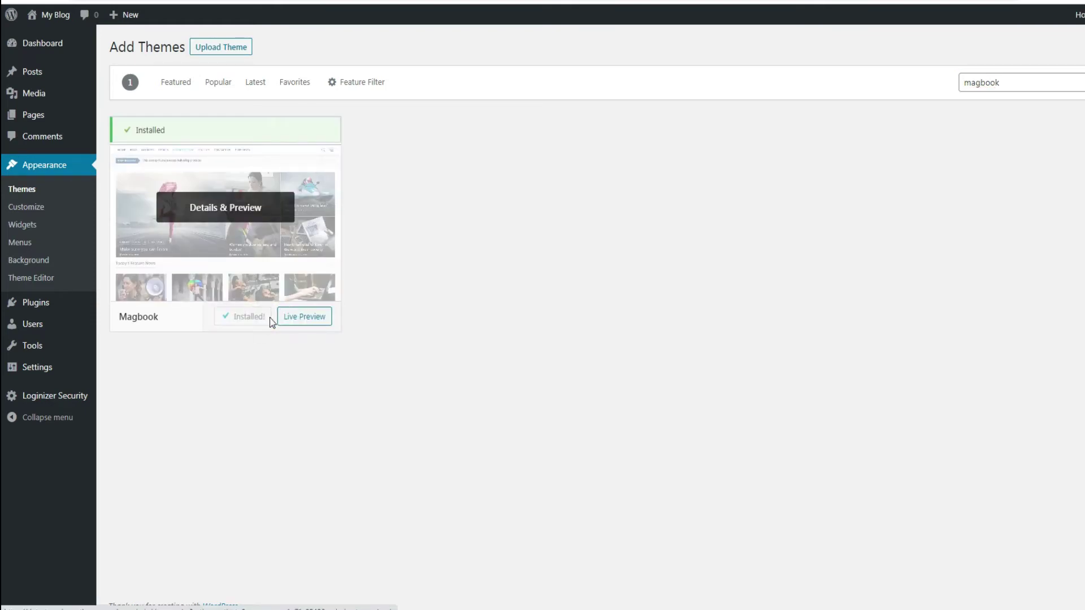
left_click(261, 320)
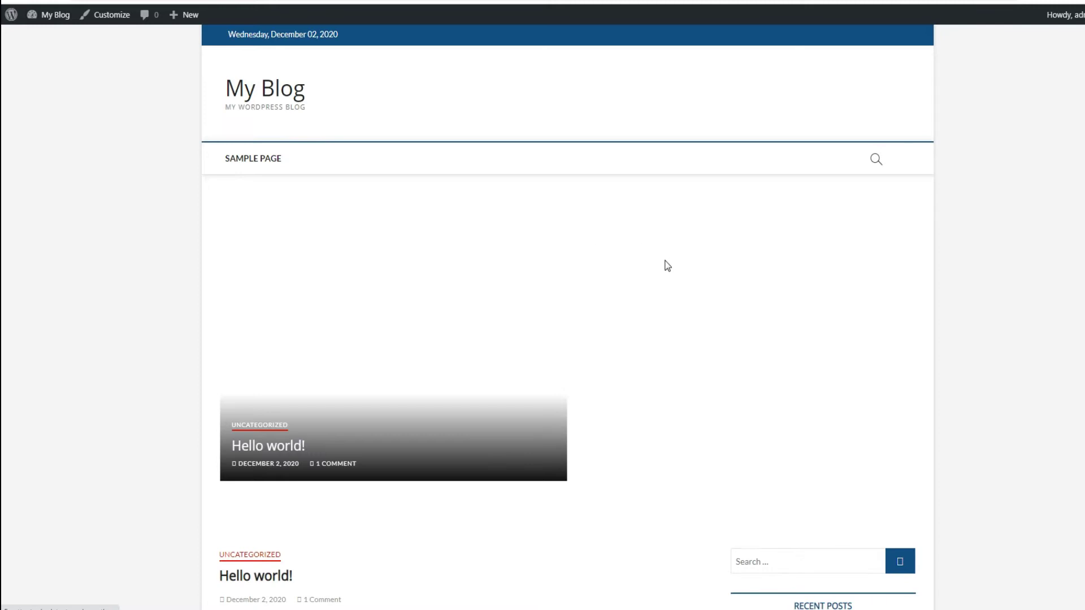
scroll(650, 293, "down", 4)
scroll(650, 296, "up", 4)
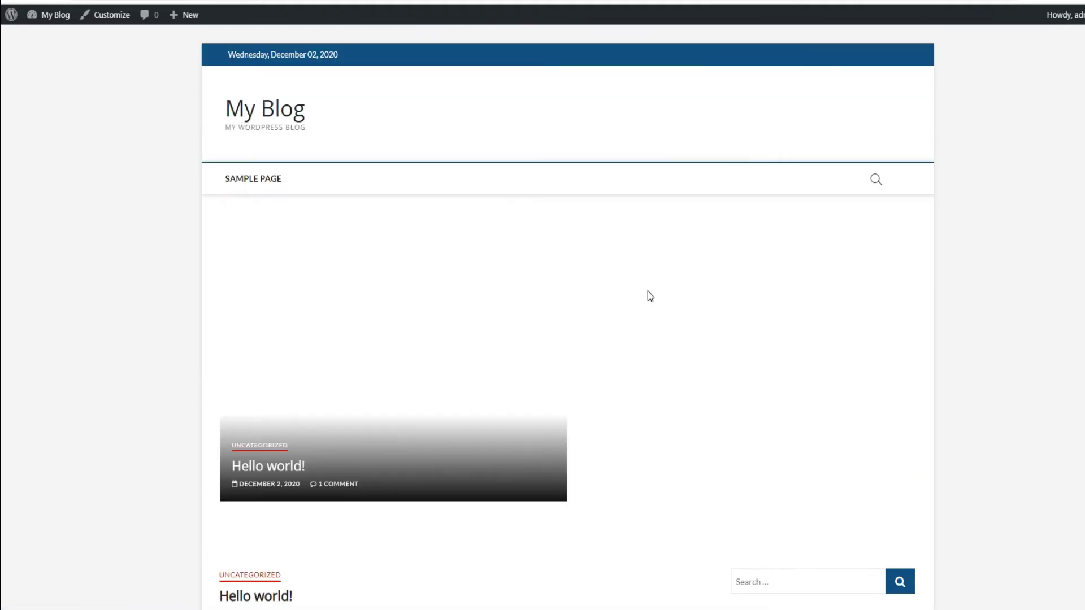
scroll(651, 295, "down", 2)
scroll(651, 296, "up", 2)
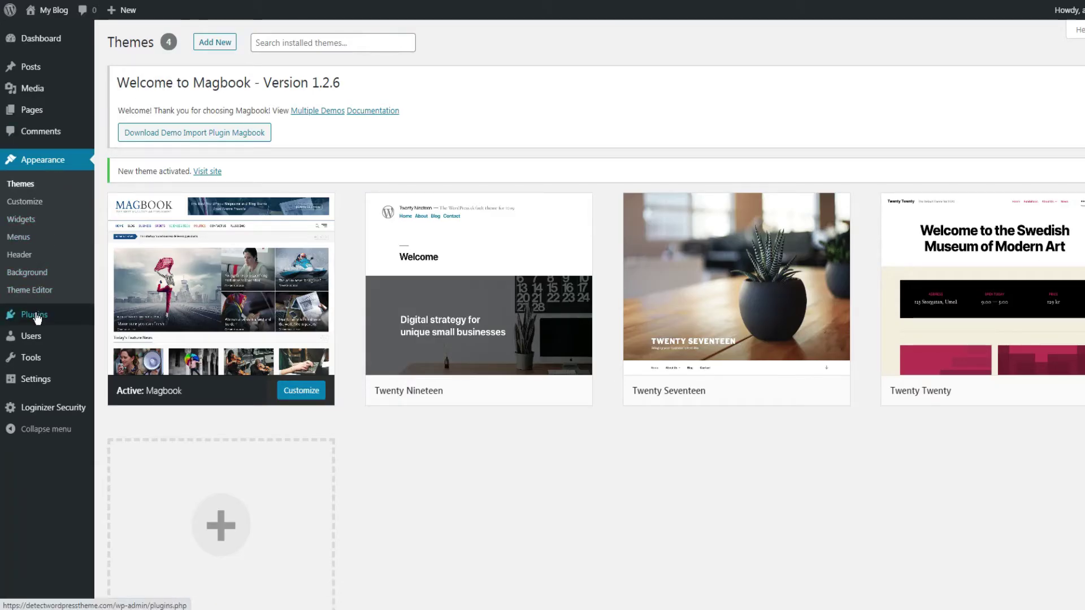
Step: Install and activate the bbPress plugin, then check its new Forums, Topics and Replies menus
left_click(68, 320)
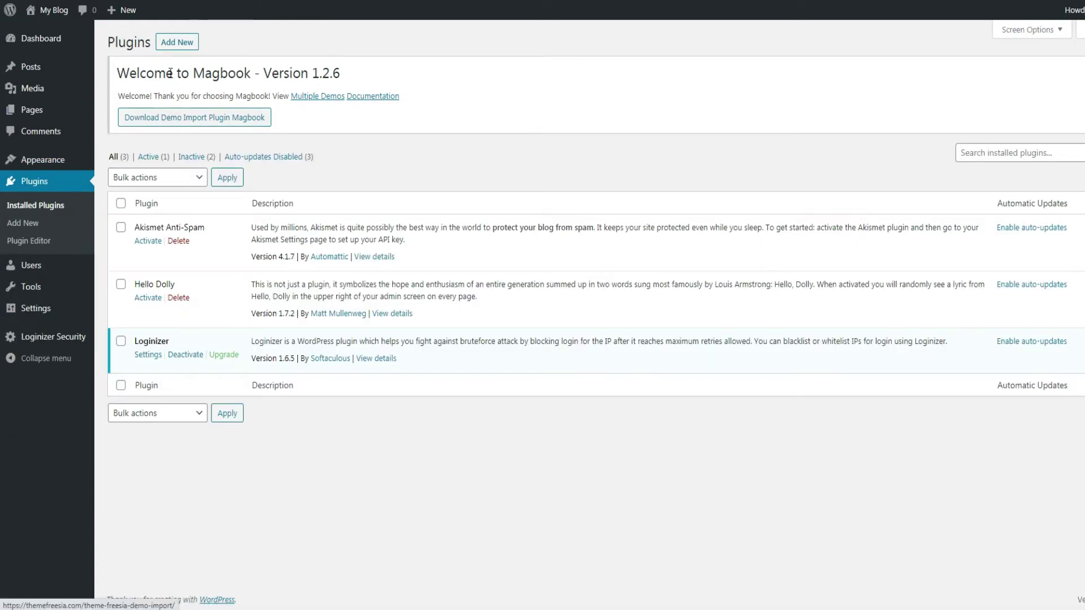
left_click(177, 43)
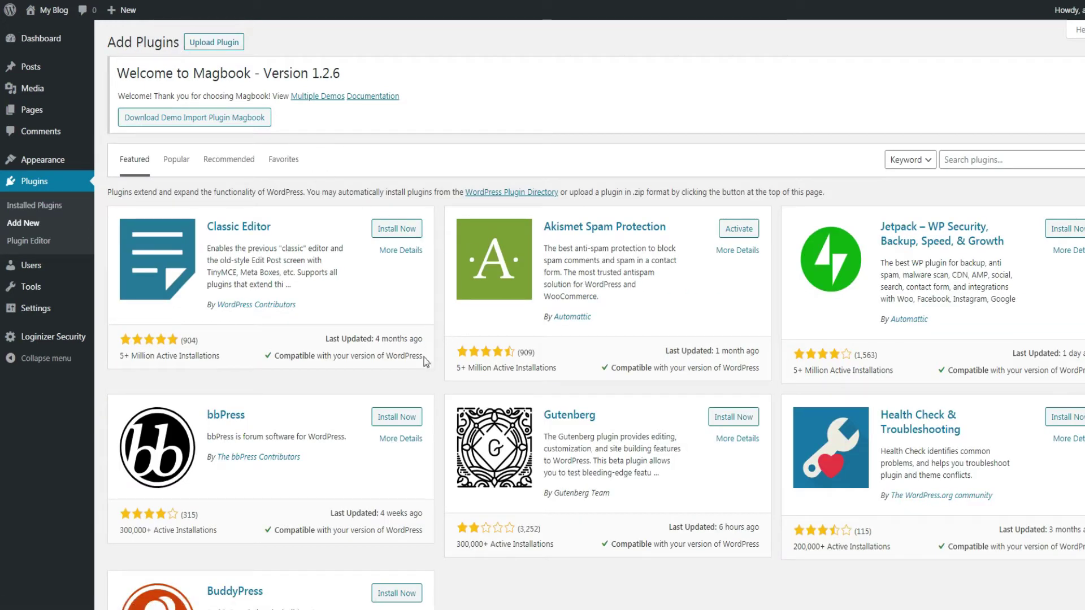
scroll(415, 339, "down", 1)
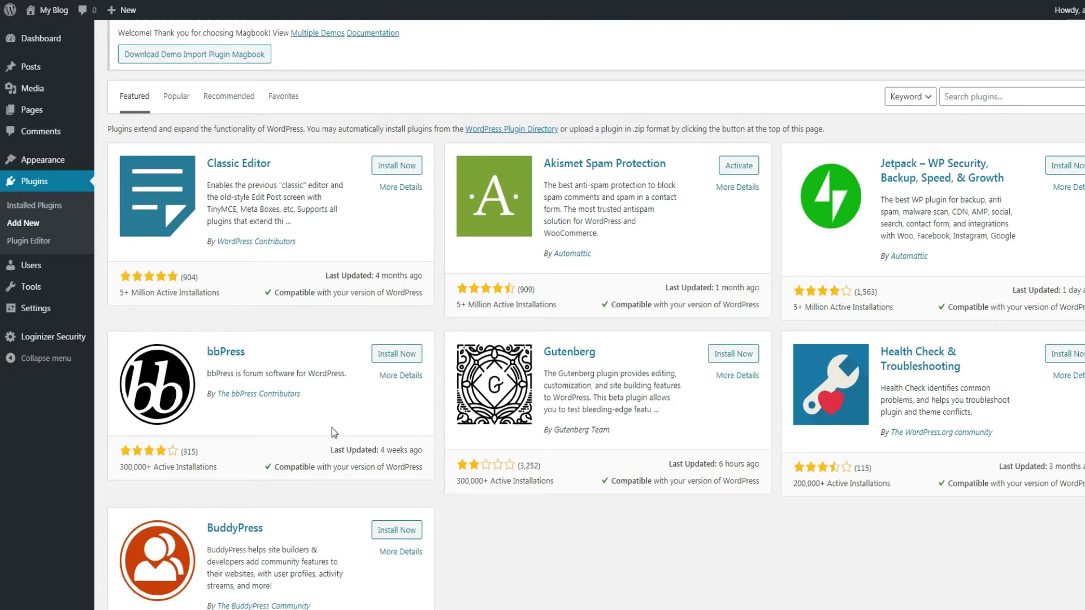
left_click(970, 97)
type("bbpres")
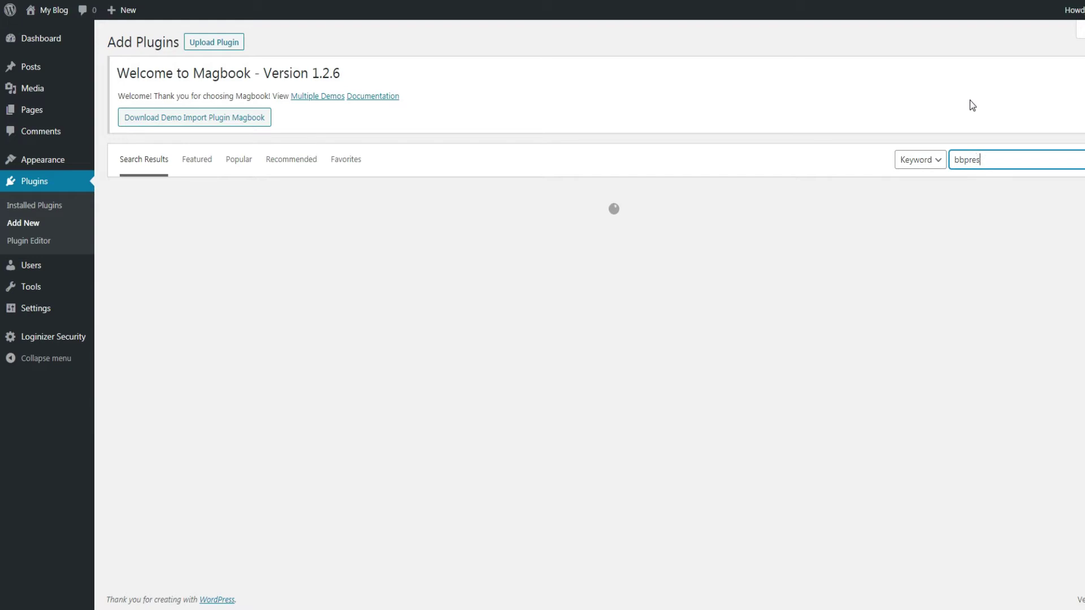
type("s")
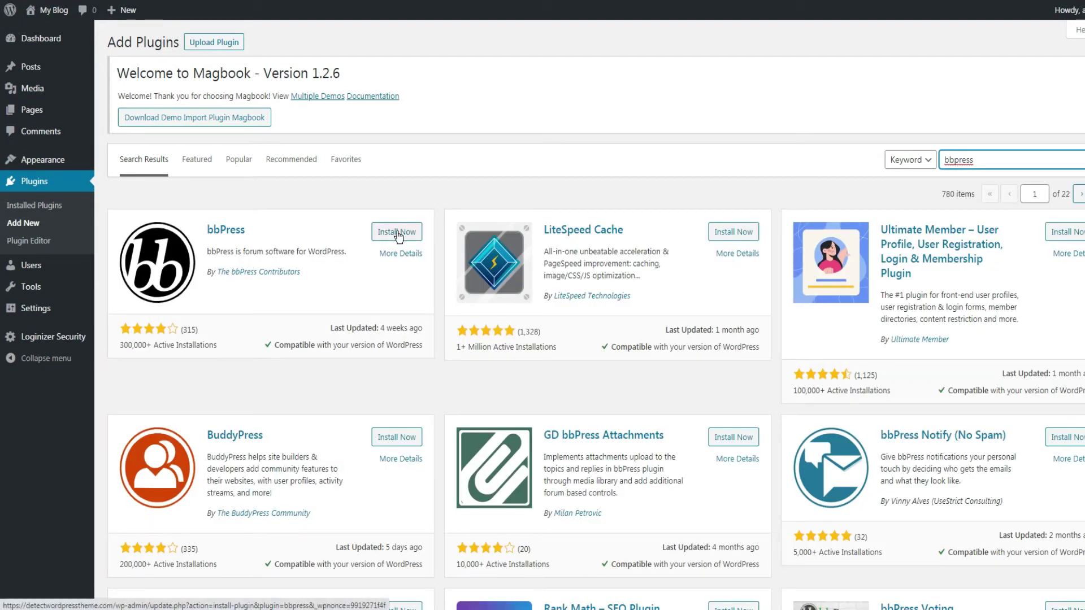
left_click(397, 234)
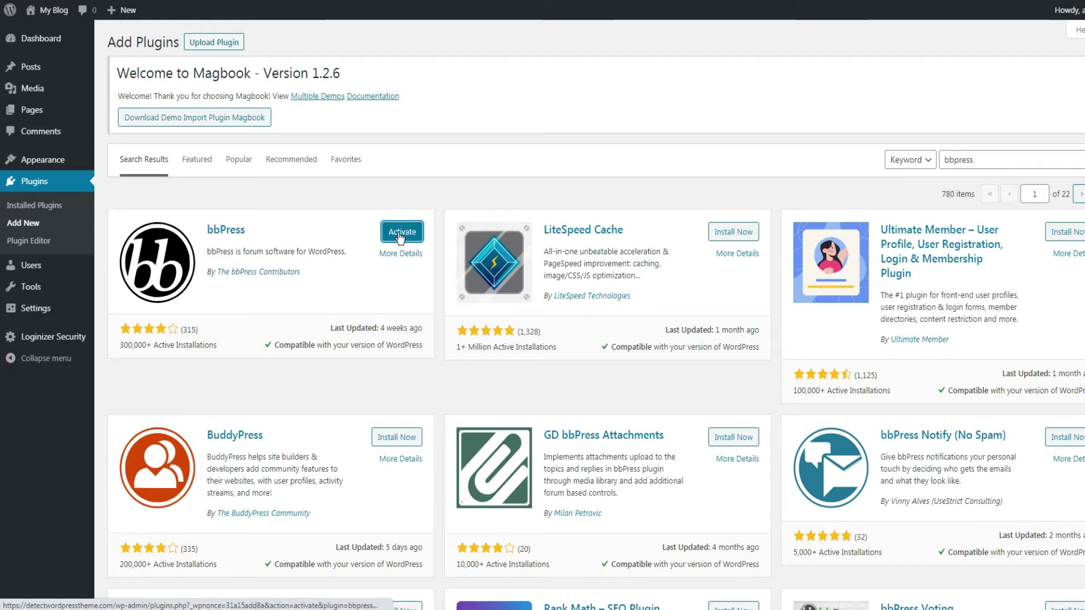
left_click(401, 236)
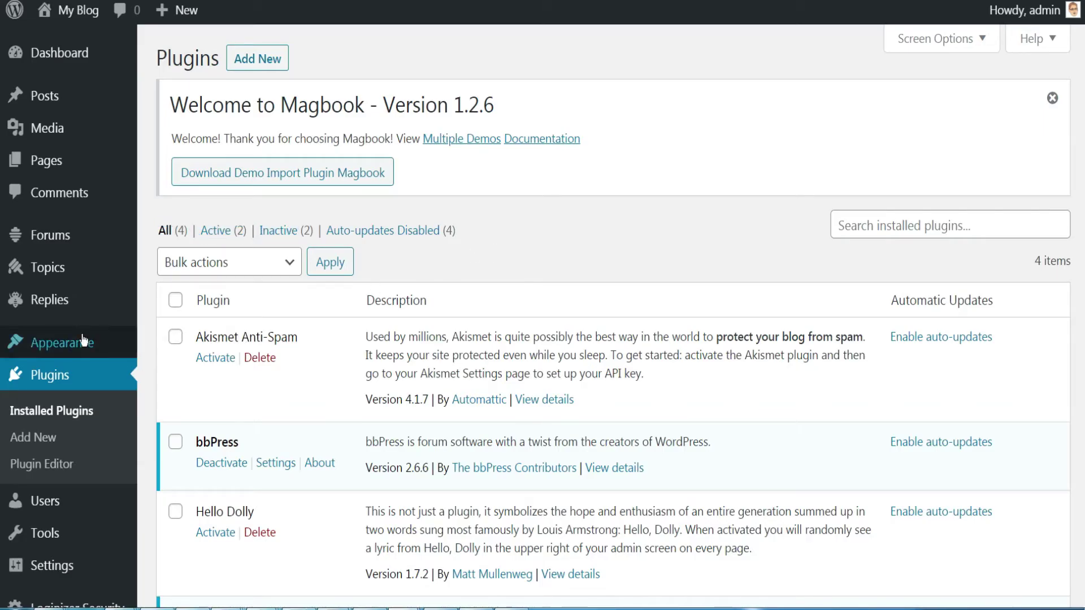
mouse_move(34, 240)
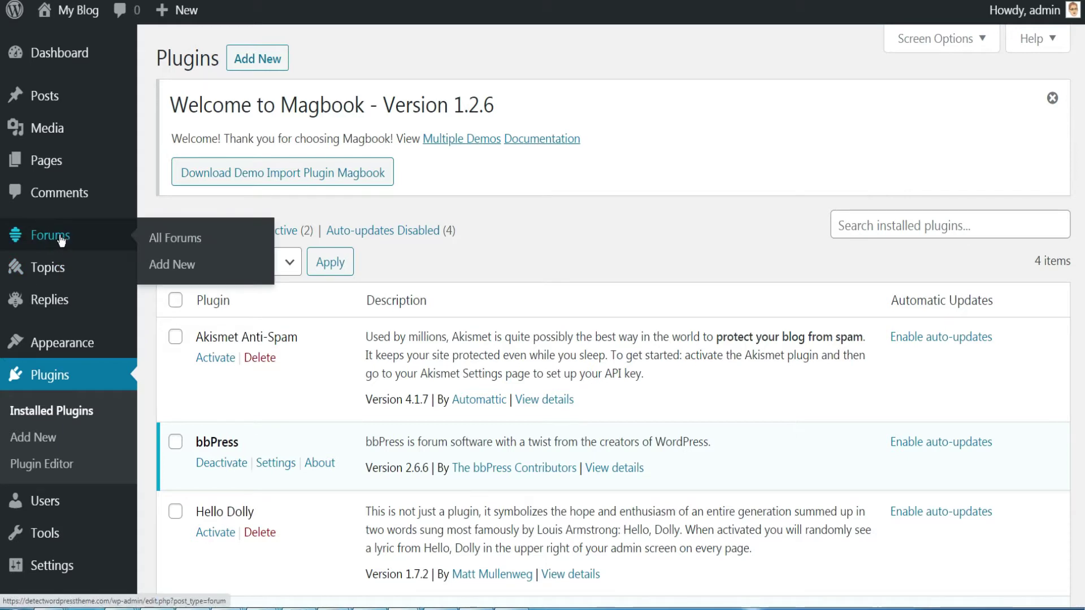
mouse_move(78, 275)
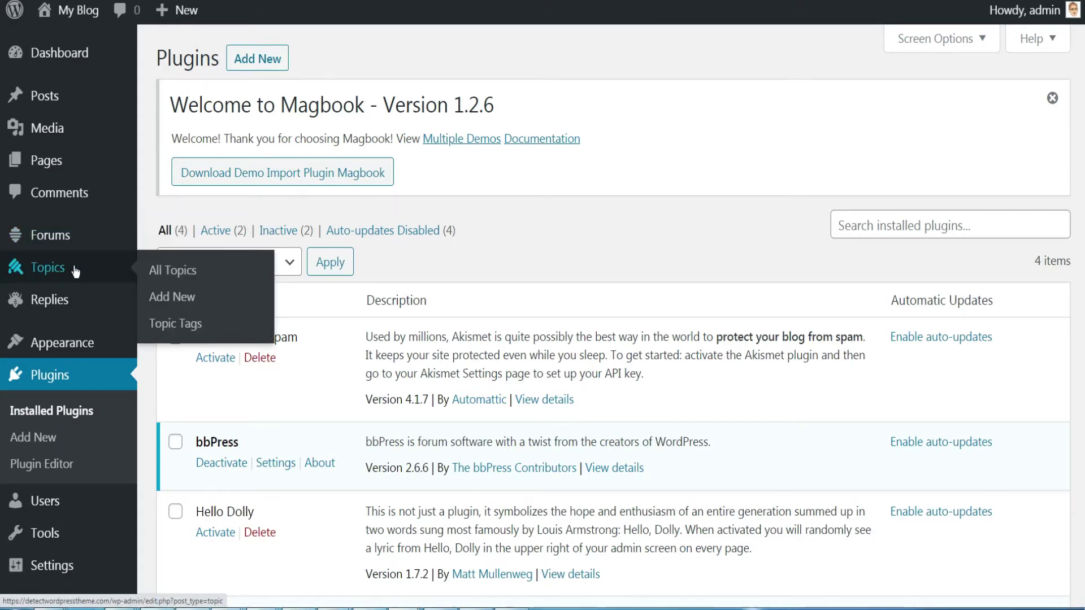
mouse_move(75, 304)
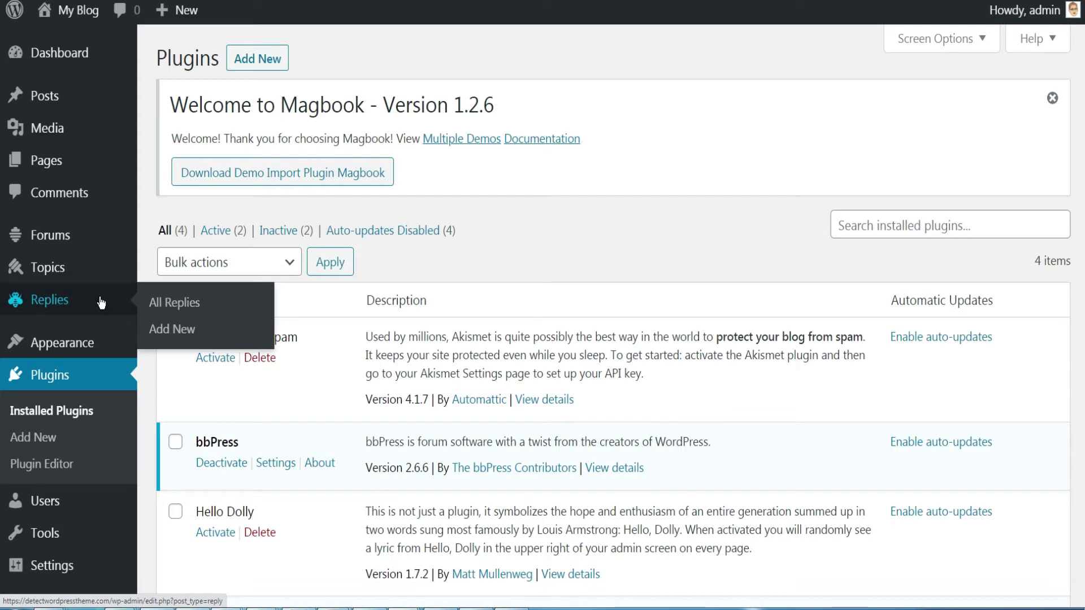
mouse_move(68, 240)
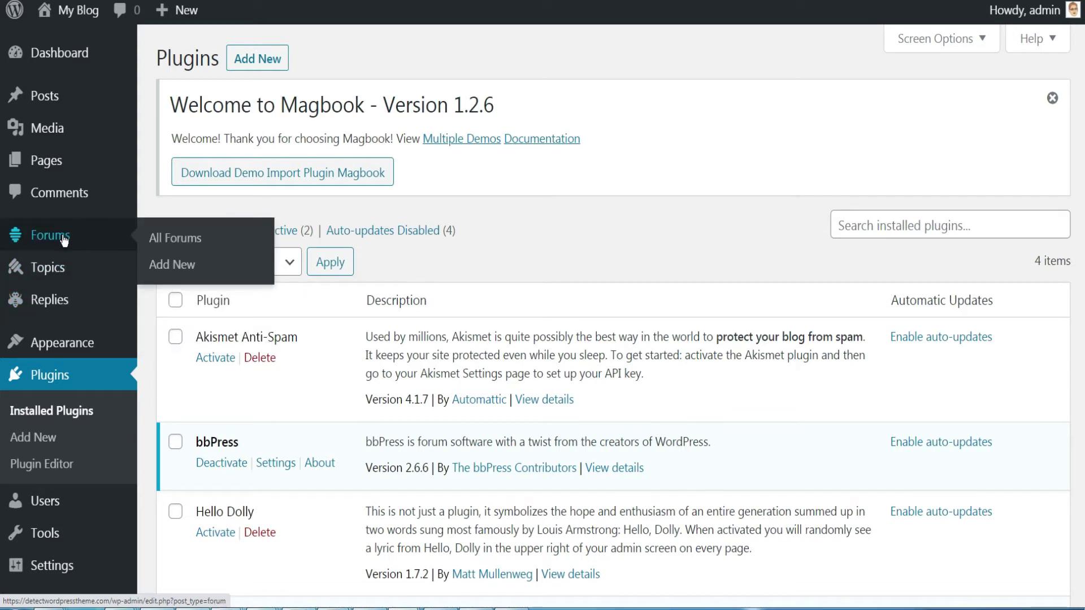
Step: Start a new forum titled 'Programming language' with a description about programming-language topics
left_click(64, 238)
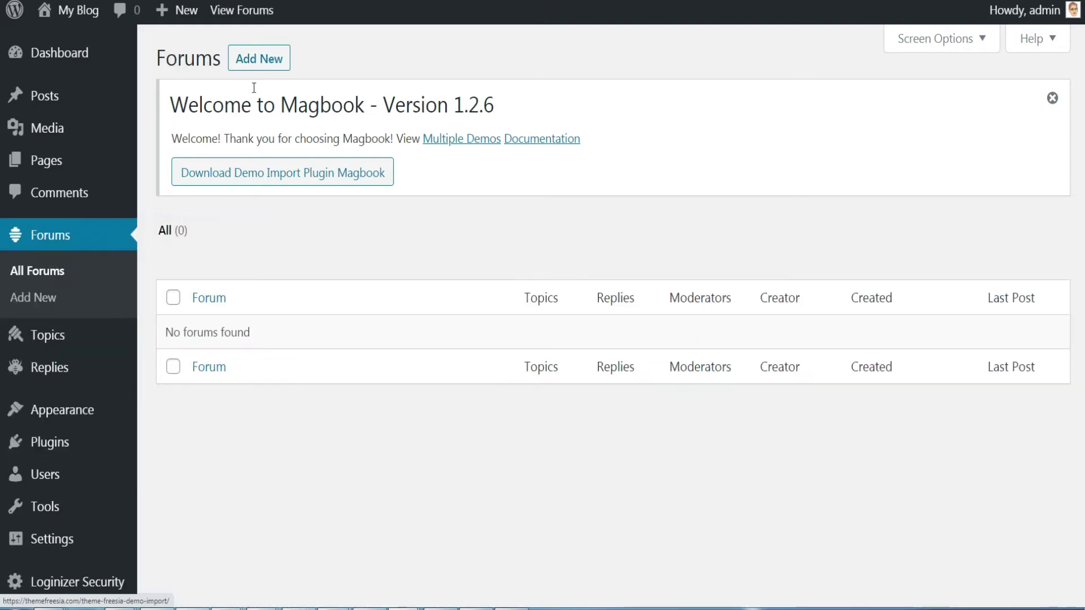
left_click(253, 61)
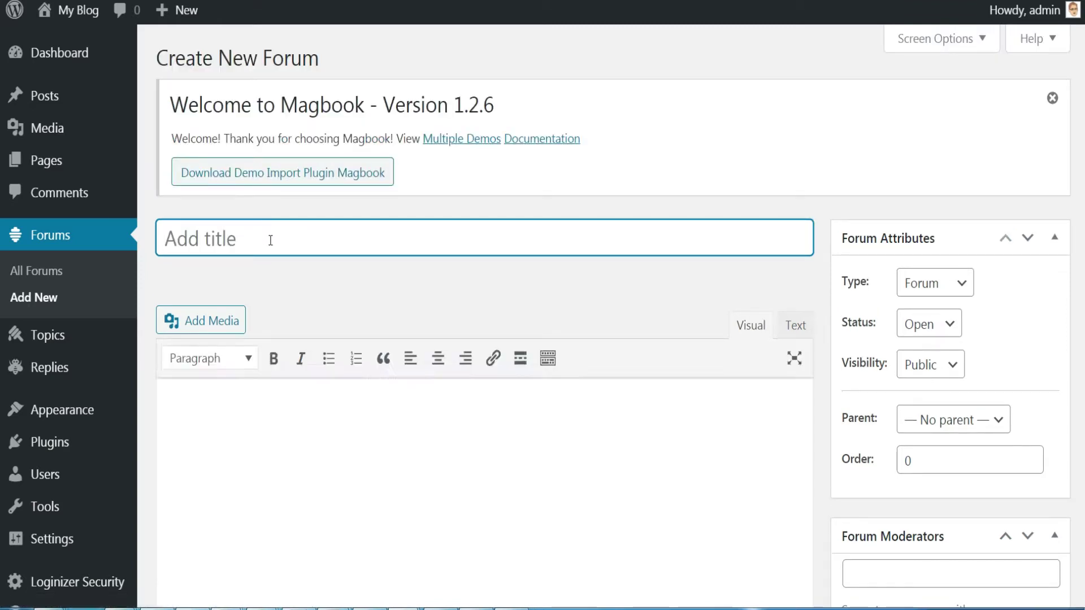
left_click(170, 236)
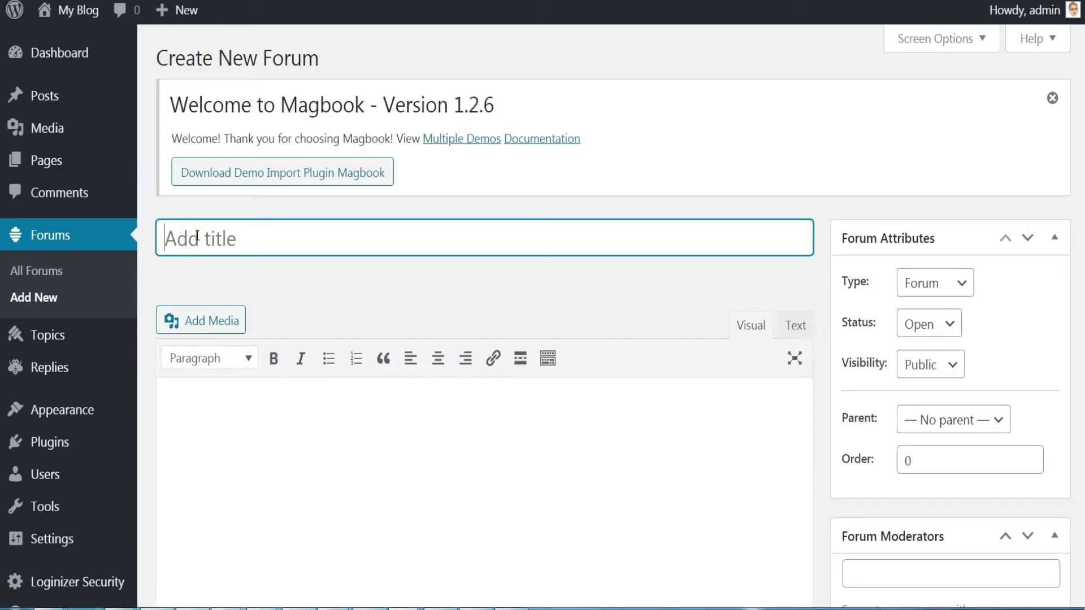
type("Programming language")
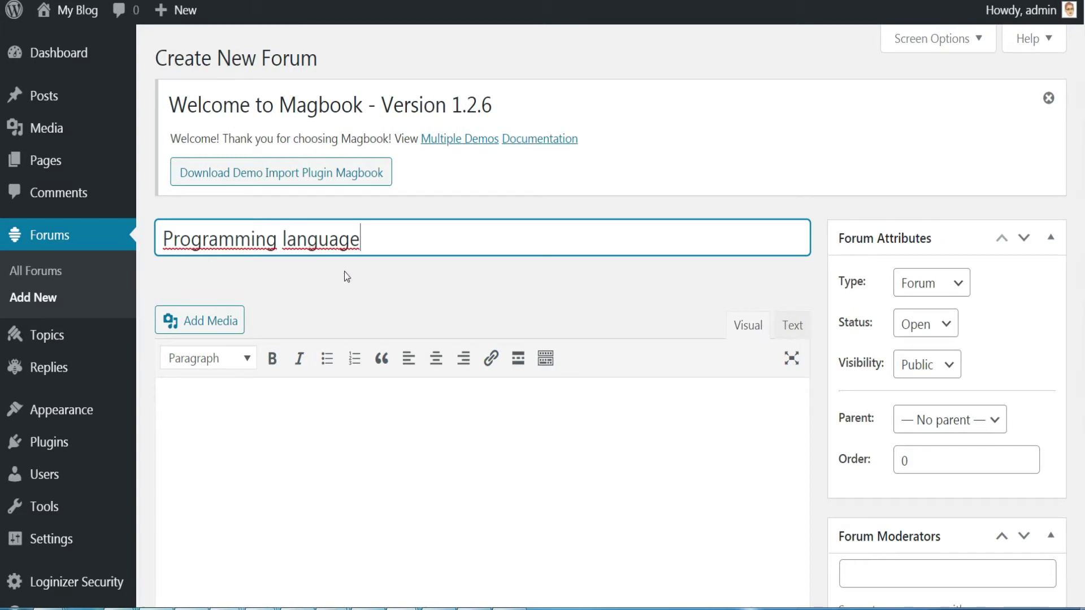
left_click(206, 407)
type("This For")
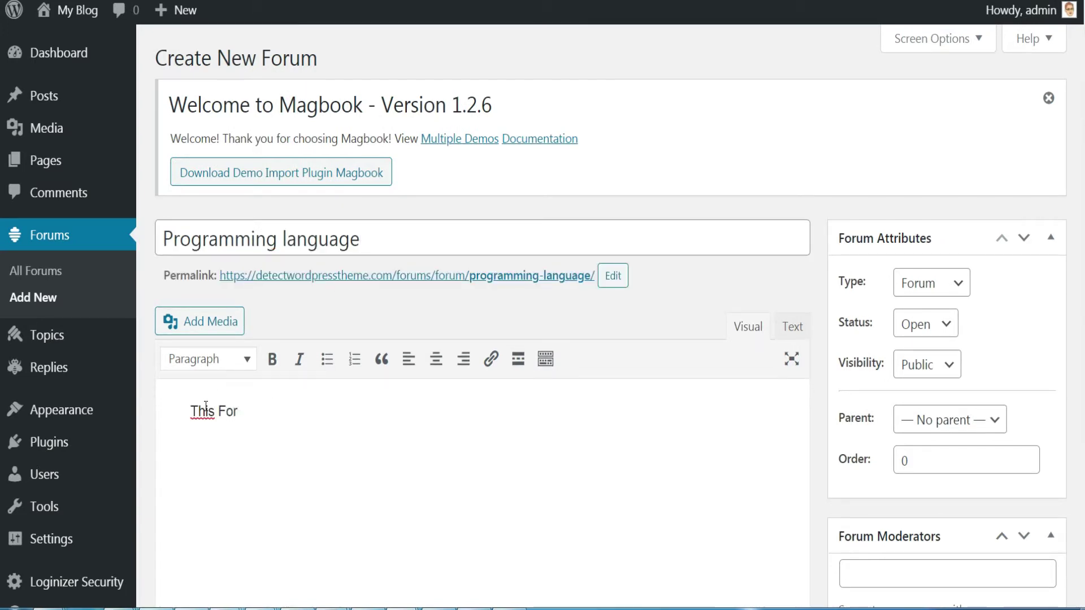
key("BackSpace")
key("BackSpace")
type("for")
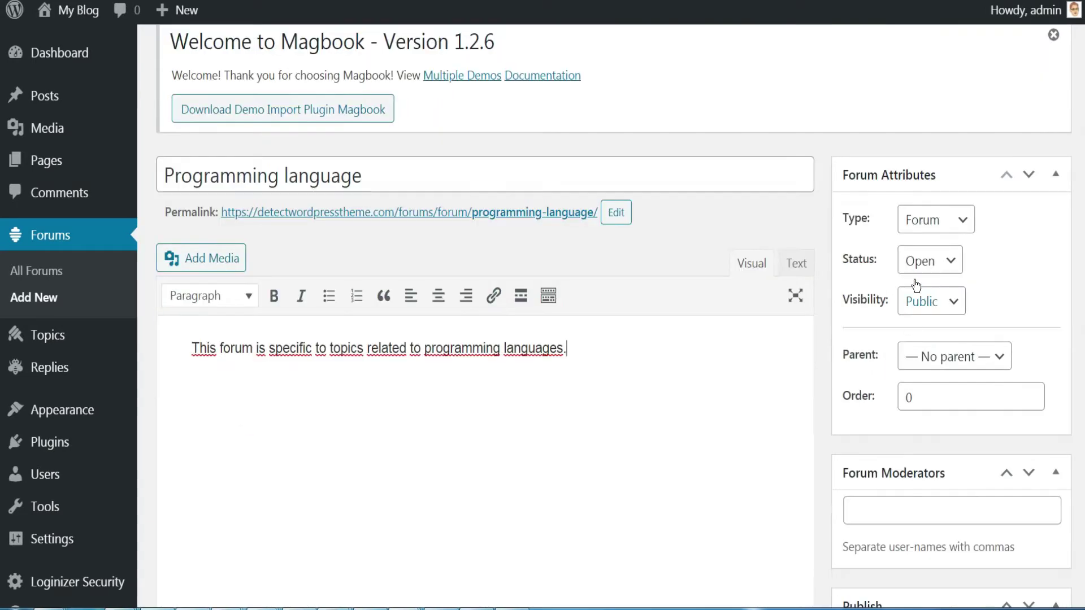
Step: Set the forum type to Category, keep it Open and Public, and publish it
scroll(913, 283, "up", 2)
left_click(944, 289)
left_click(941, 333)
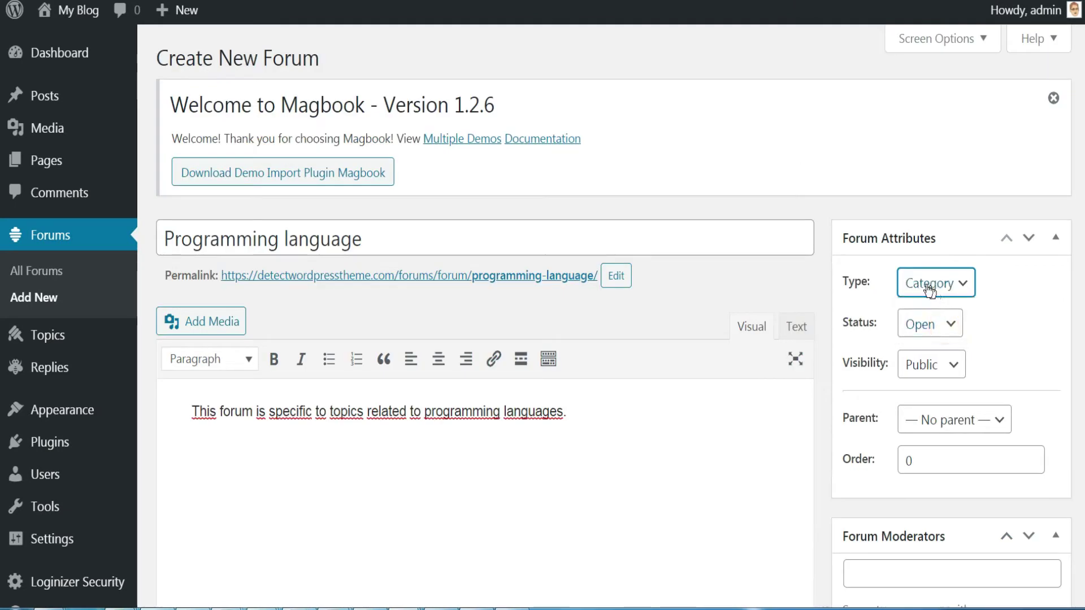
scroll(964, 321, "down", 1)
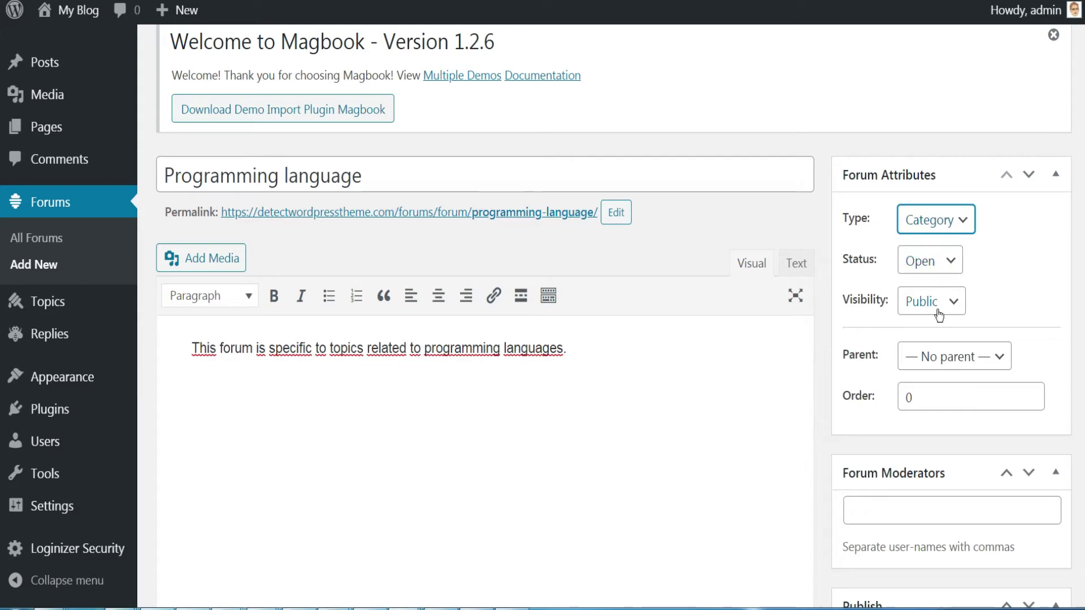
left_click(950, 271)
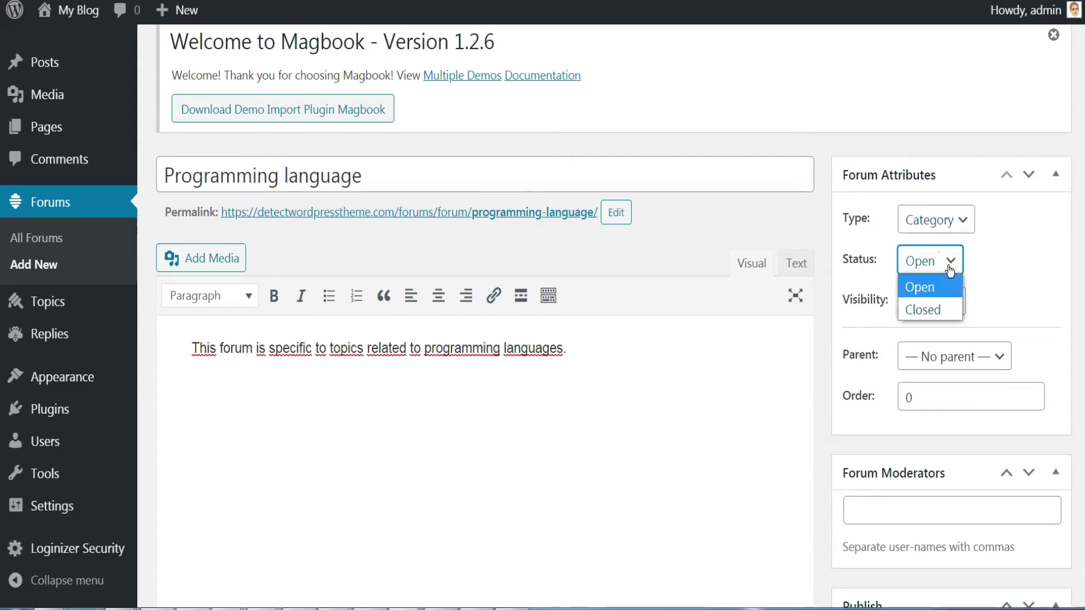
left_click(947, 286)
left_click(946, 306)
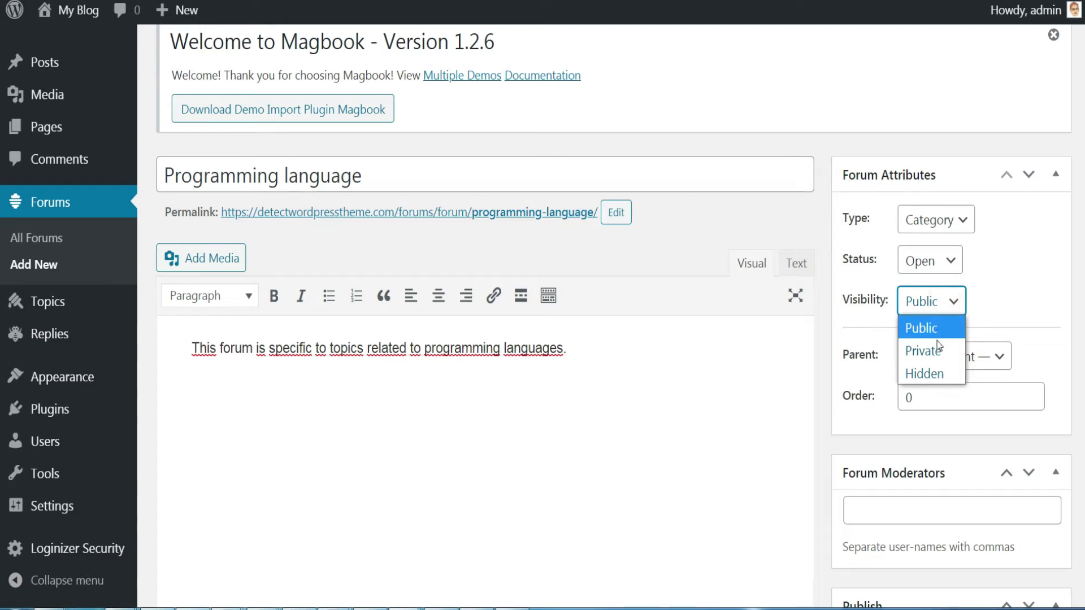
left_click(952, 303)
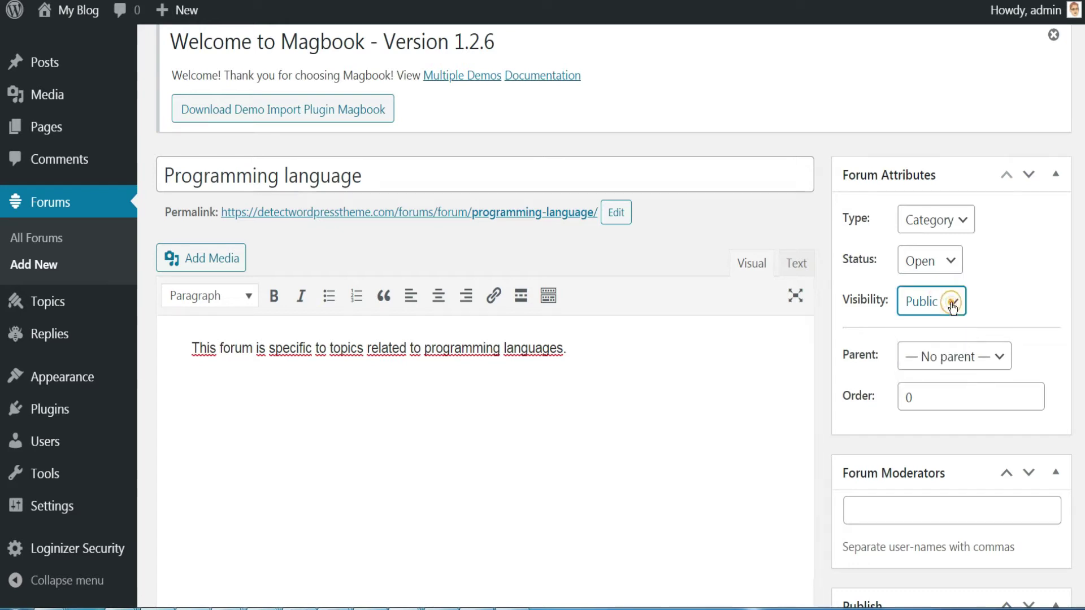
left_click(987, 294)
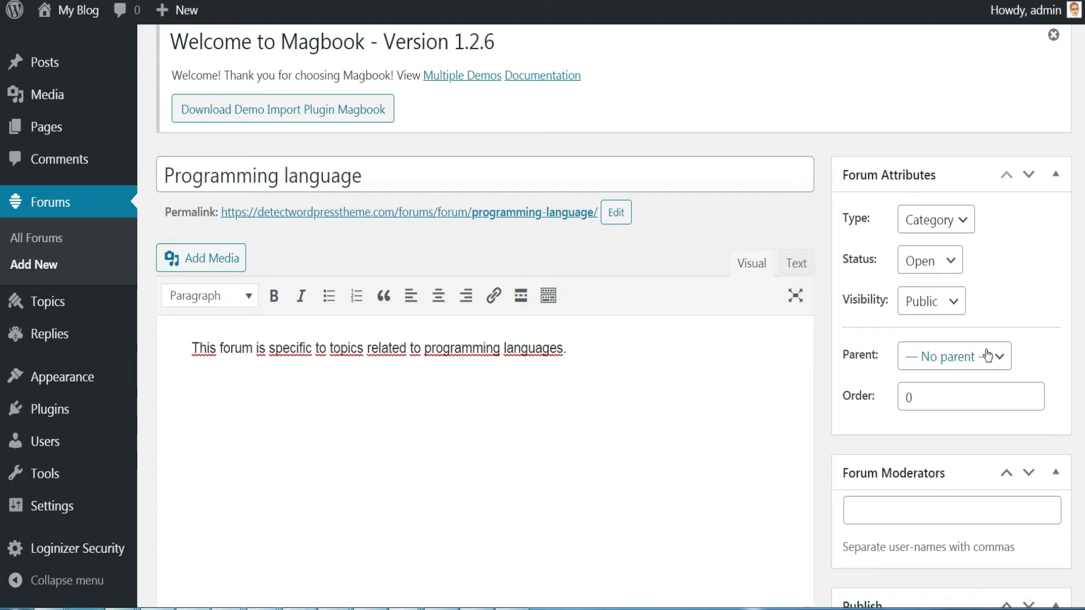
scroll(998, 341, "down", 1)
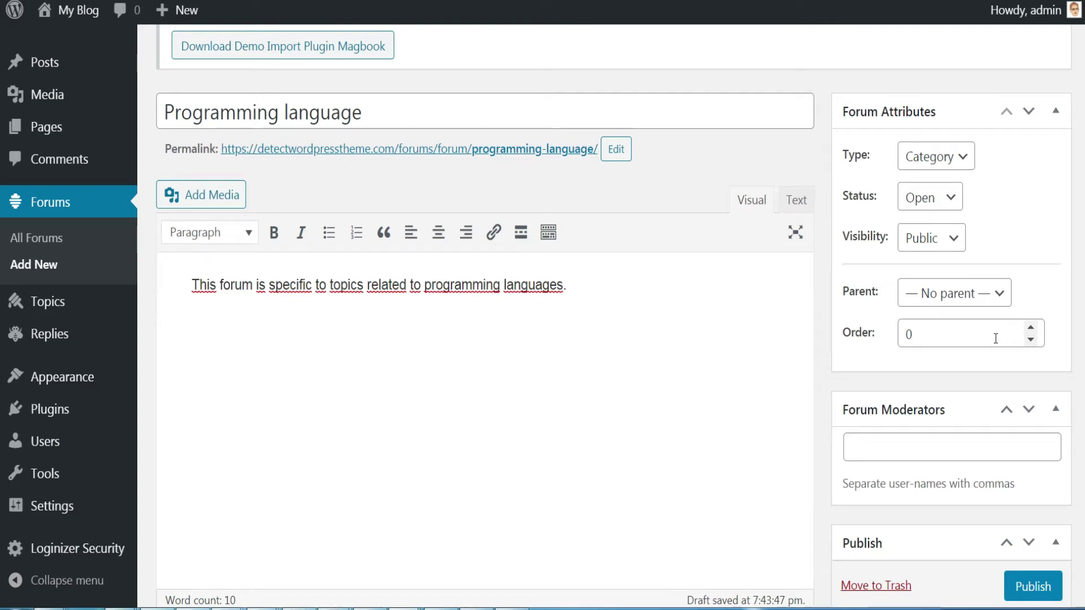
scroll(996, 338, "down", 2)
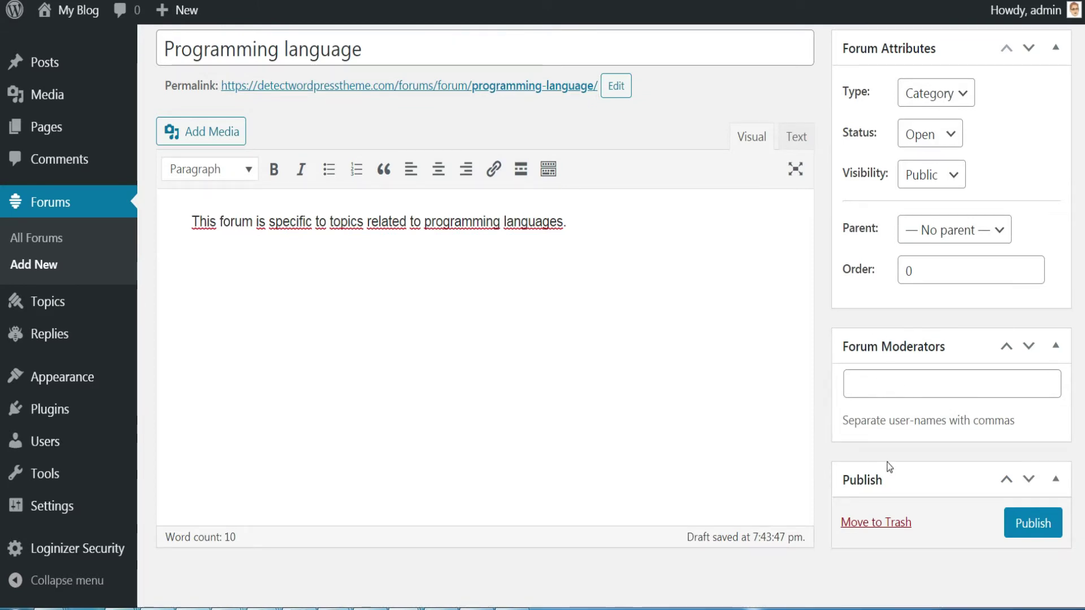
left_click(1028, 527)
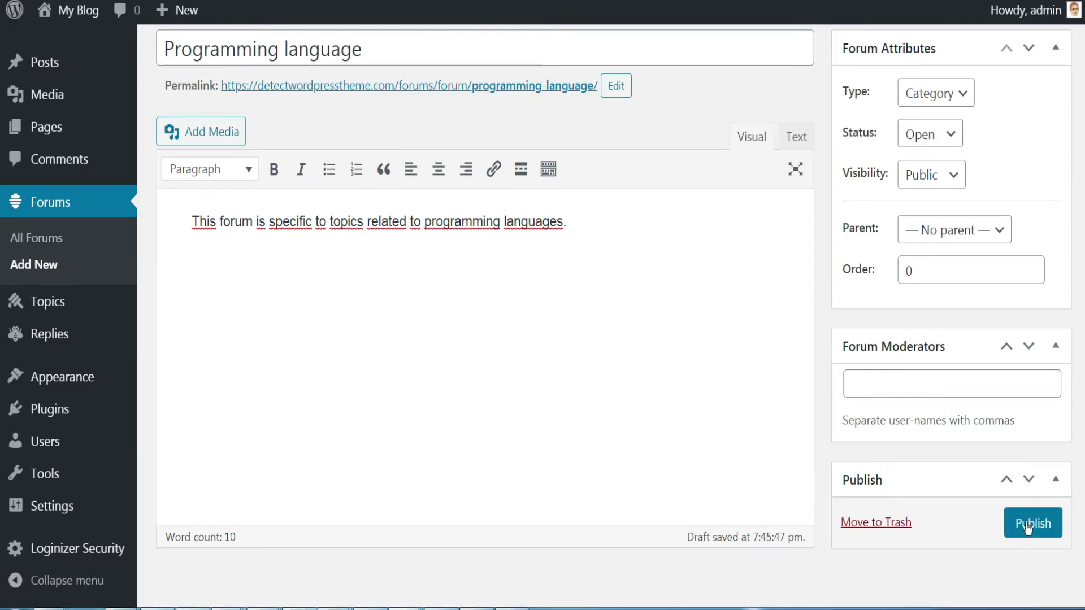
left_click(1028, 527)
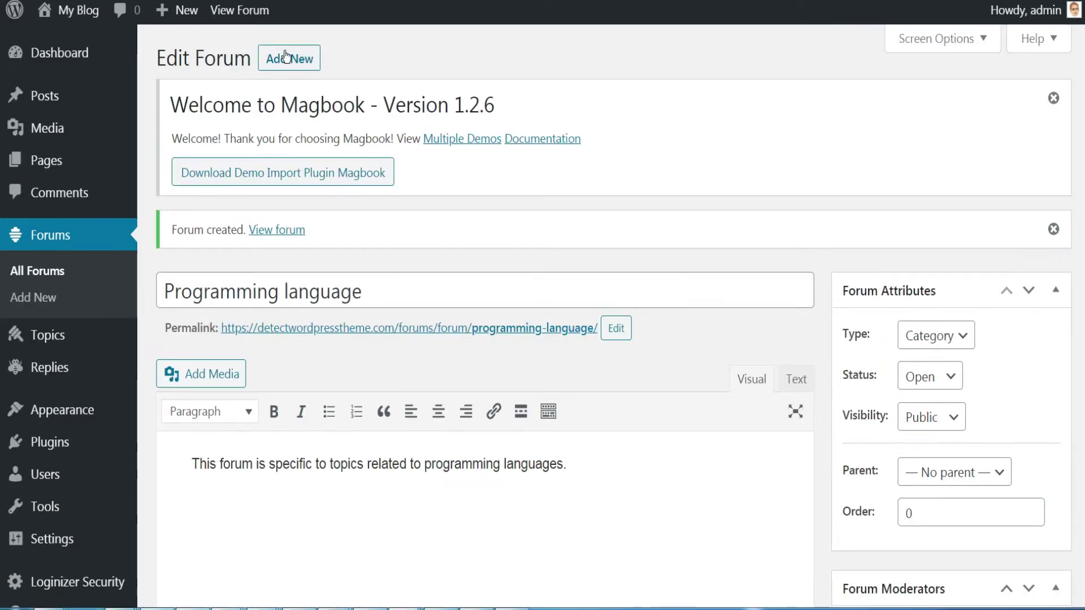
Step: Create a 'PHP' forum with a pasted description, parent it under Programming language, and publish
left_click(286, 61)
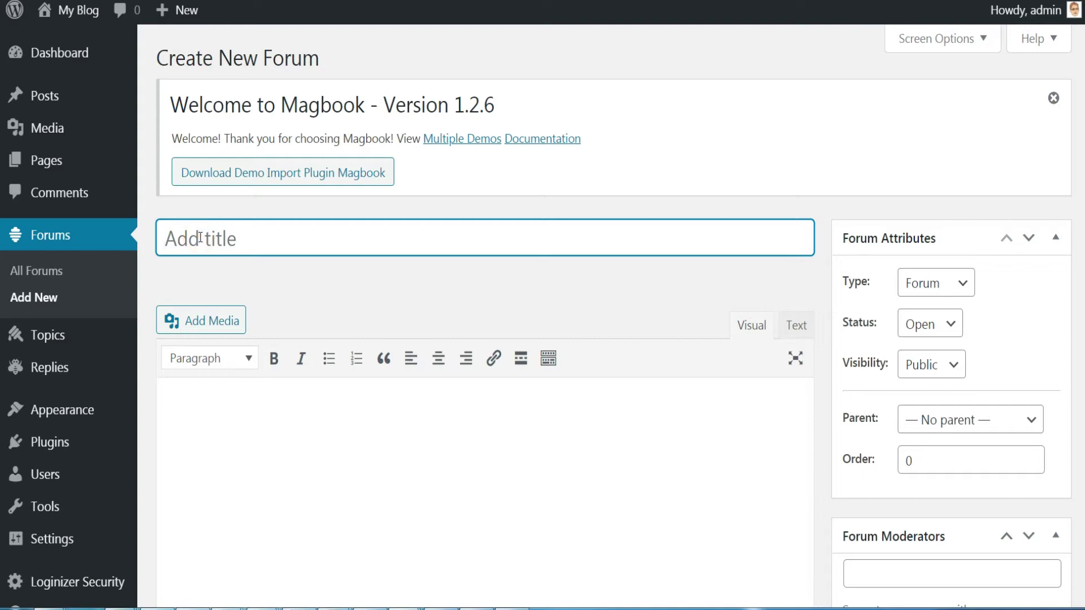
type("PHP")
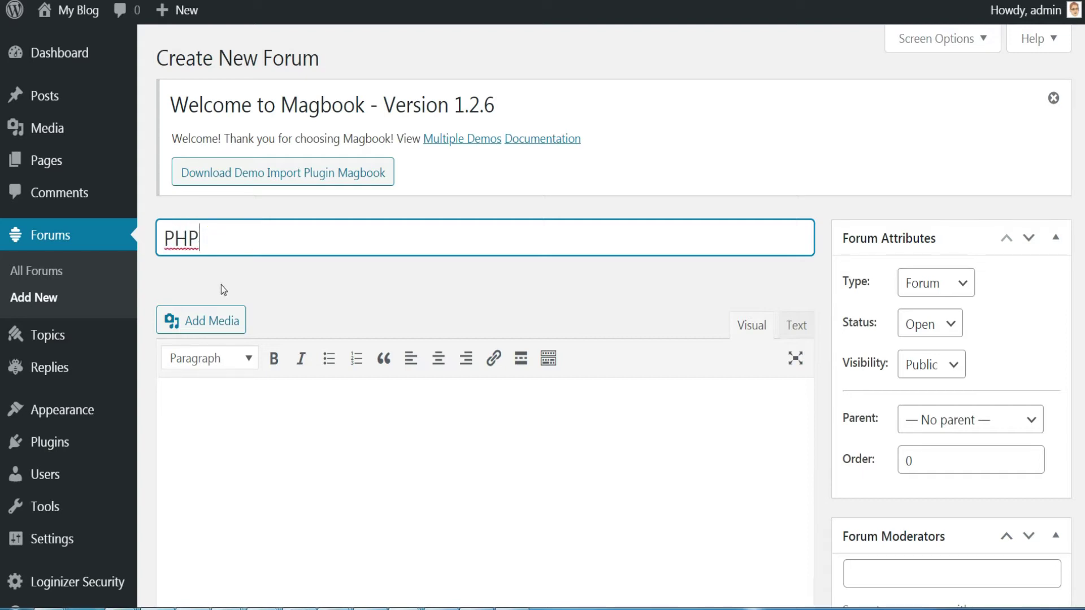
left_click(196, 415)
type("This forum is specific to topics related to PHP language")
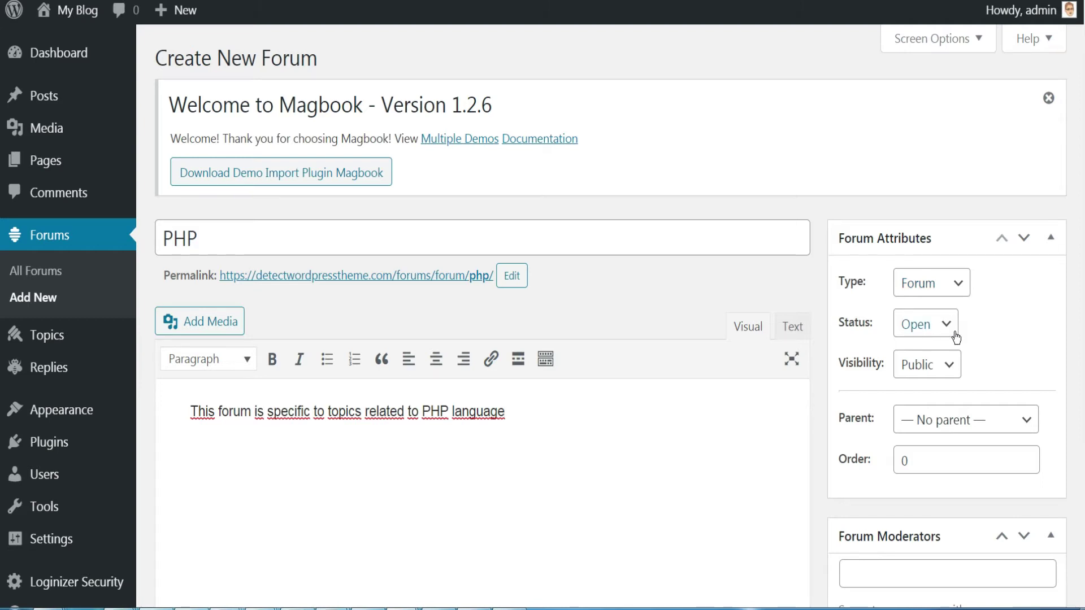
left_click(952, 428)
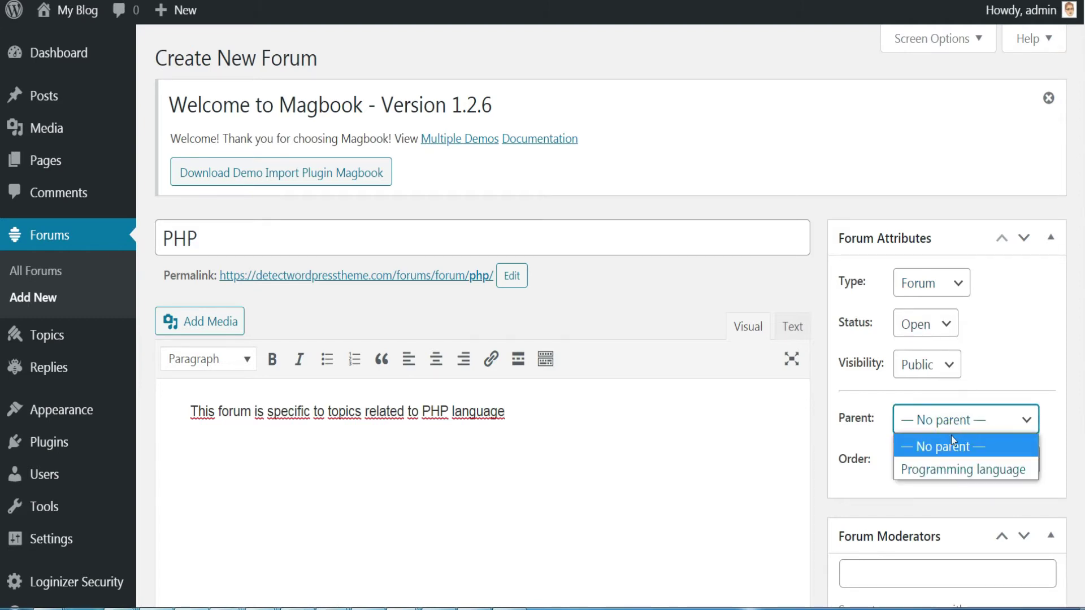
left_click(955, 466)
scroll(955, 466, "down", 2)
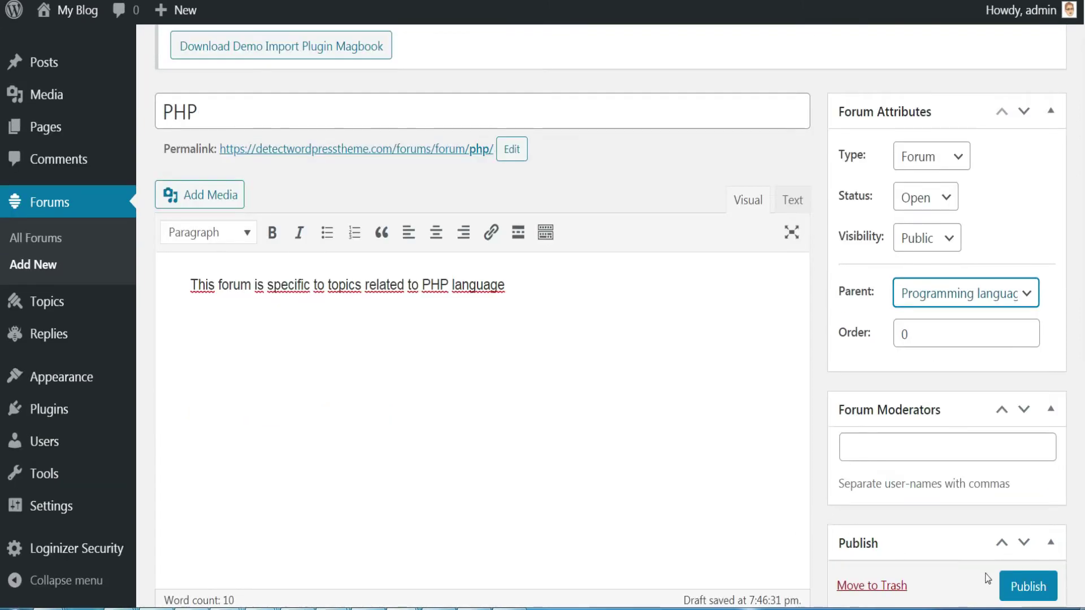
left_click(1017, 586)
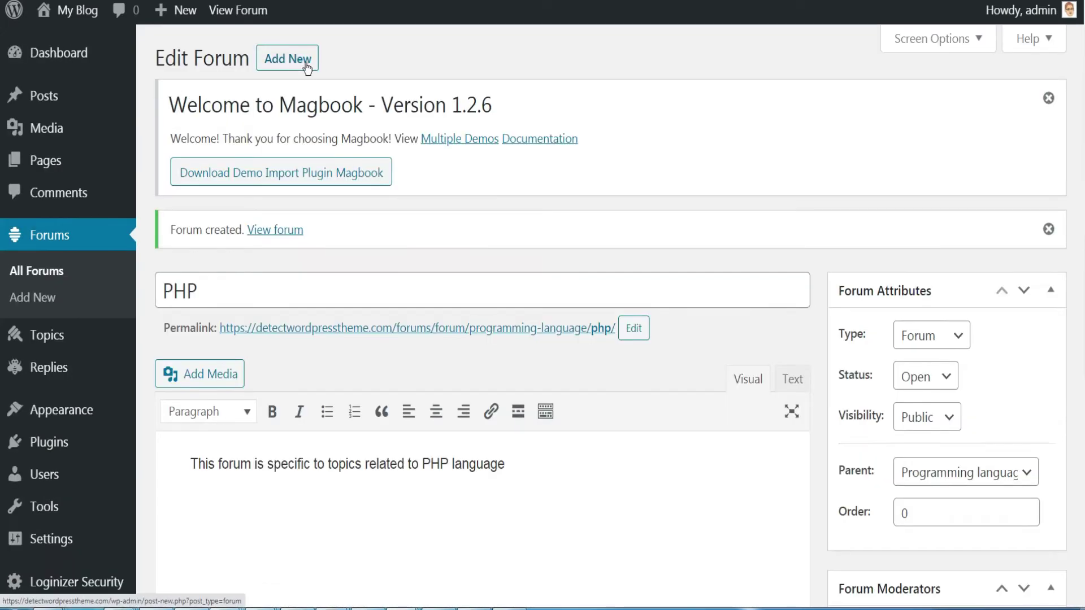
Step: Publish a 'Java' forum with Programming language as its parent
left_click(300, 65)
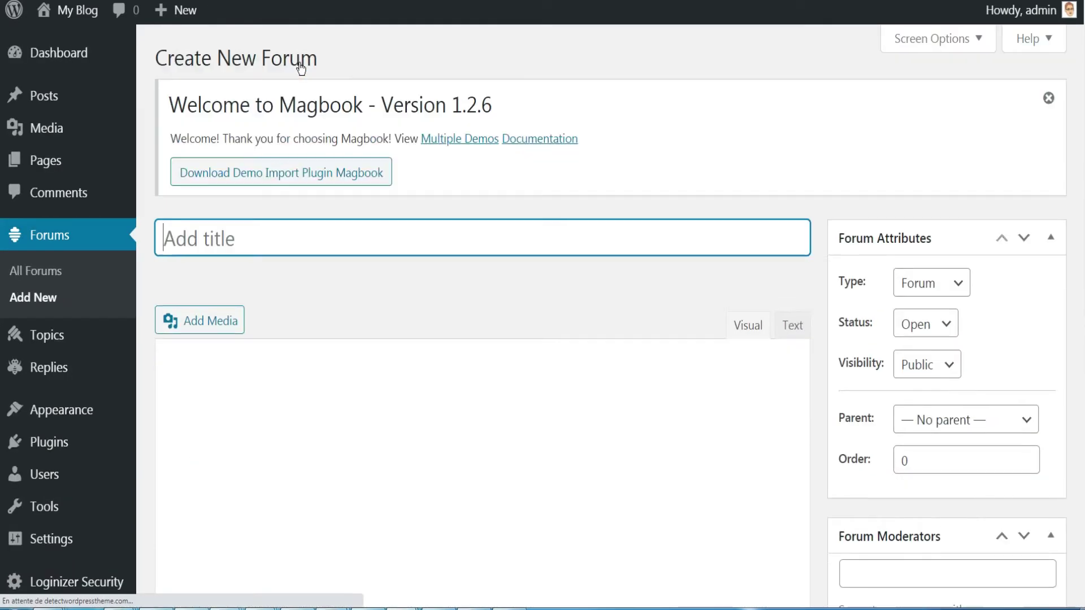
type("Java")
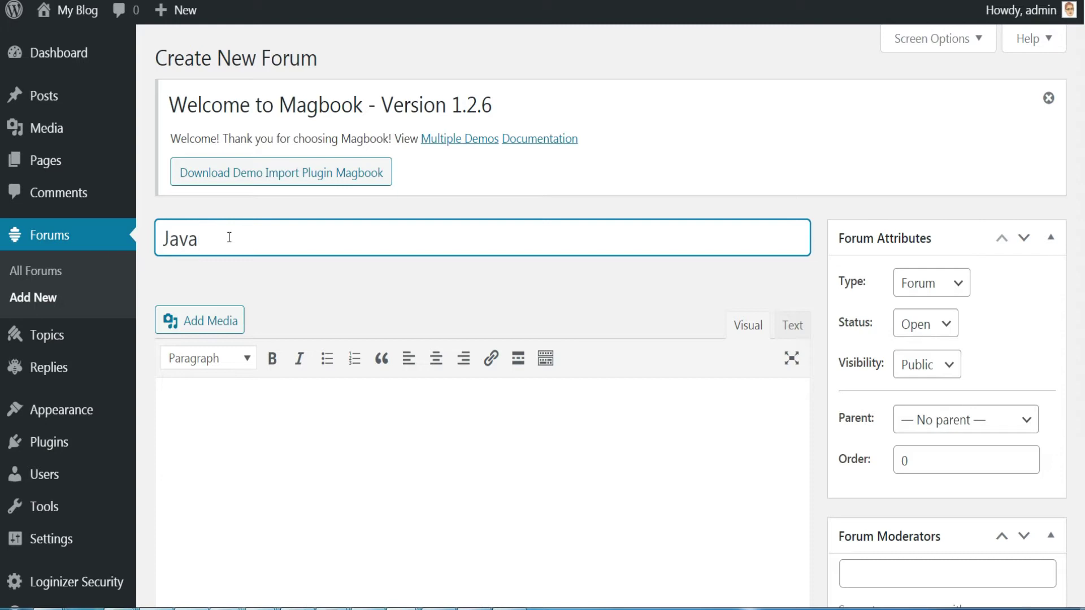
left_click(227, 401)
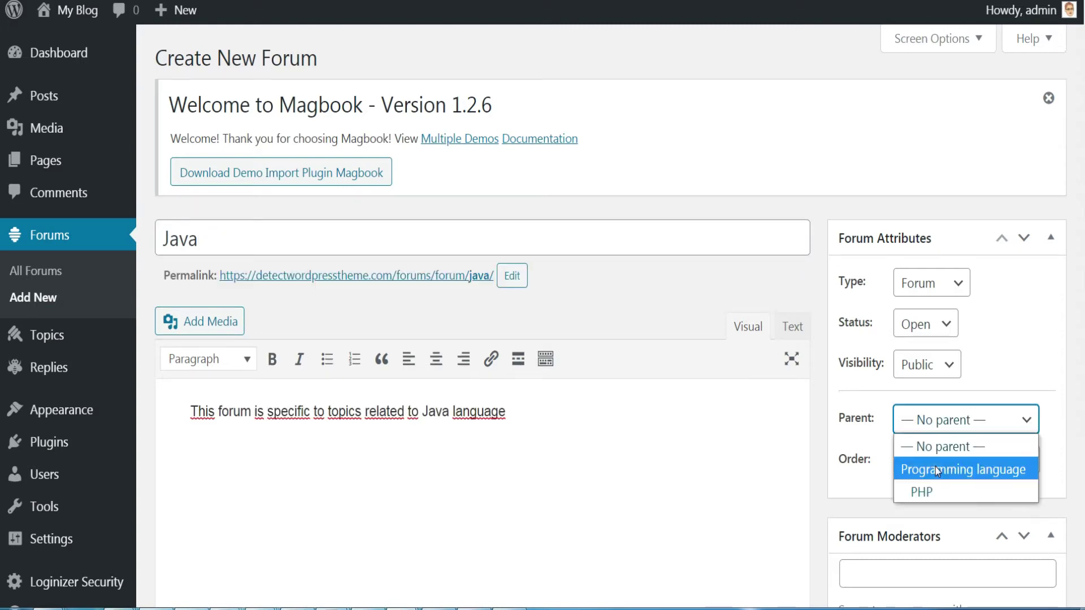
left_click(935, 467)
scroll(1007, 521, "down", 3)
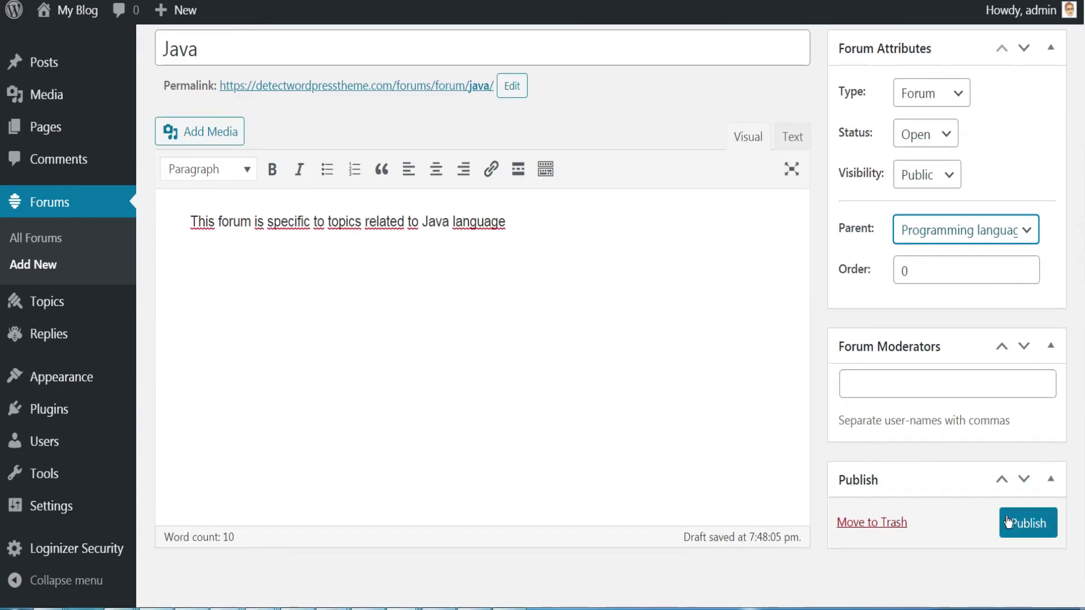
left_click(1007, 520)
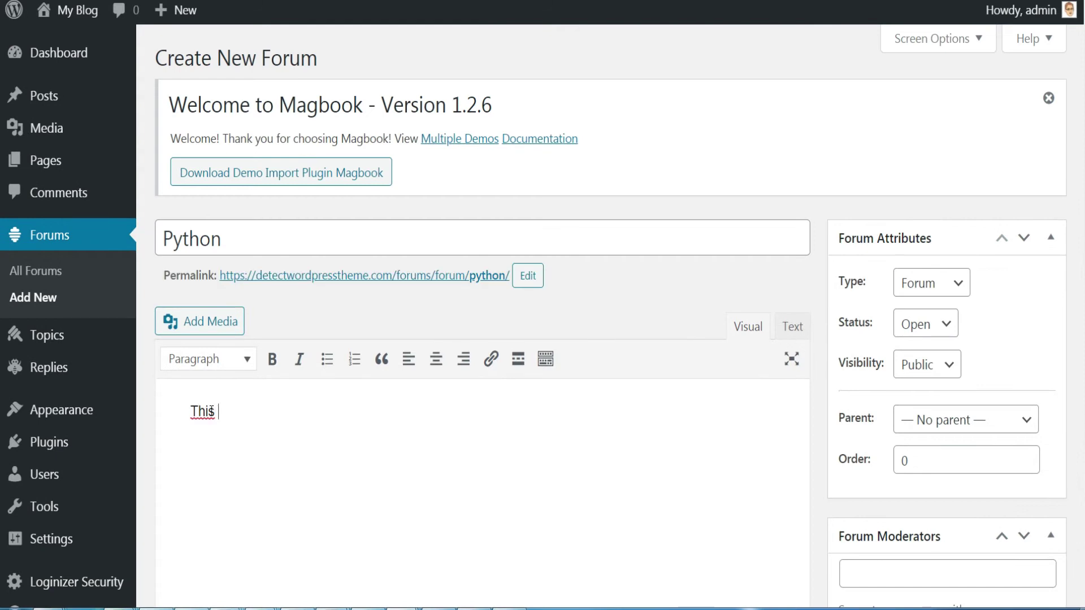
Step: Set up the Python forum's description and make Programming language its parent
type("forum is specific to topics related to Python languages.")
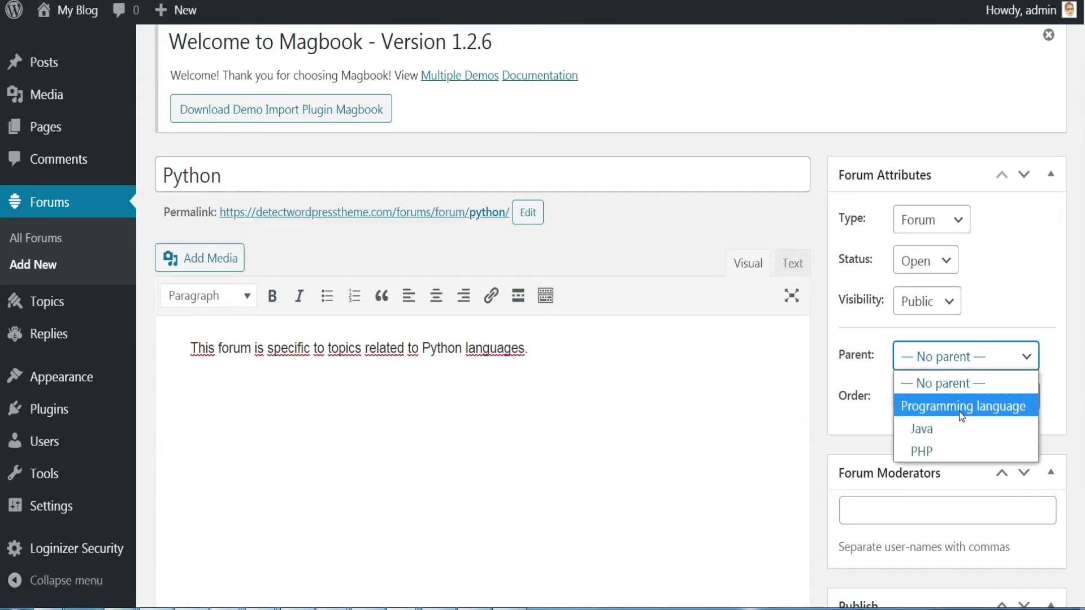
left_click(969, 404)
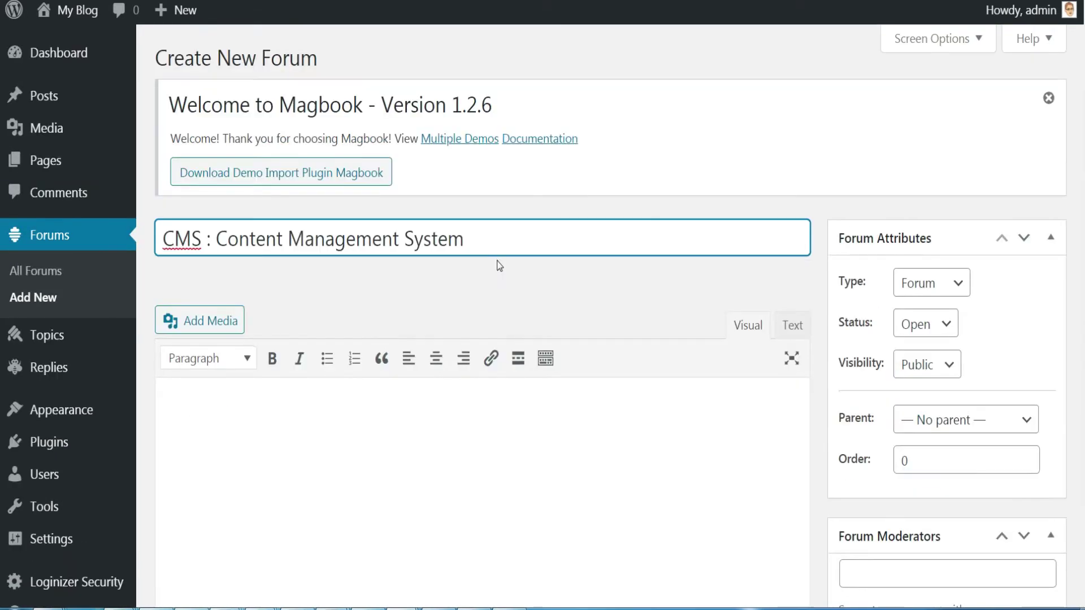
type("stems")
left_click(313, 428)
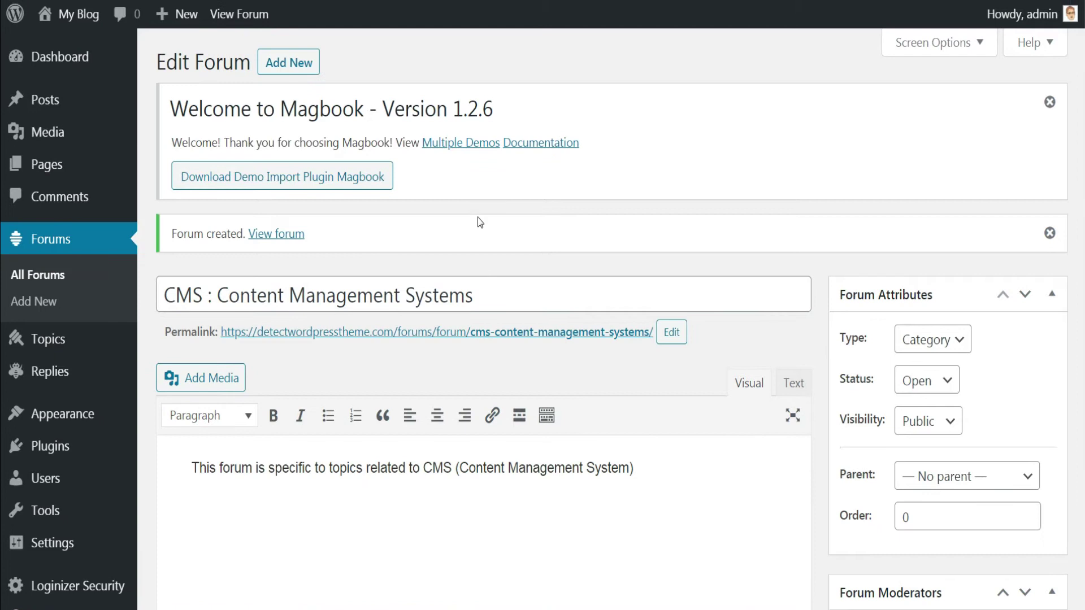
Step: Add another forum under CMS : Content Management Systems, then list all forums
left_click(297, 64)
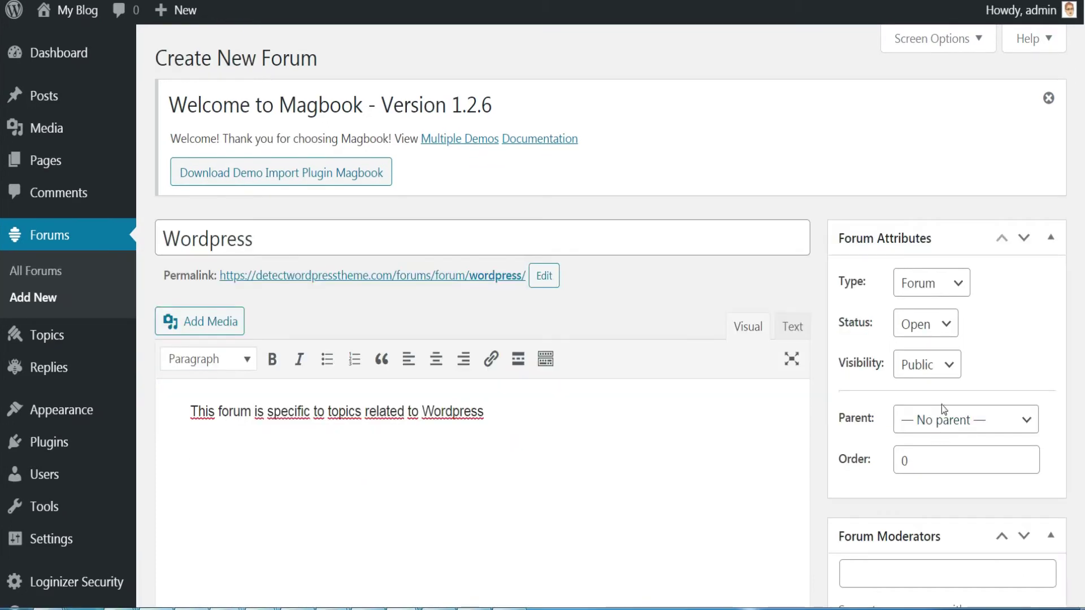
left_click(944, 418)
left_click(929, 535)
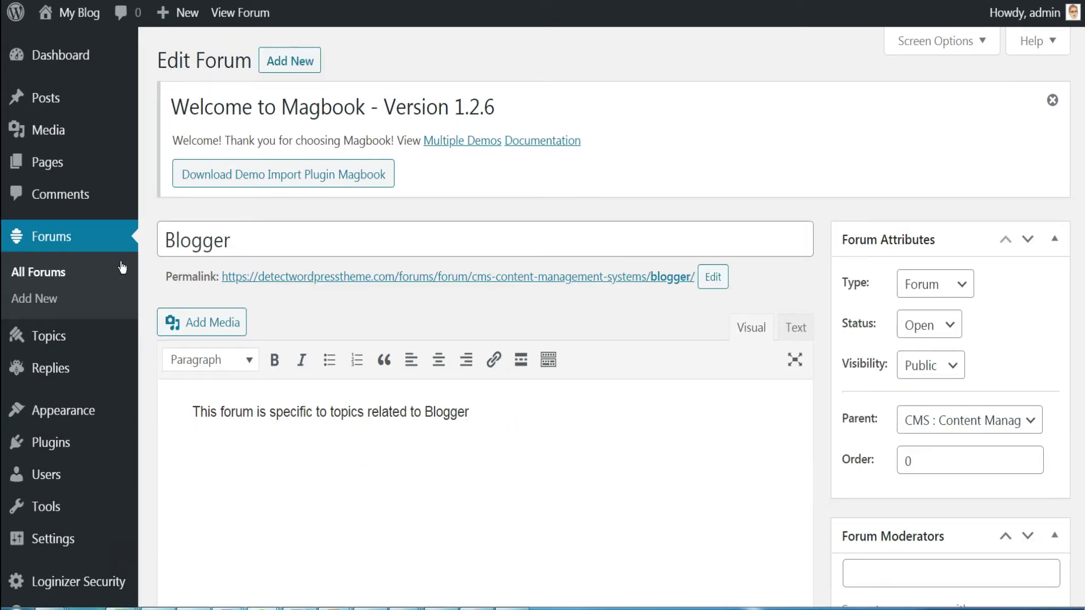
left_click(62, 238)
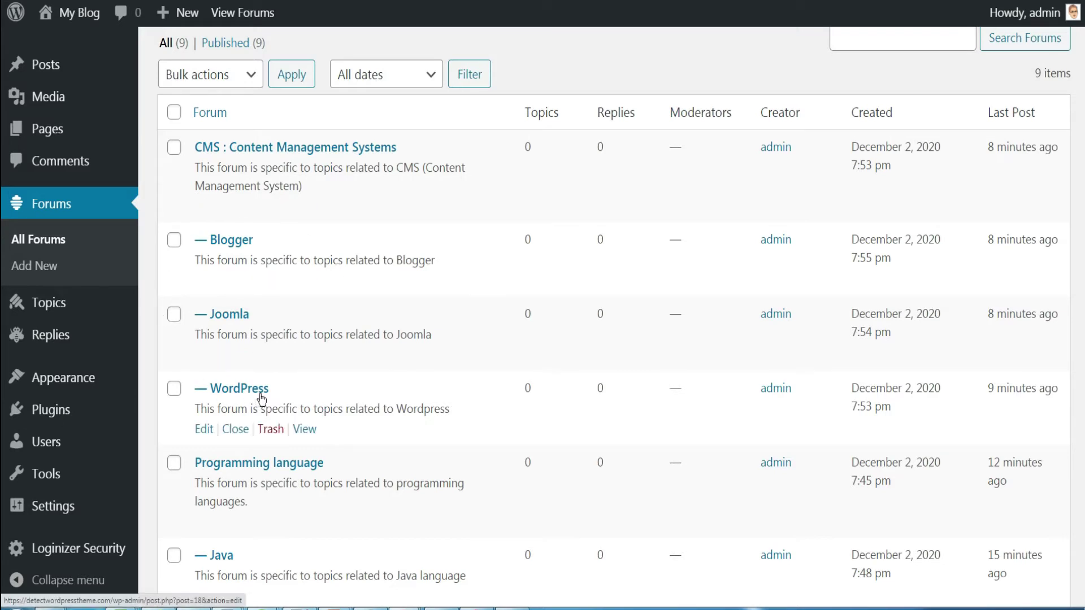
Step: View the live forum index and open Programming language to see its Java, Javascript, PHP and Python sub-forums
scroll(262, 399, "down", 2)
scroll(317, 194, "up", 5)
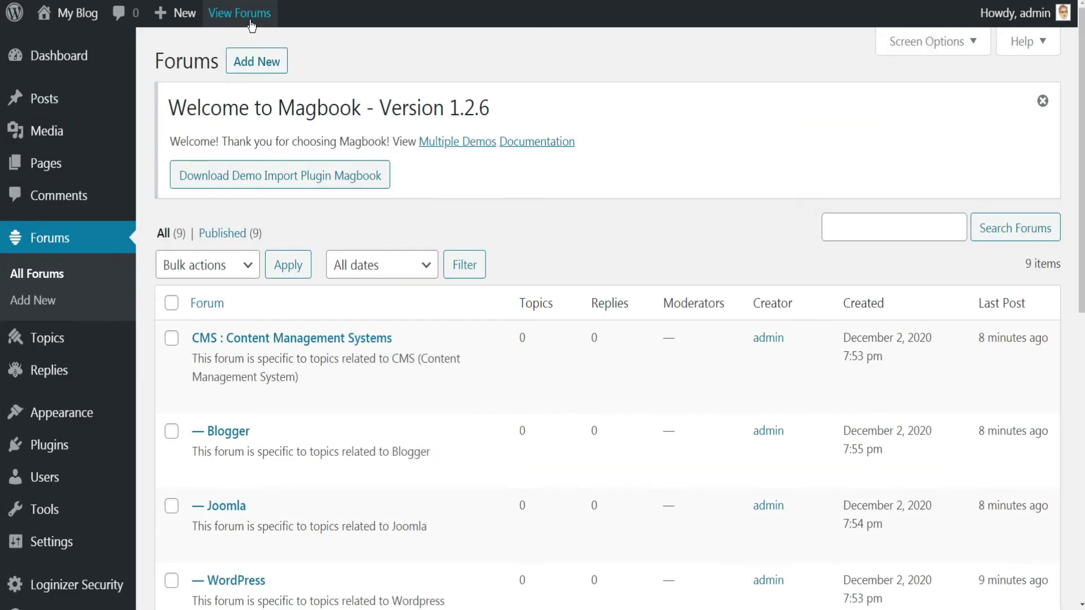
left_click(236, 15)
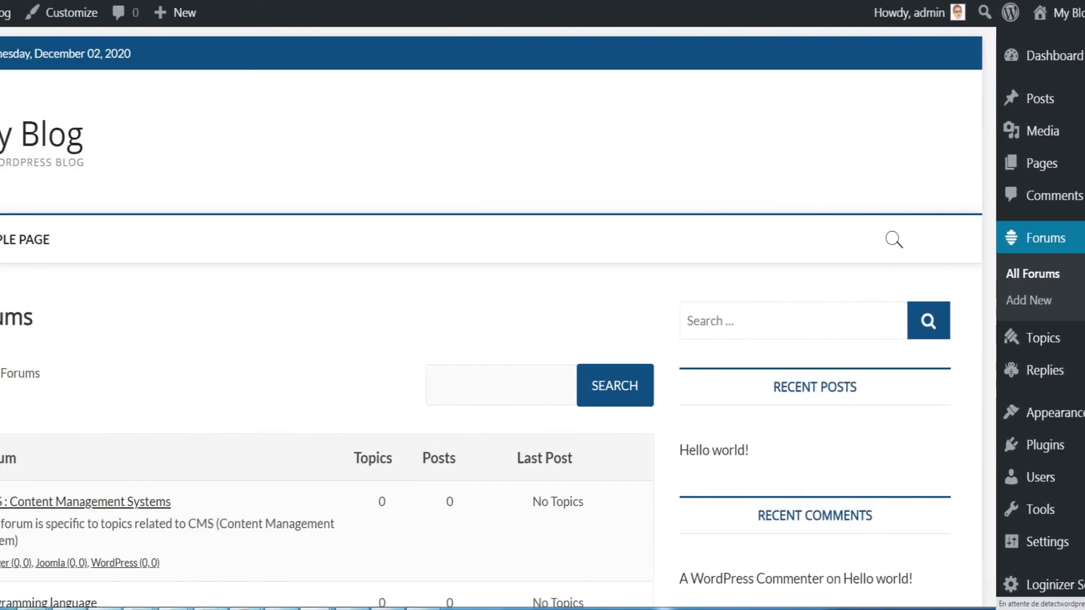
scroll(271, 264, "down", 3)
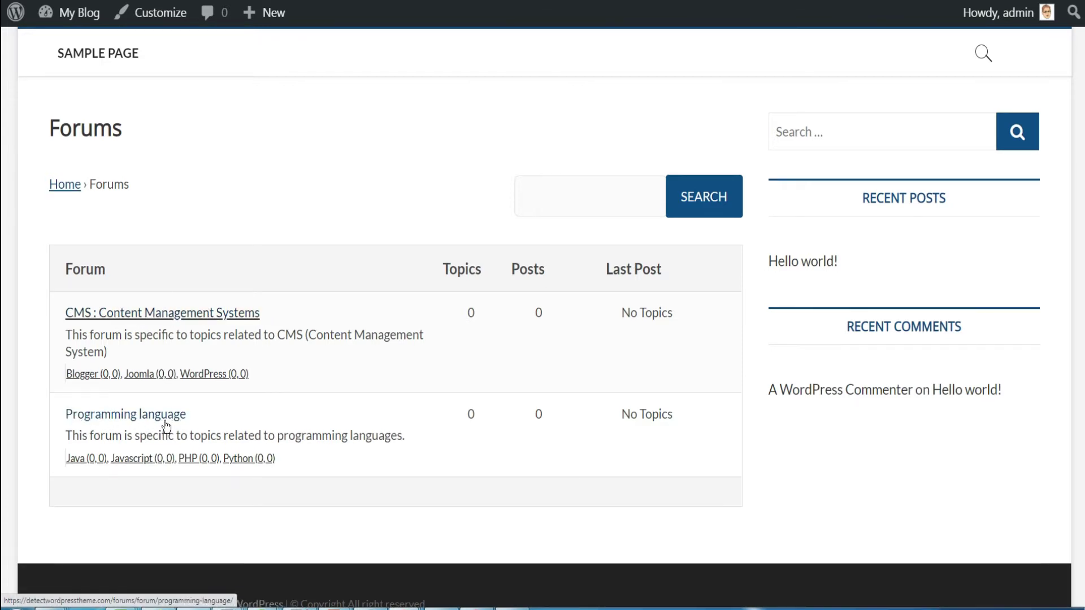
left_click(132, 421)
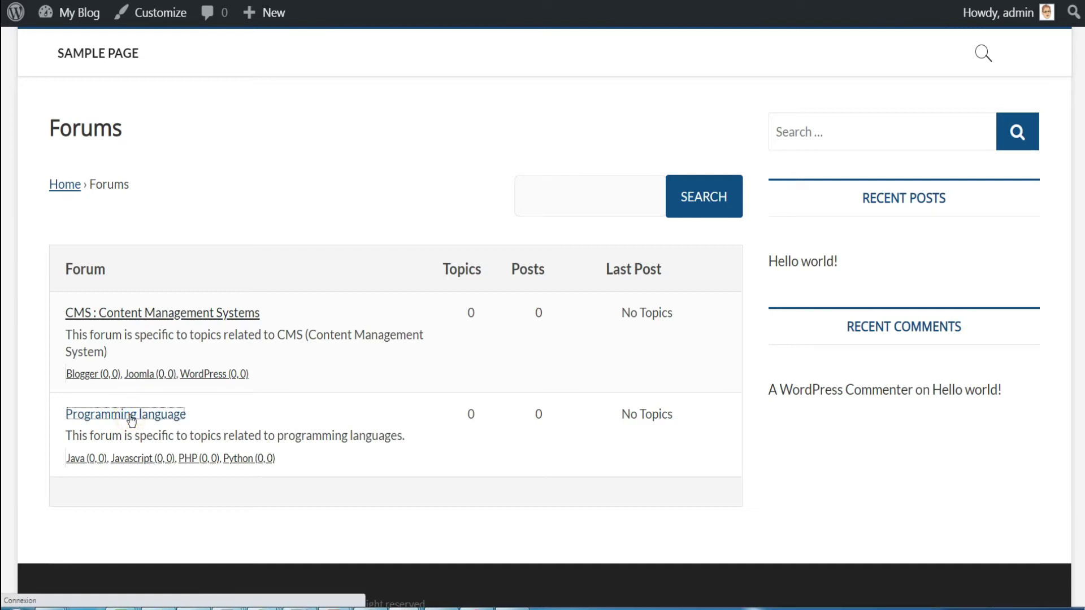
scroll(154, 407, "down", 4)
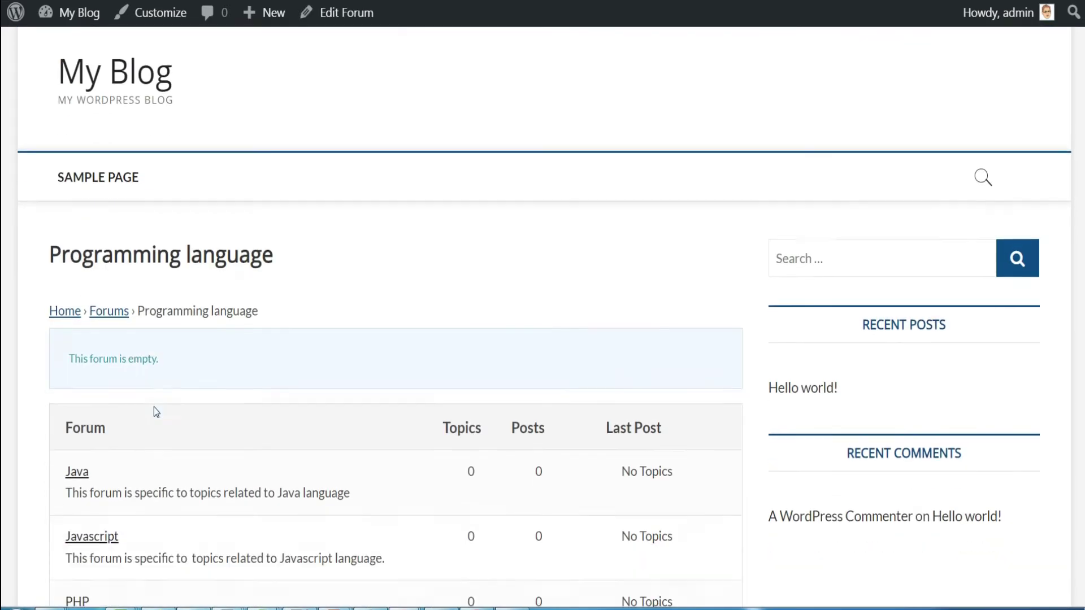
scroll(149, 362, "up", 1)
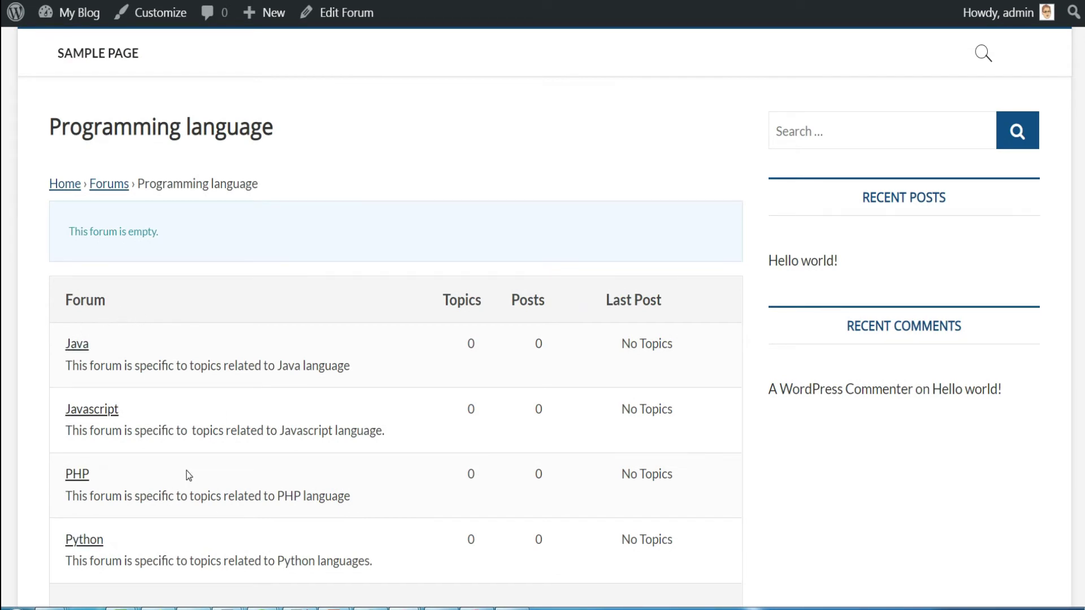
Step: Open the PHP forum and enter the topic title 'How to create a dynamic website with php'
left_click(78, 475)
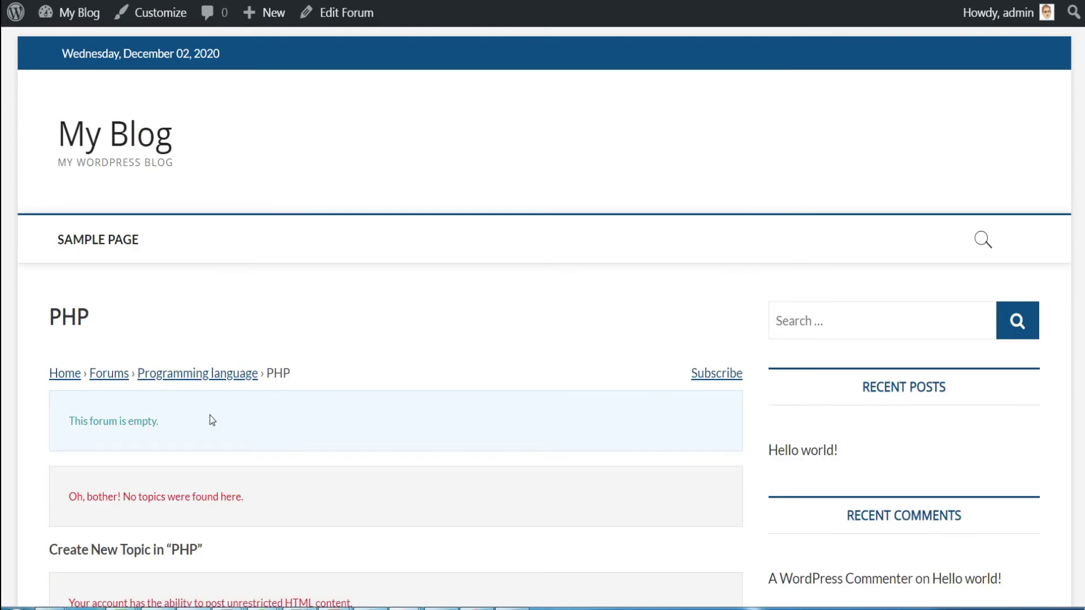
scroll(210, 420, "down", 2)
scroll(211, 415, "down", 1)
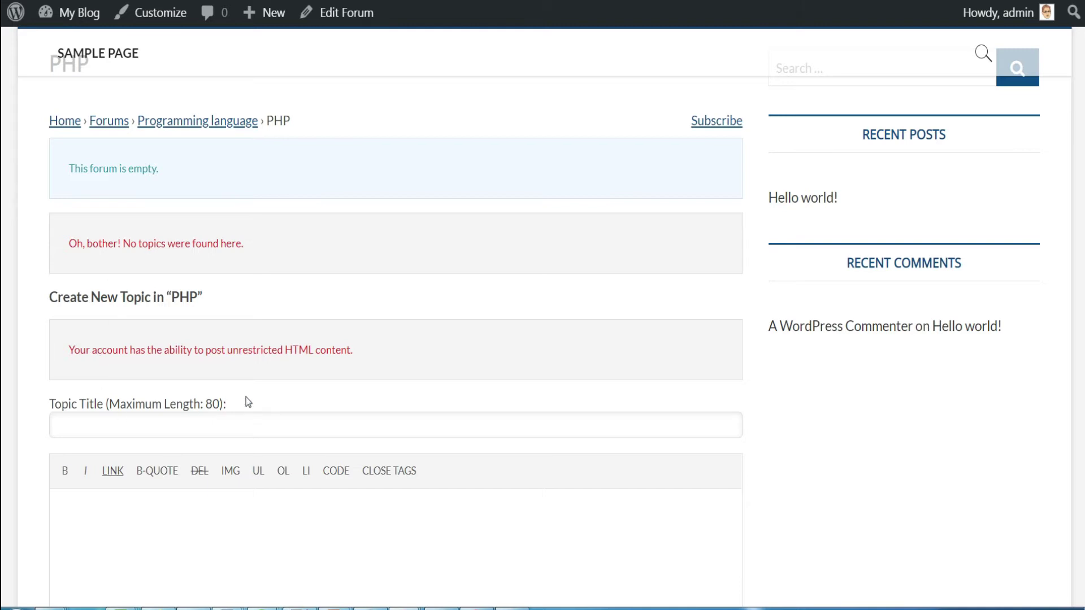
scroll(248, 403, "down", 1)
scroll(249, 402, "down", 1)
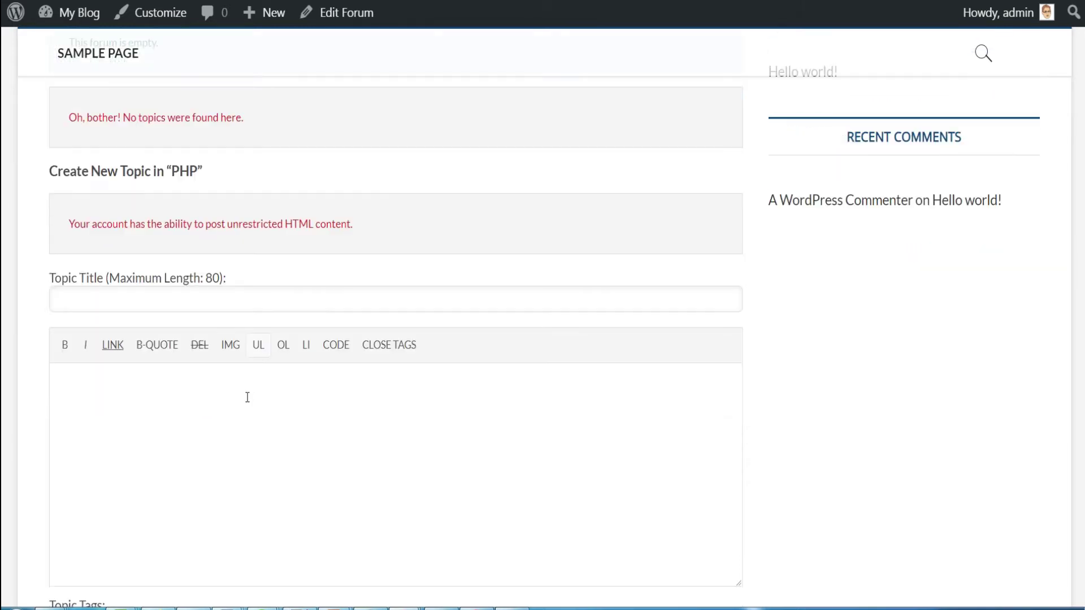
scroll(251, 404, "up", 2)
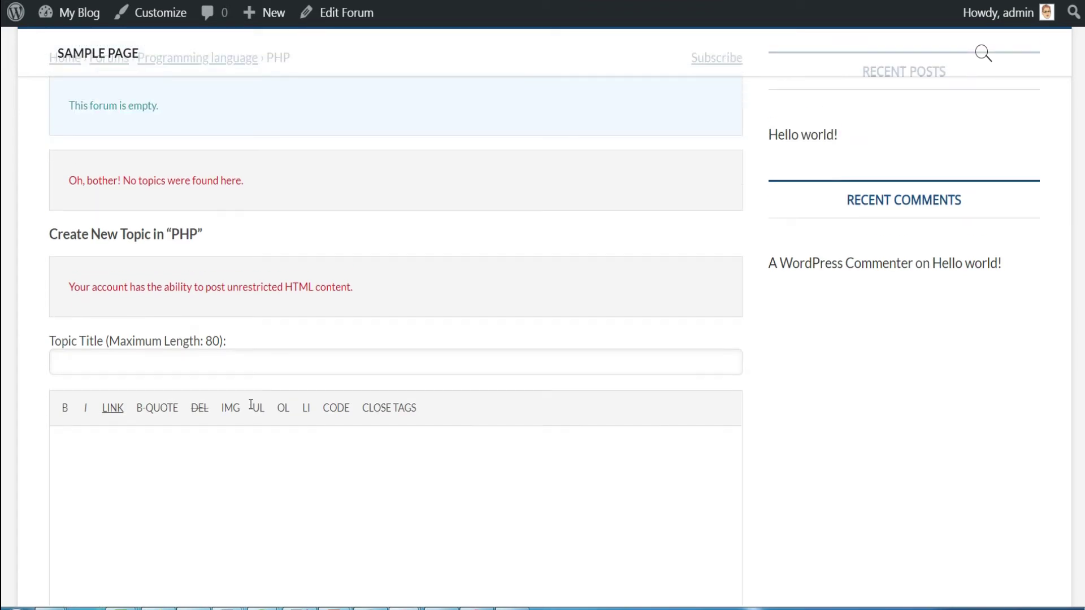
scroll(250, 404, "down", 2)
scroll(250, 407, "up", 1)
left_click(105, 350)
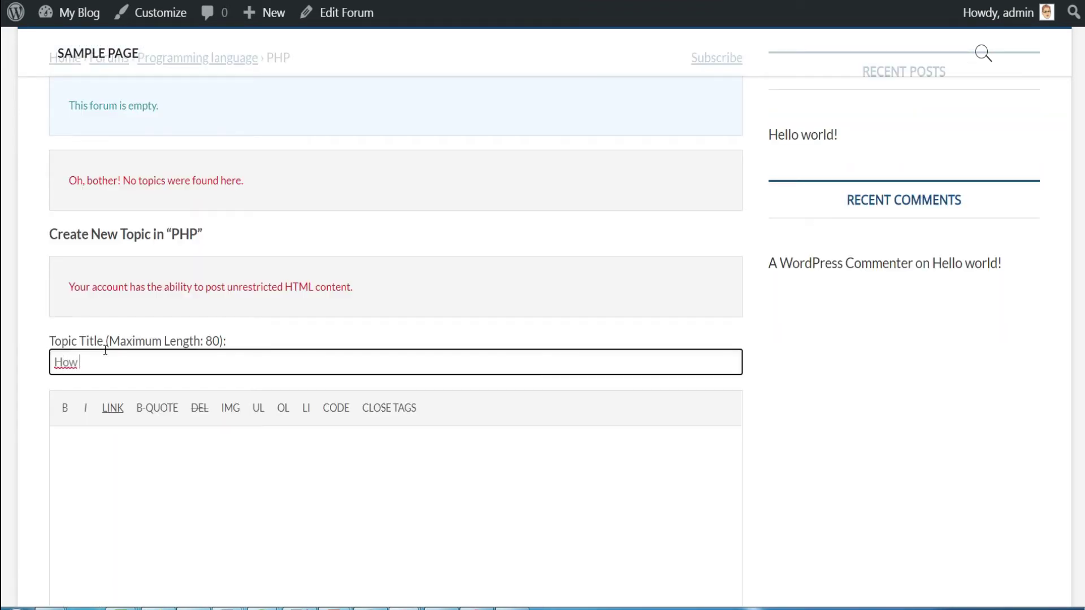
type("How")
type("to create a dynamic website with php?")
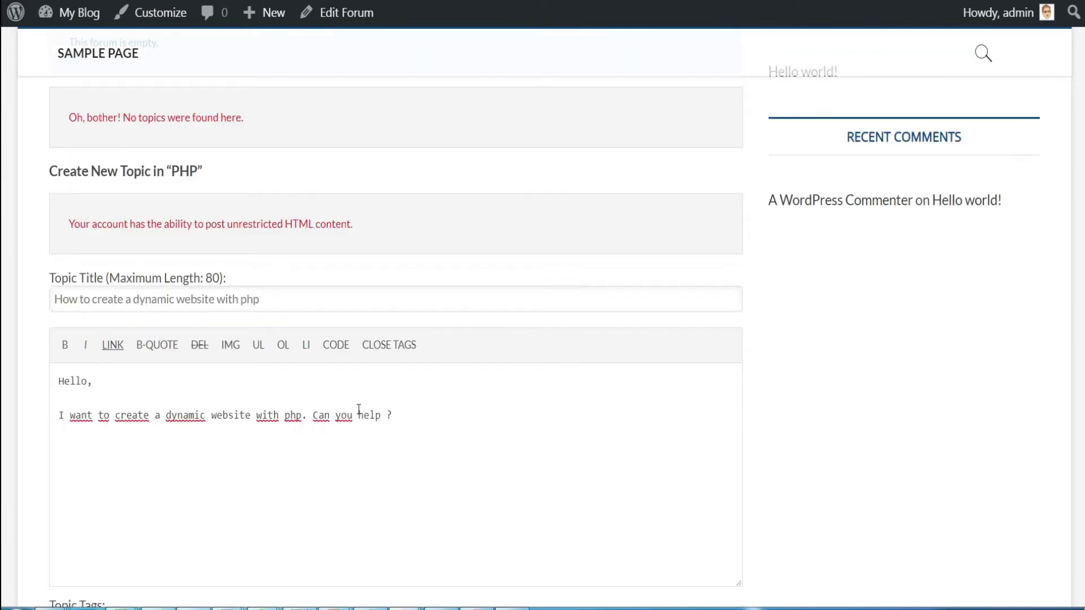
Step: Keep the topic type Normal and status Open, and submit the topic
scroll(358, 409, "down", 3)
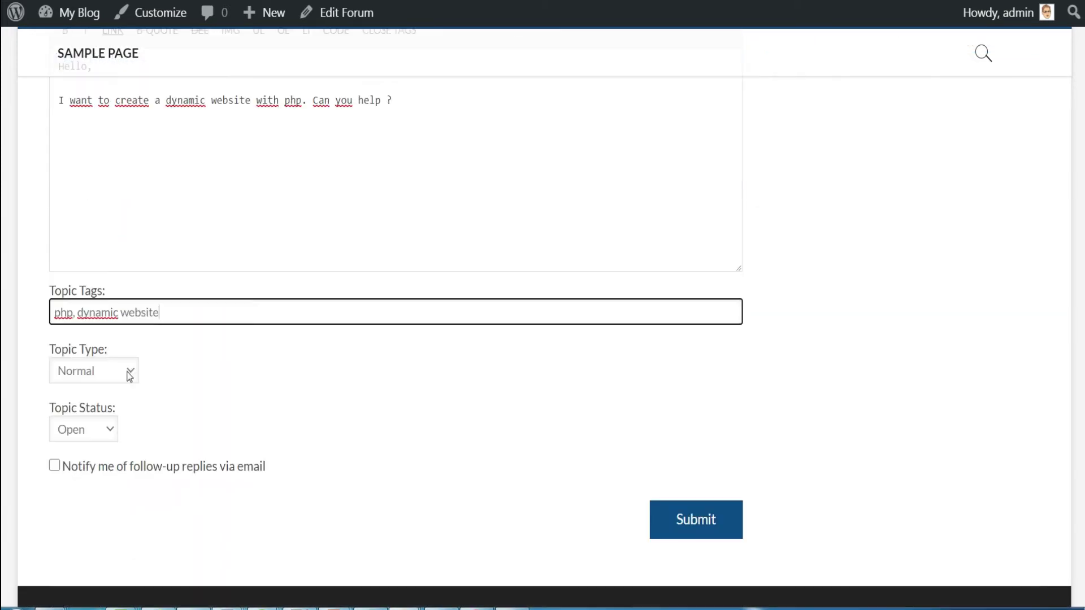
left_click(130, 372)
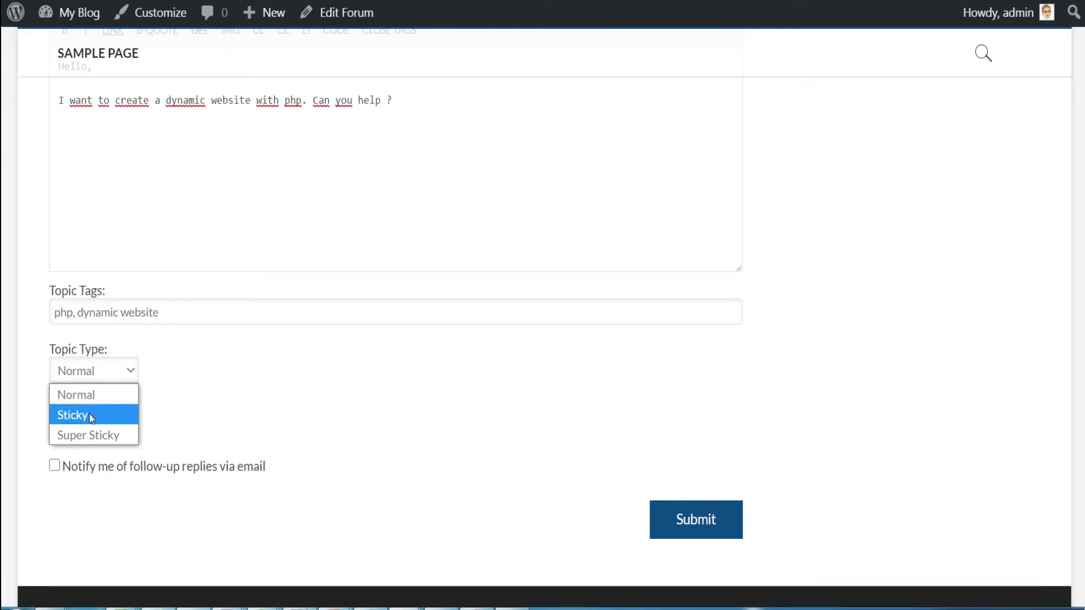
left_click(90, 398)
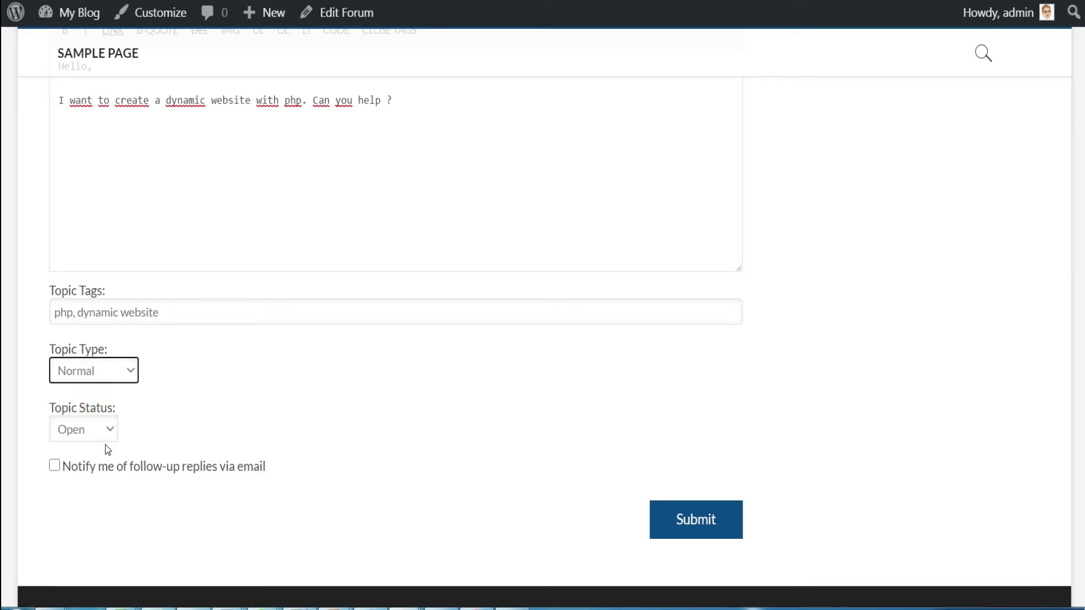
left_click(94, 436)
left_click(129, 421)
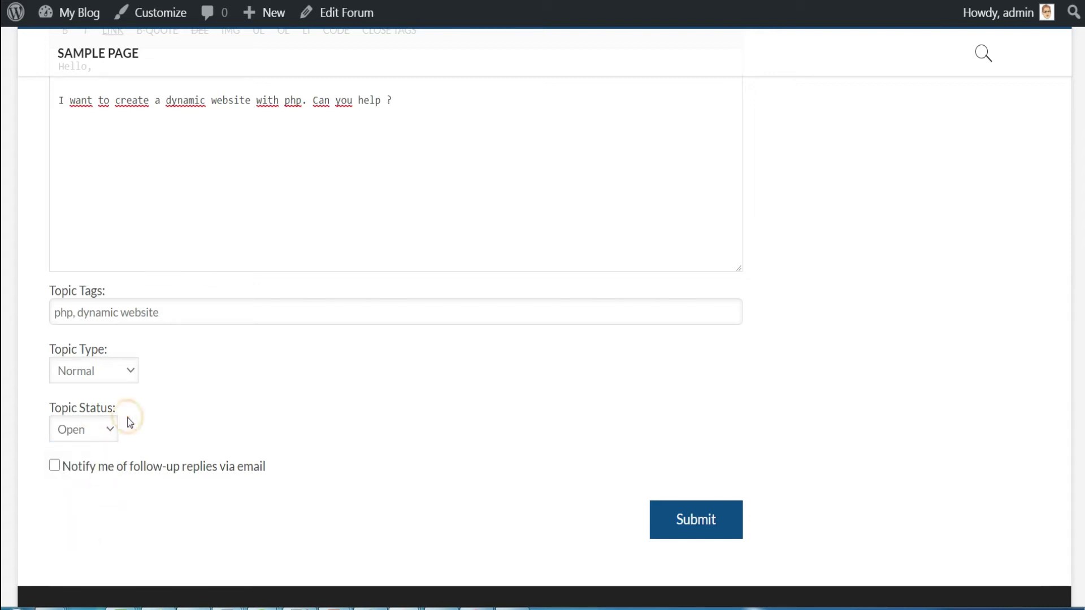
left_click(688, 530)
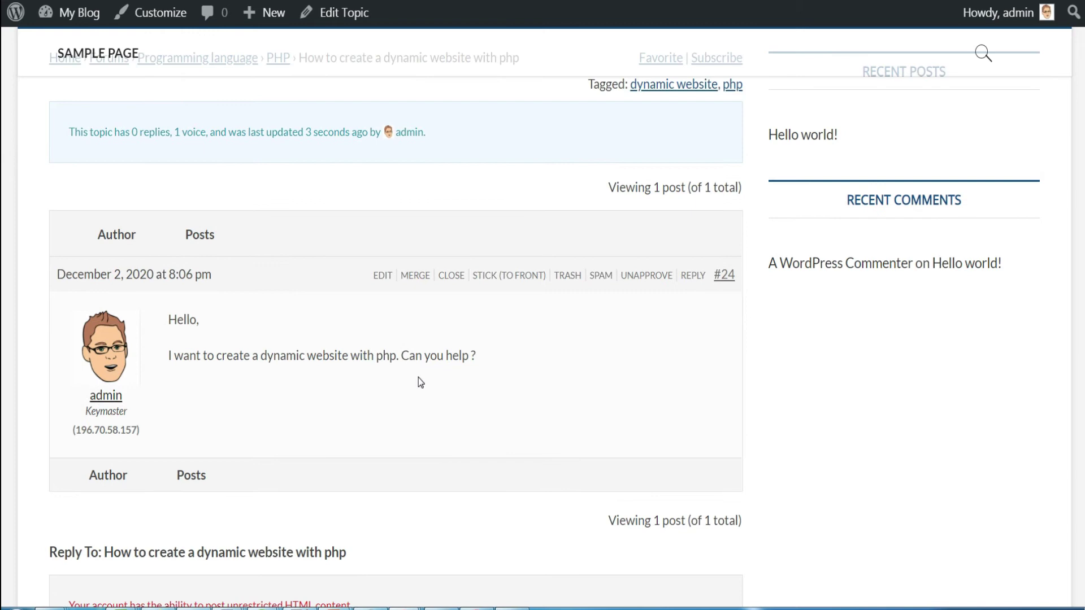
scroll(418, 377, "down", 2)
scroll(419, 377, "up", 1)
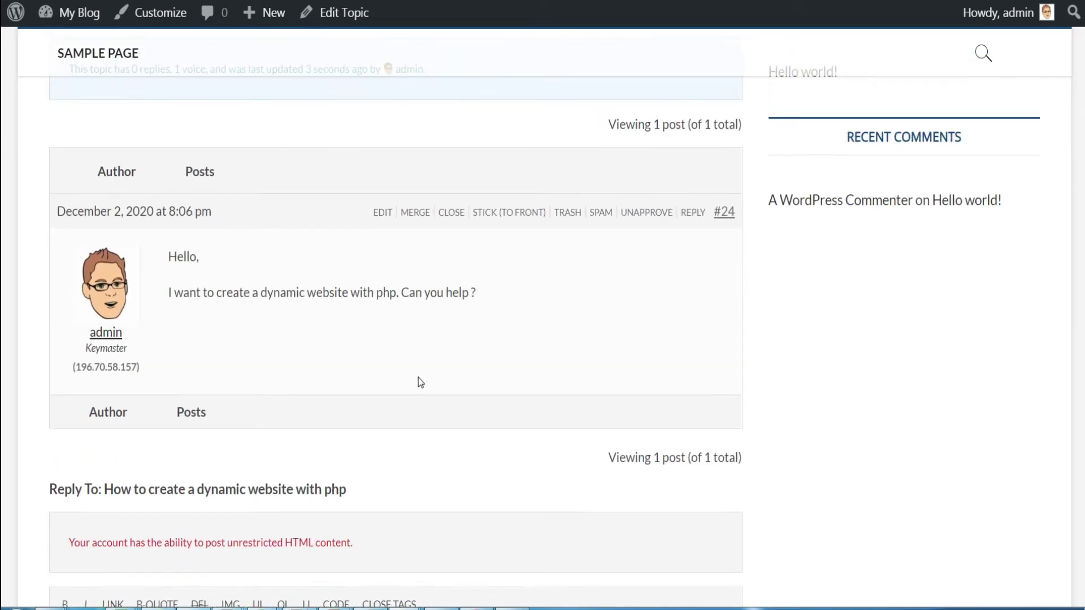
scroll(418, 377, "down", 4)
Step: Write and submit a step-by-step reply to the PHP topic
left_click(225, 407)
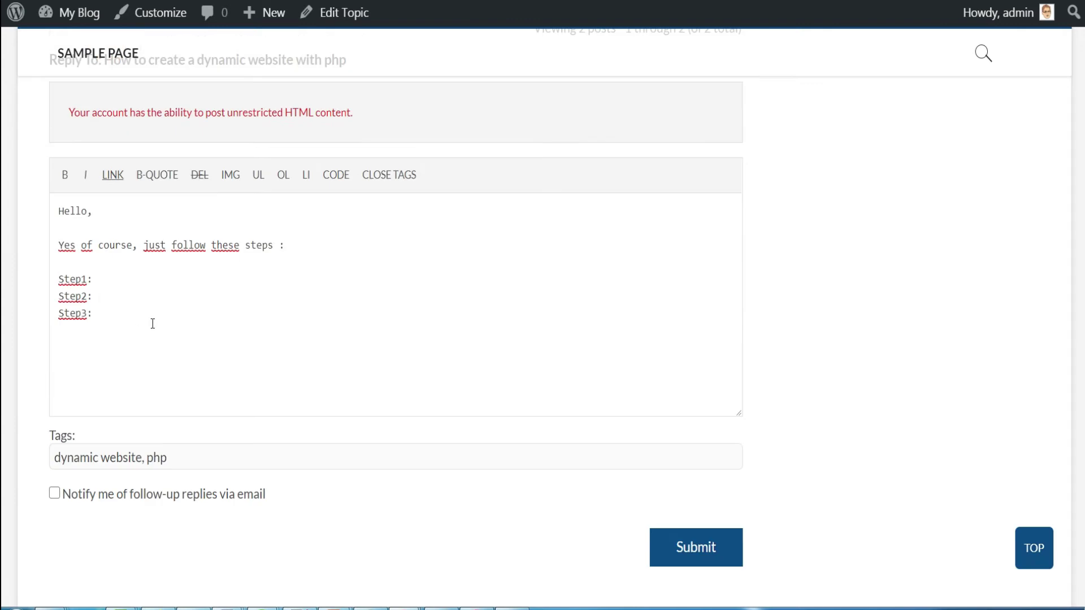
scroll(449, 375, "down", 2)
left_click(689, 437)
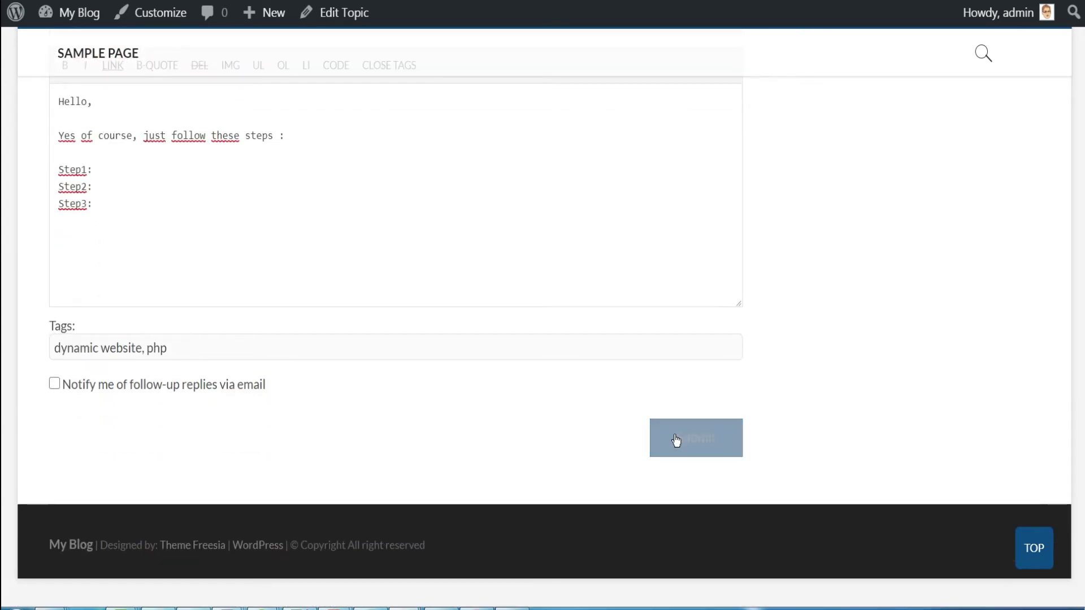
scroll(490, 369, "up", 2)
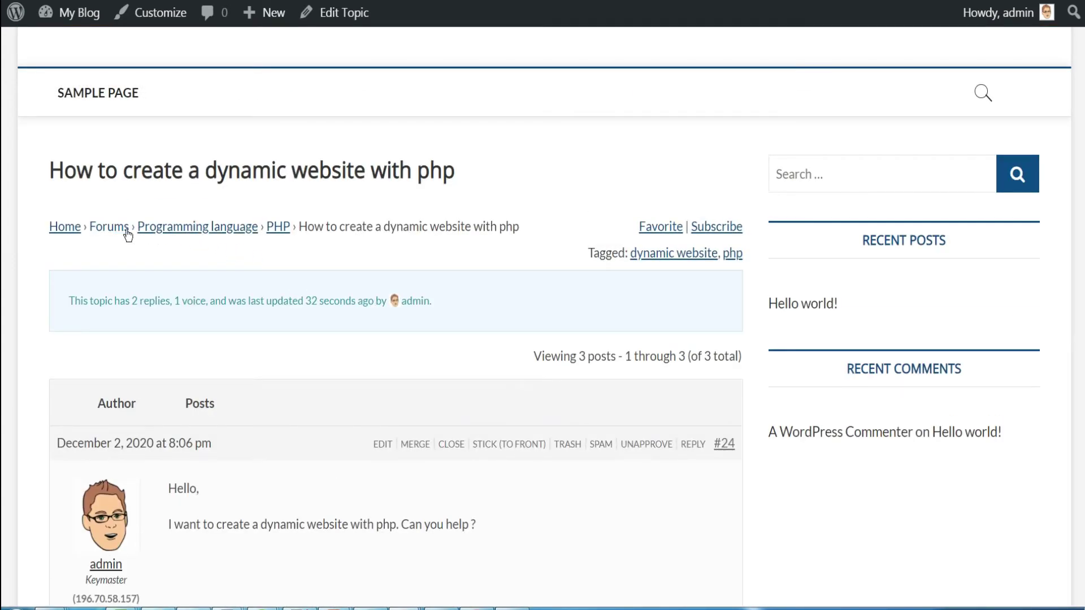
Step: Return to the Programming language forum and check PHP shows 1 topic and 3 posts
left_click(161, 229)
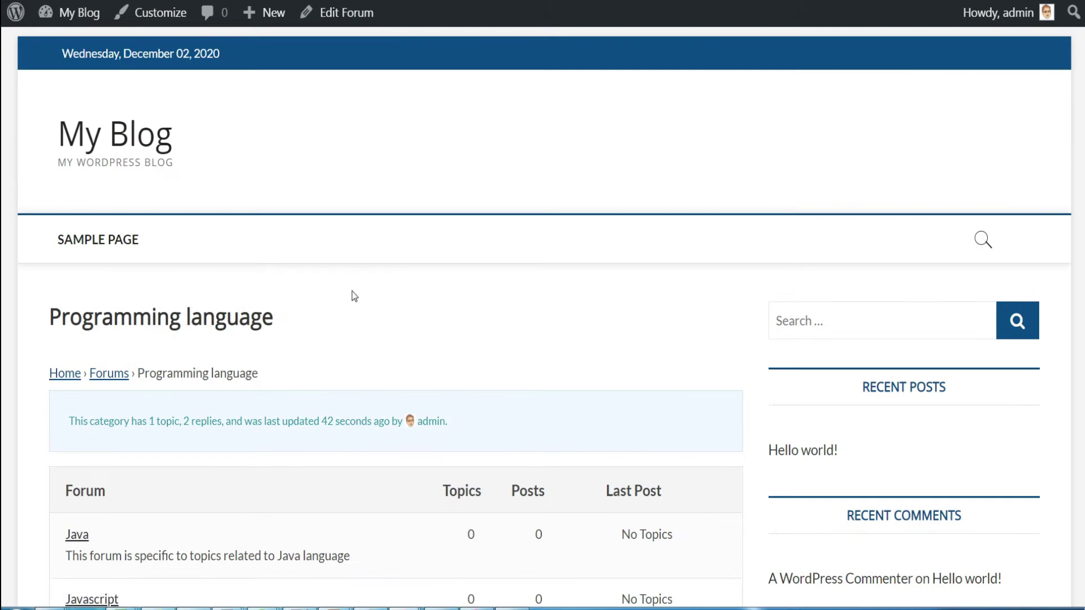
scroll(353, 296, "down", 2)
scroll(353, 296, "down", 3)
scroll(354, 298, "up", 1)
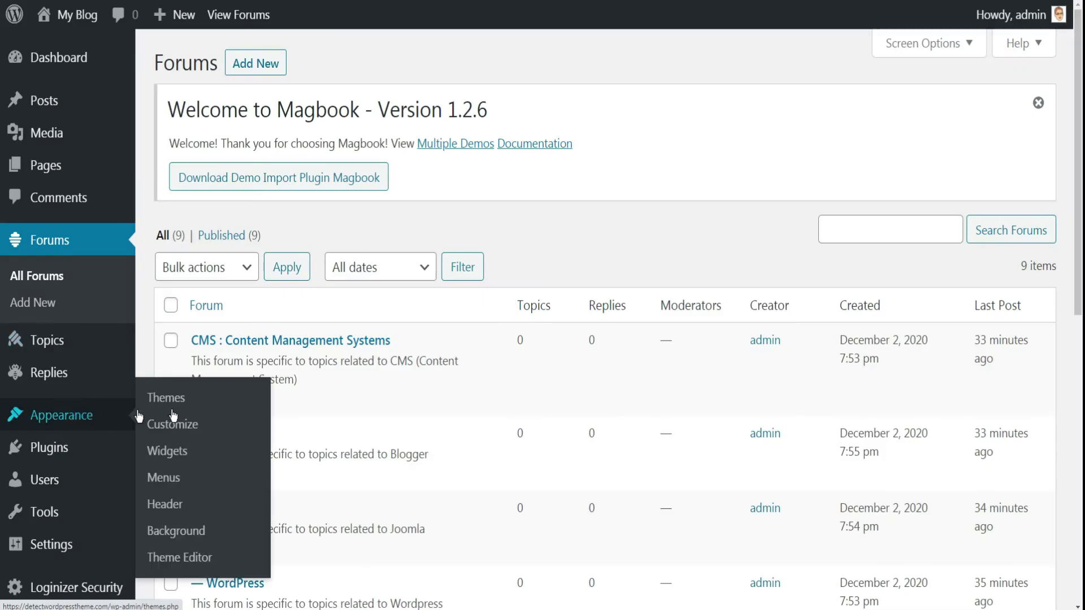
Step: Create a menu named 'Main Menu' and tick the Main Menu display location
left_click(169, 482)
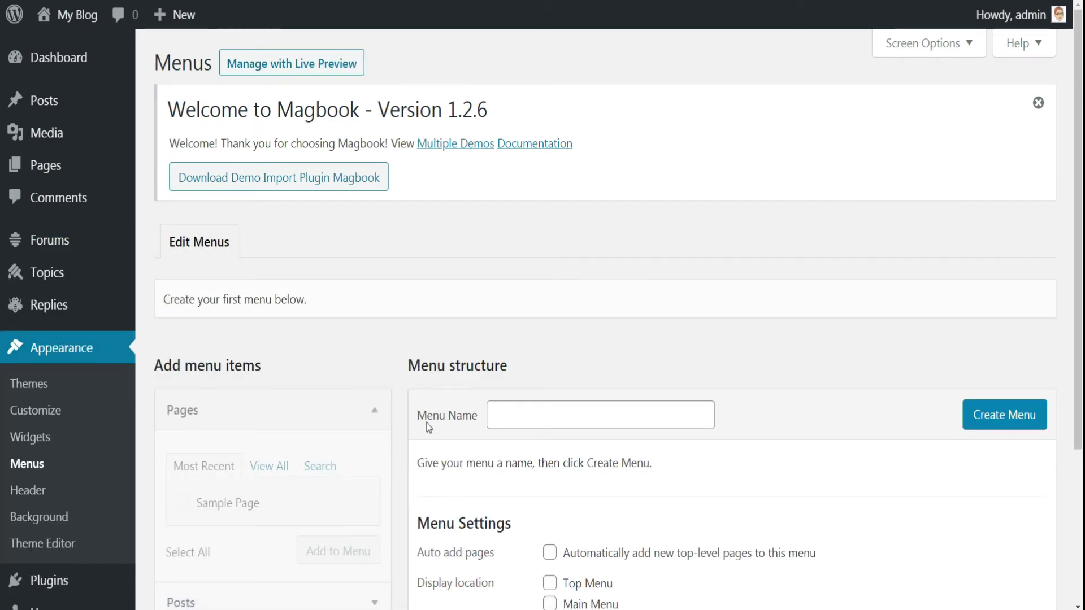
scroll(502, 384, "down", 2)
scroll(504, 390, "down", 1)
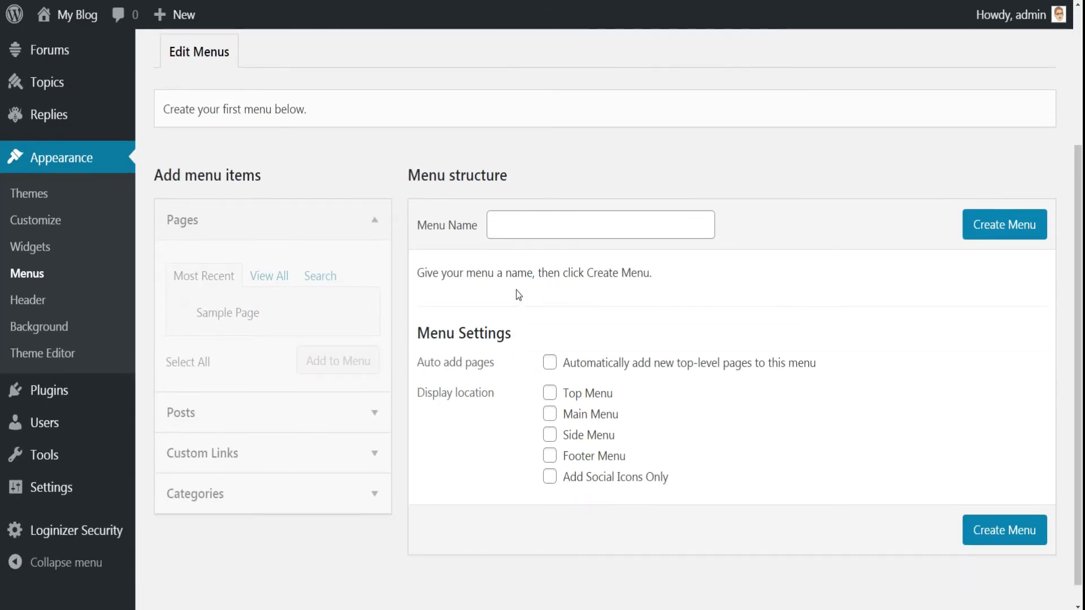
left_click(506, 222)
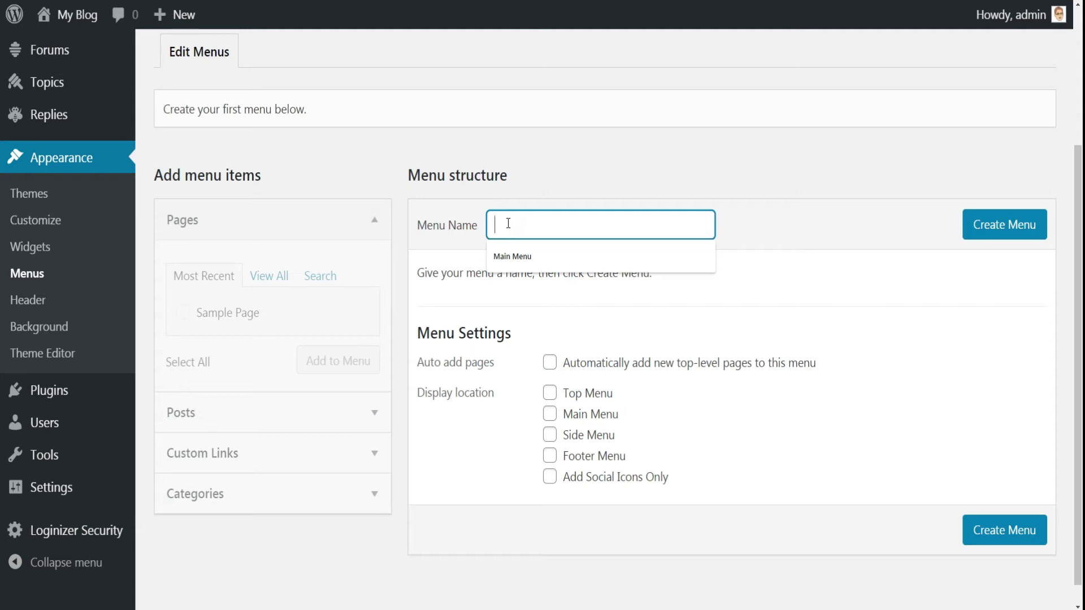
type("Main")
left_click(512, 256)
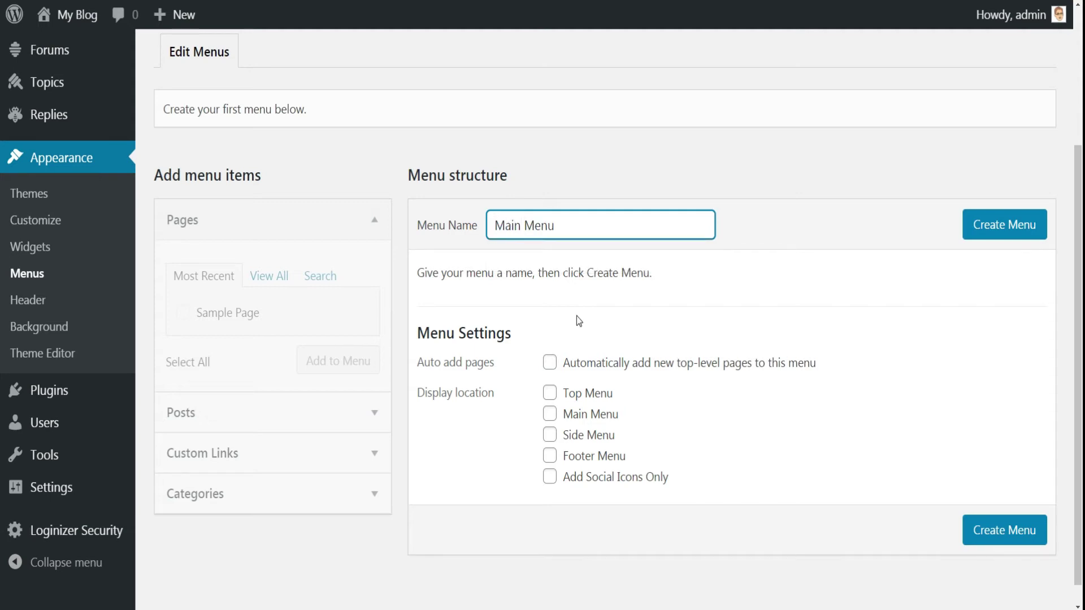
left_click(549, 413)
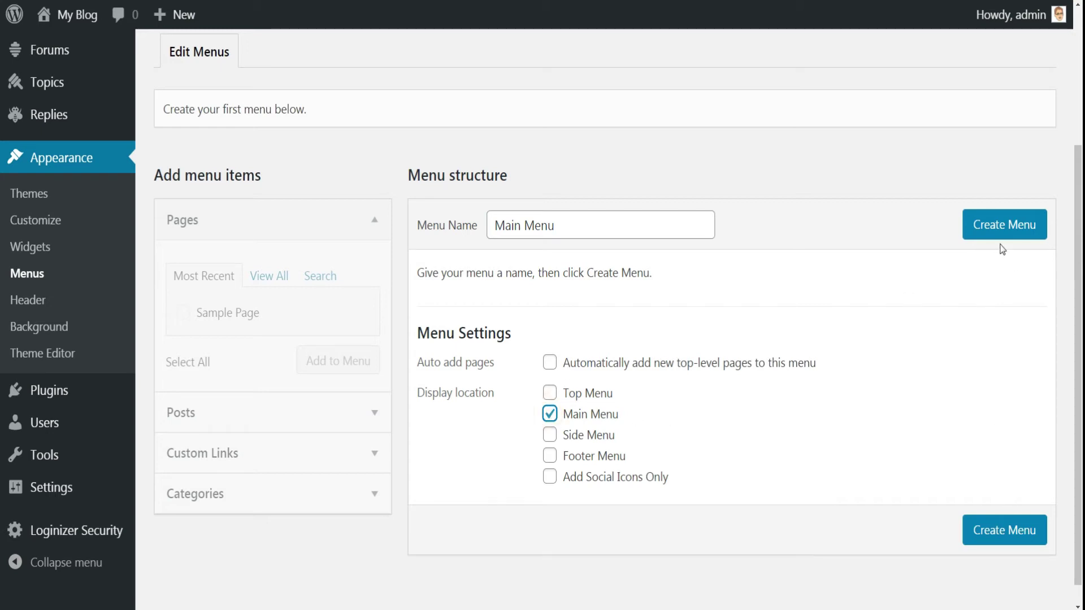
left_click(1004, 225)
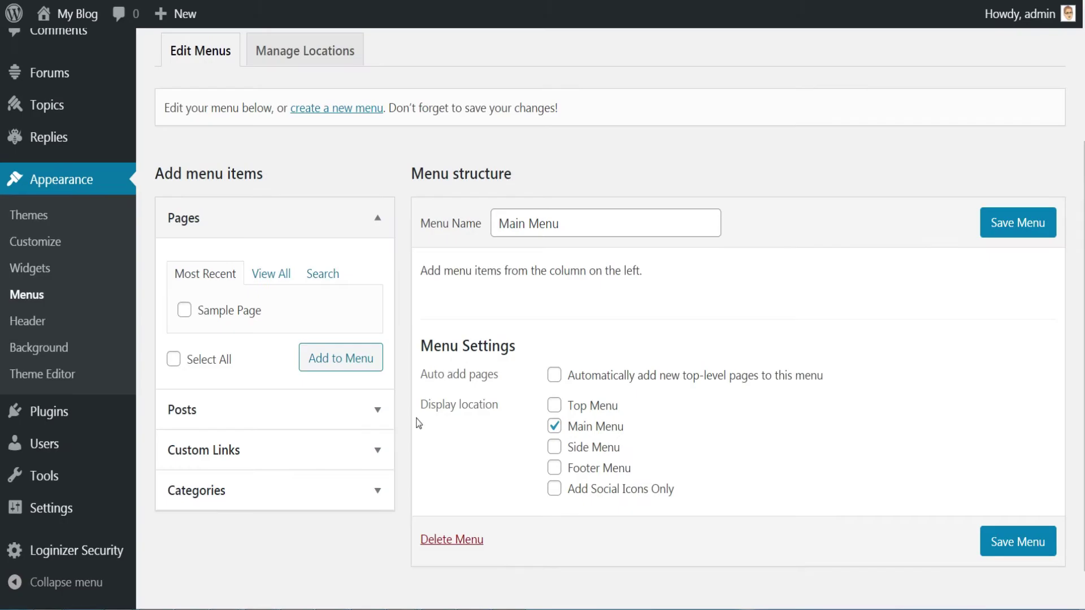
Step: Add a custom link labelled 'Forum', pointing to the pasted /forums/ address, to Main Menu
left_click(377, 452)
scroll(367, 440, "down", 1)
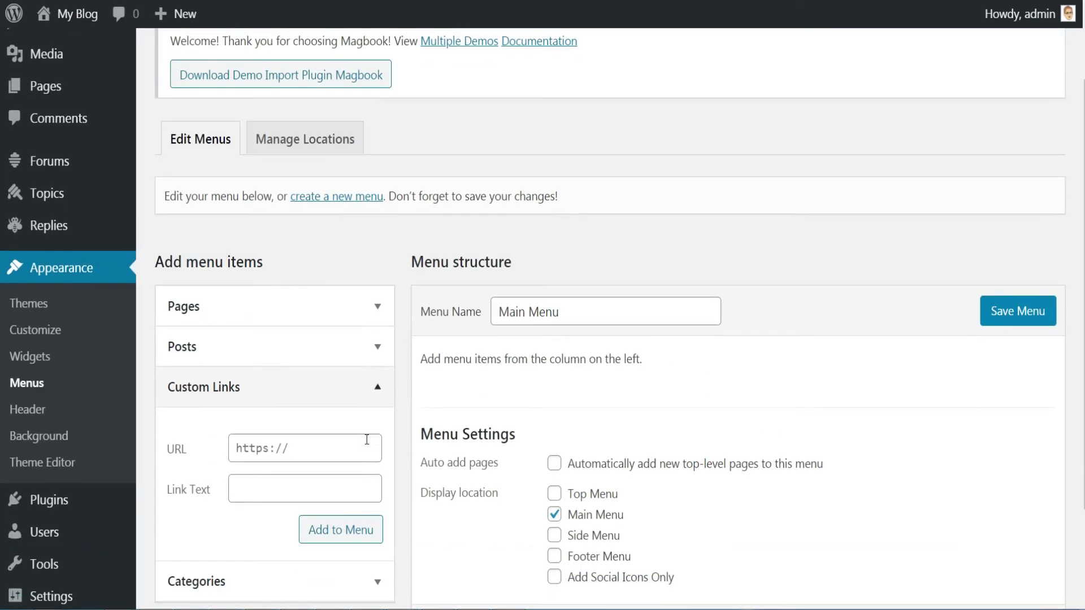
left_click(303, 449)
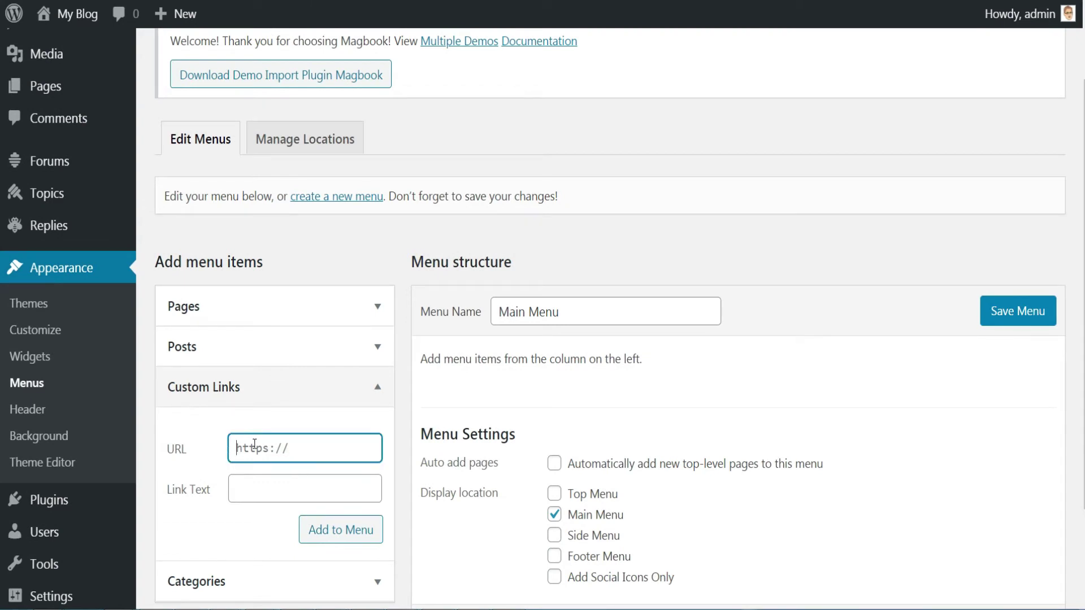
key("ctrl+v")
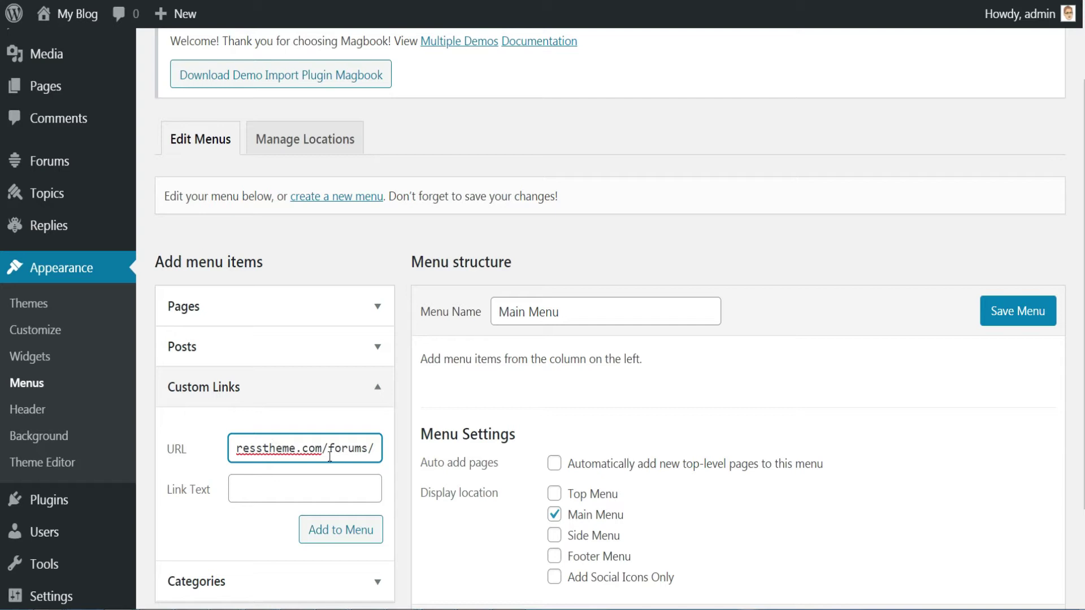
left_click(278, 491)
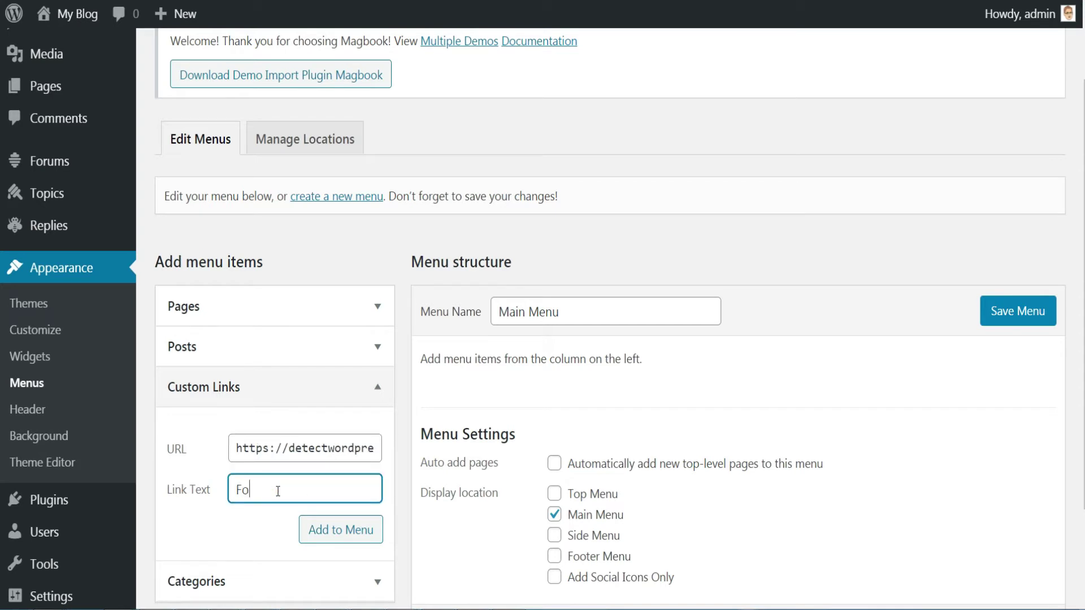
type("Forum")
scroll(305, 483, "down", 1)
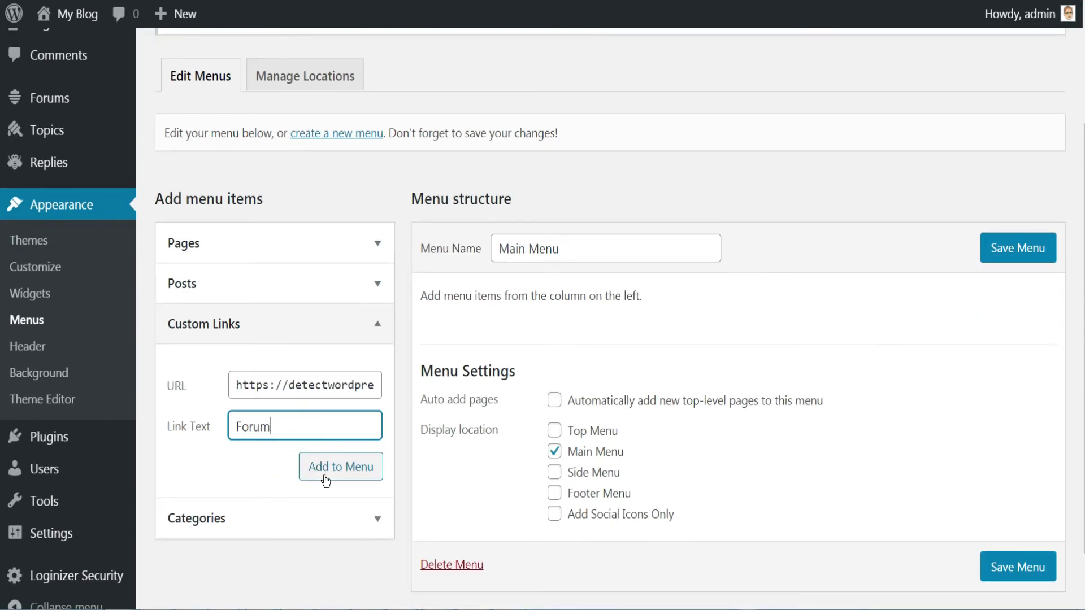
left_click(331, 477)
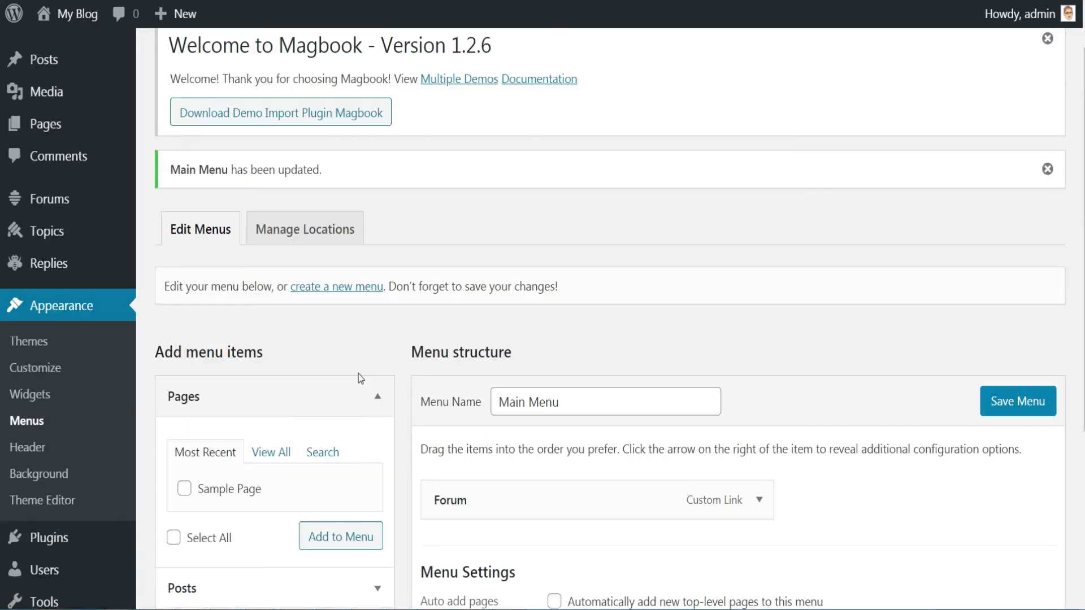
mouse_move(48, 127)
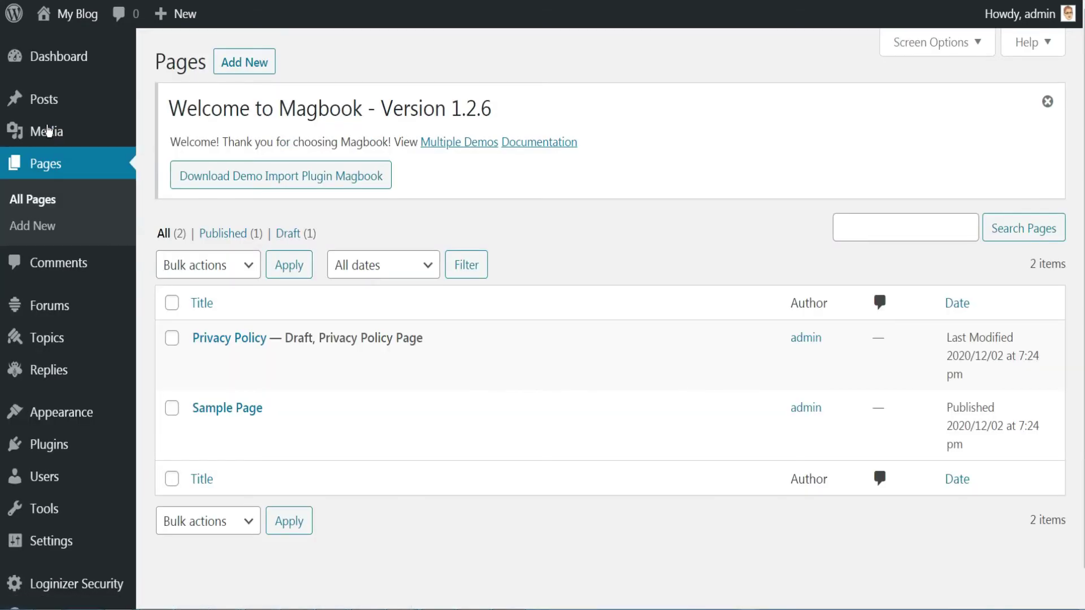
Step: Publish a new empty page titled 'About us'
left_click(238, 67)
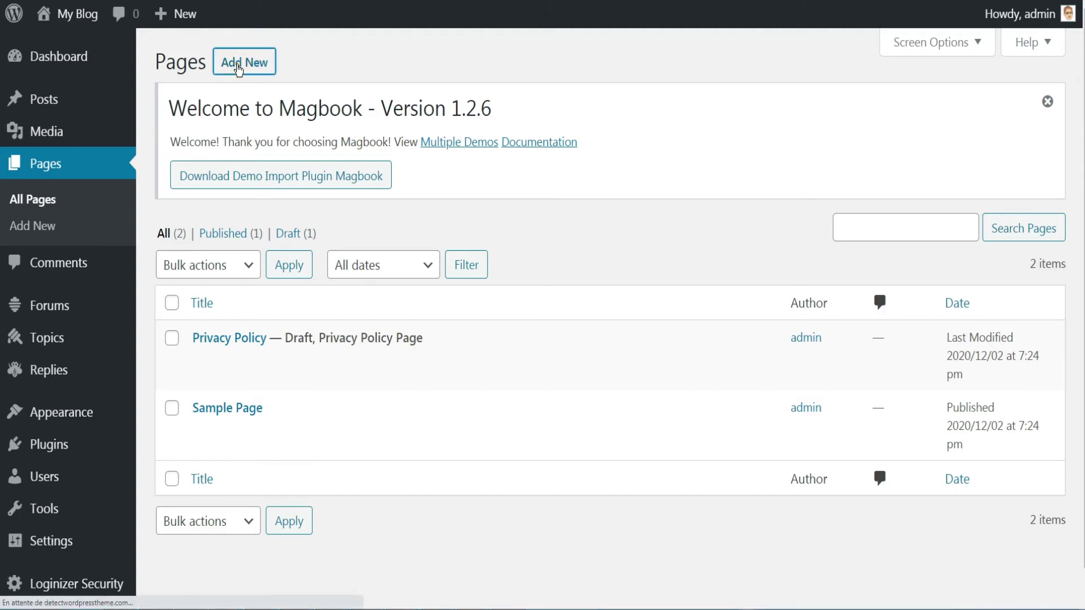
type("About us")
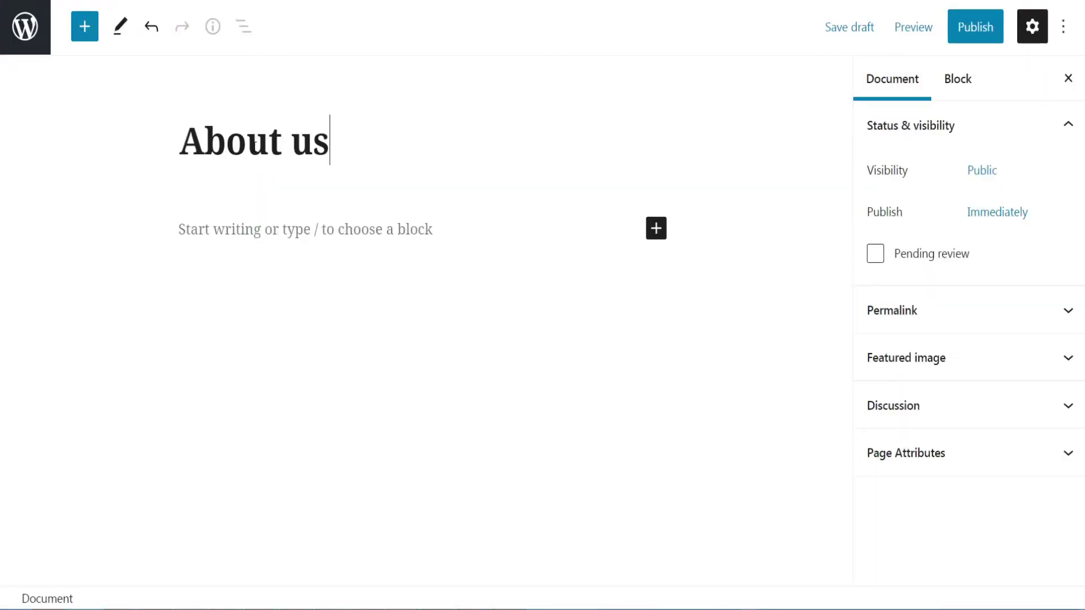
left_click(970, 34)
left_click(969, 31)
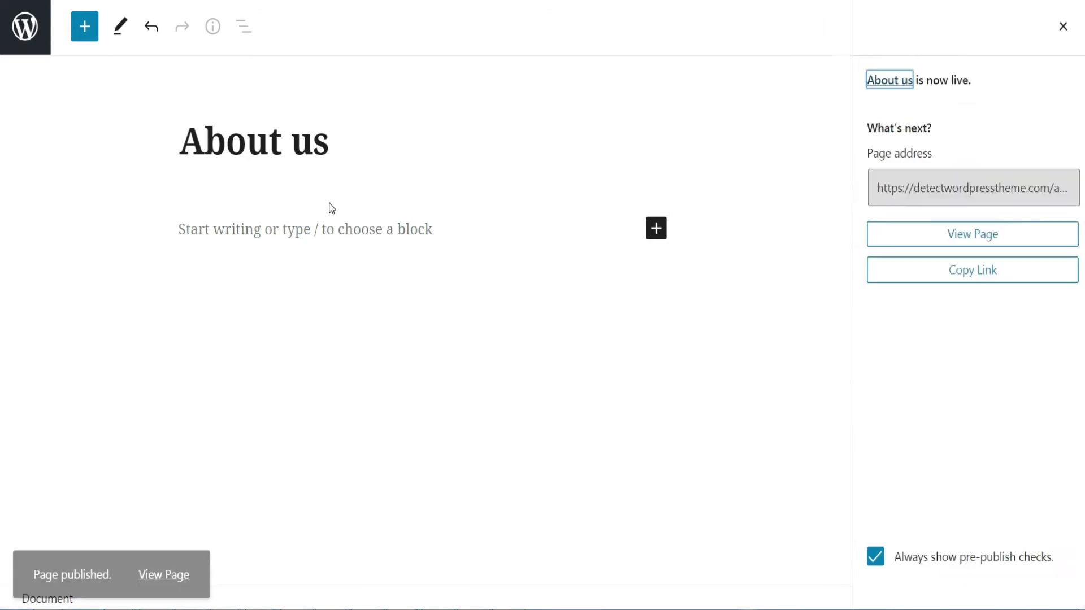
left_click(11, 1)
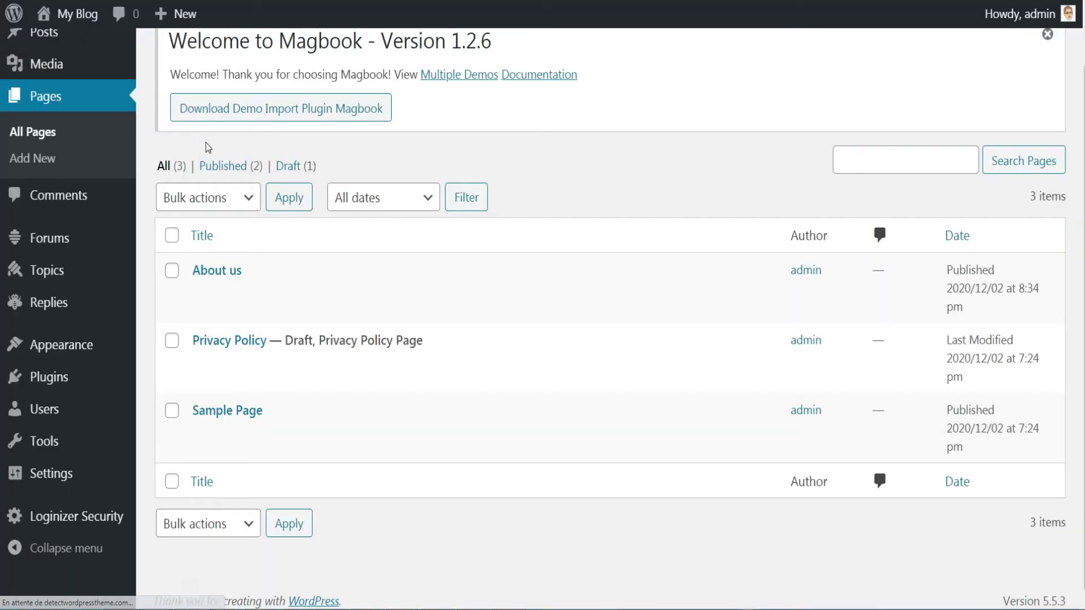
Step: Publish a second empty page titled 'Contact' and return to the pages list
left_click(239, 69)
type("Contact")
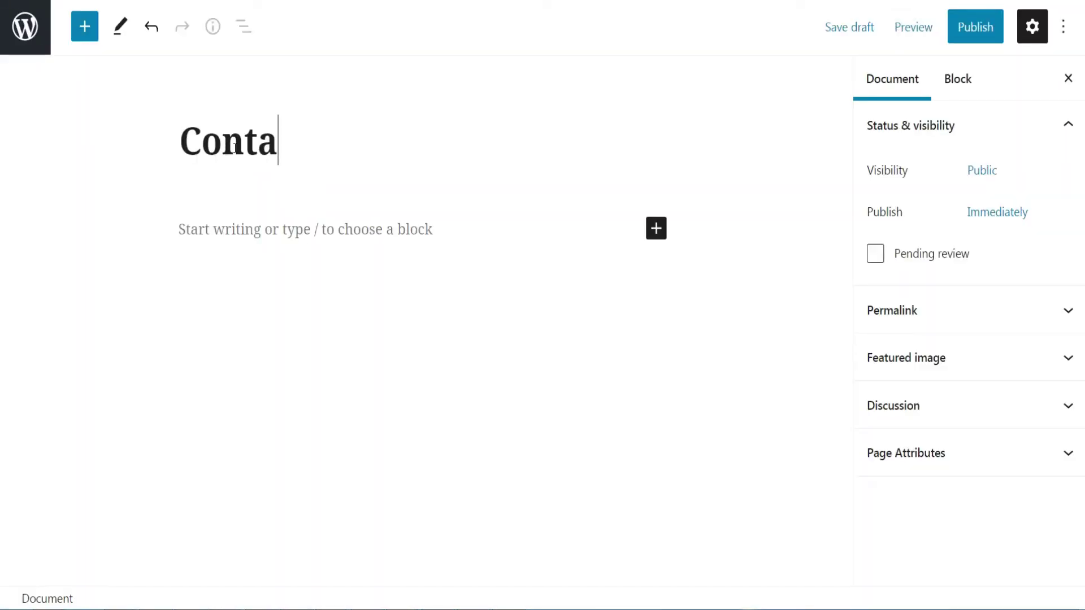
left_click(970, 27)
left_click(919, 28)
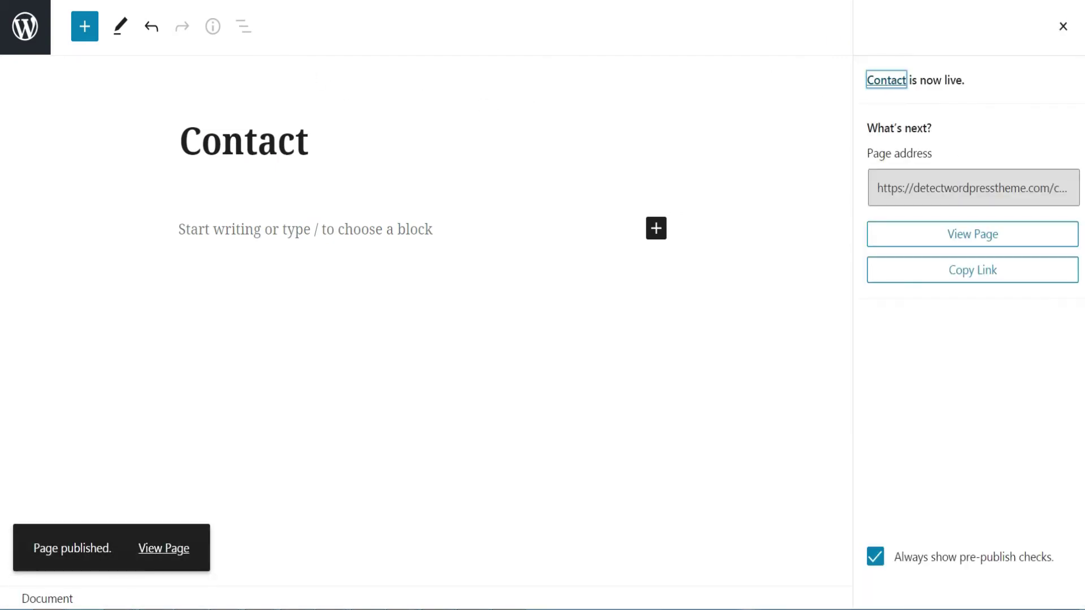
left_click(25, 26)
scroll(145, 320, "down", 3)
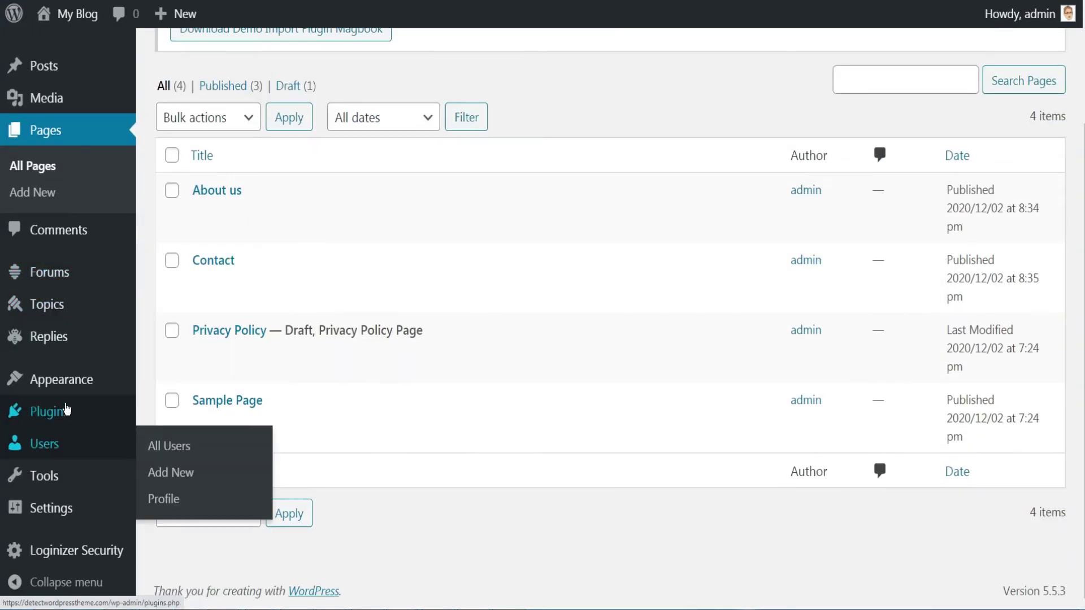
Step: Add Contact and About us to Main Menu, move About us to the top, and save
mouse_move(66, 390)
left_click(168, 437)
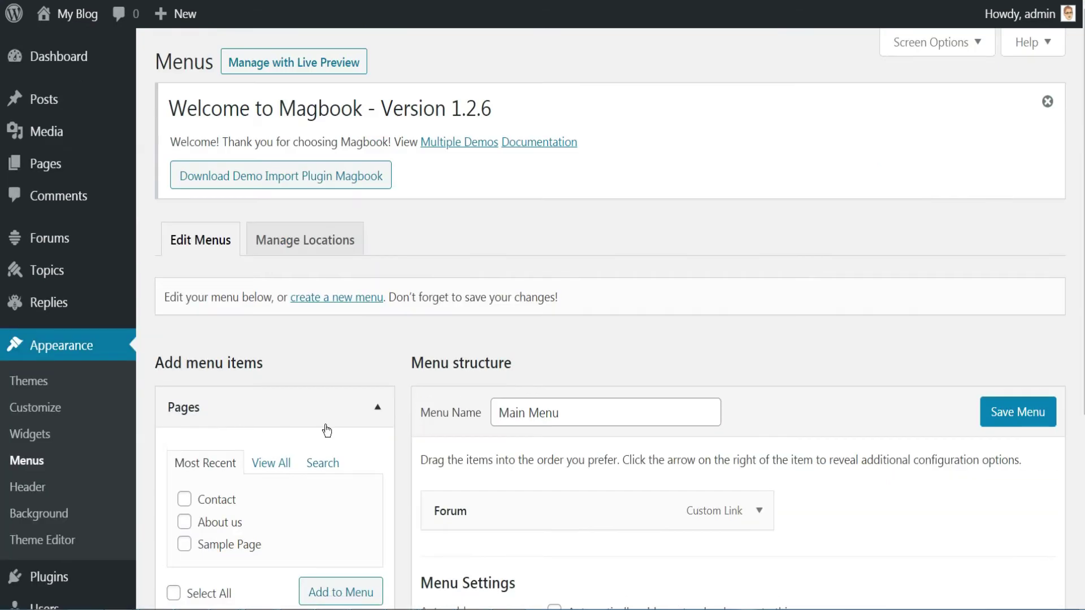
scroll(313, 371, "down", 3)
left_click(184, 247)
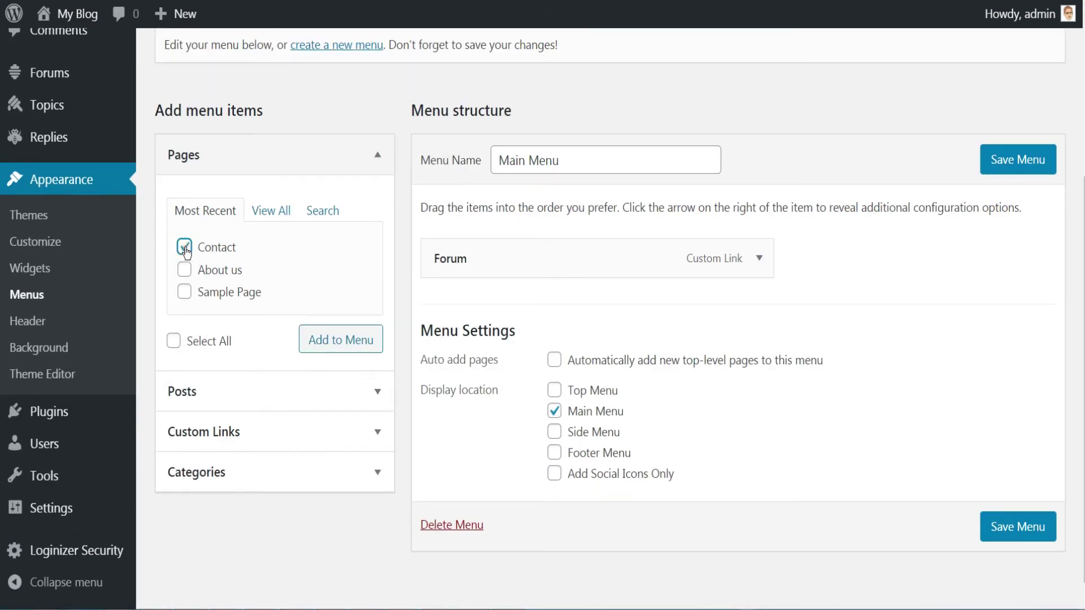
left_click(185, 271)
left_click(346, 343)
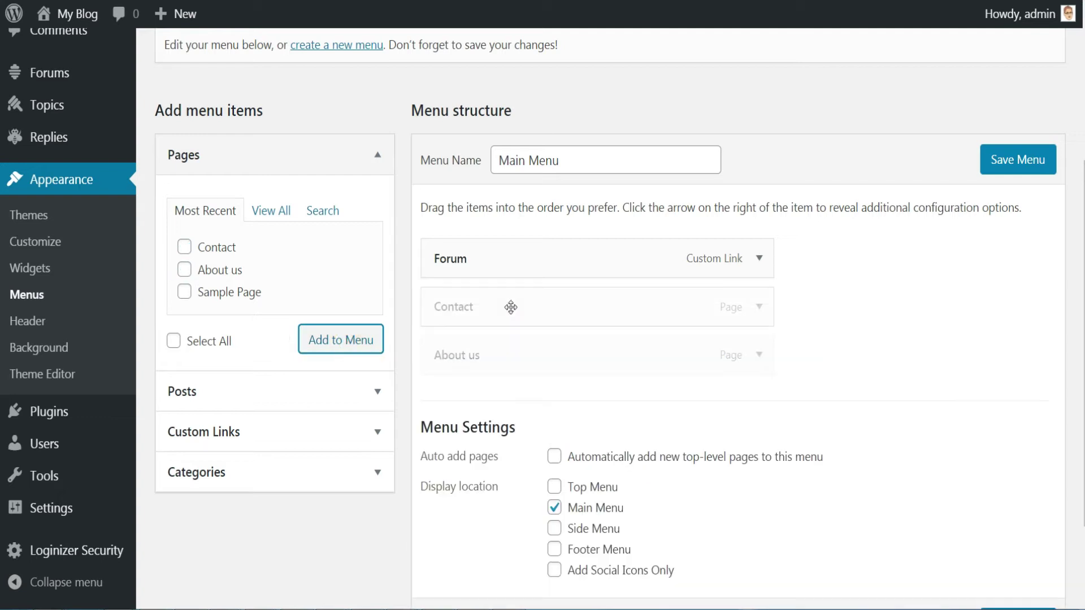
left_click_drag(527, 354, 518, 243)
left_click(1009, 161)
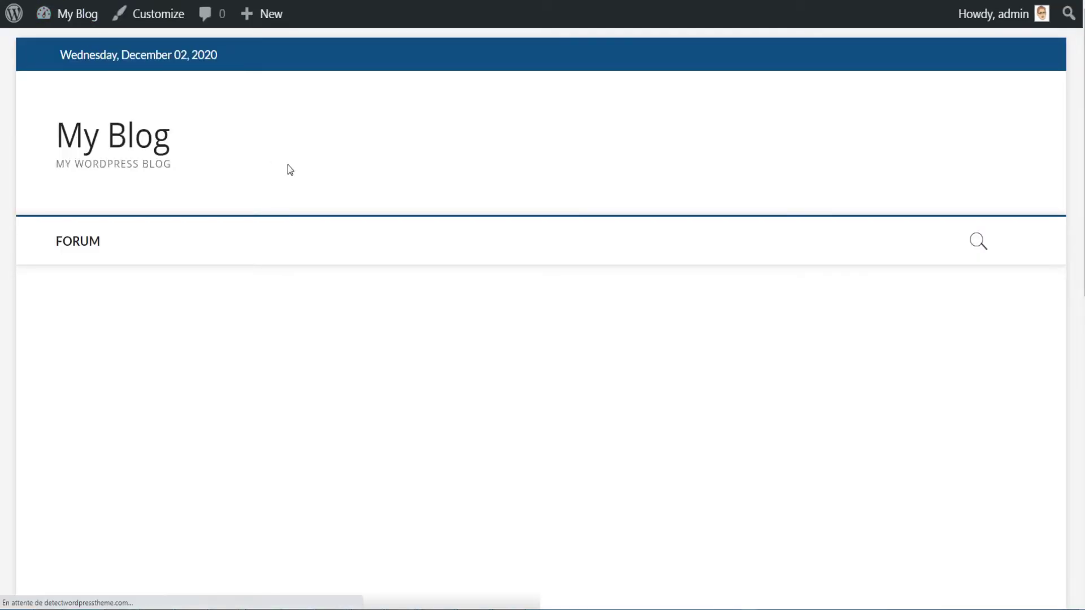
Step: Follow the FORUM link in the live site menu to the Forums index page
scroll(255, 323, "down", 1)
scroll(252, 320, "down", 2)
scroll(252, 320, "up", 3)
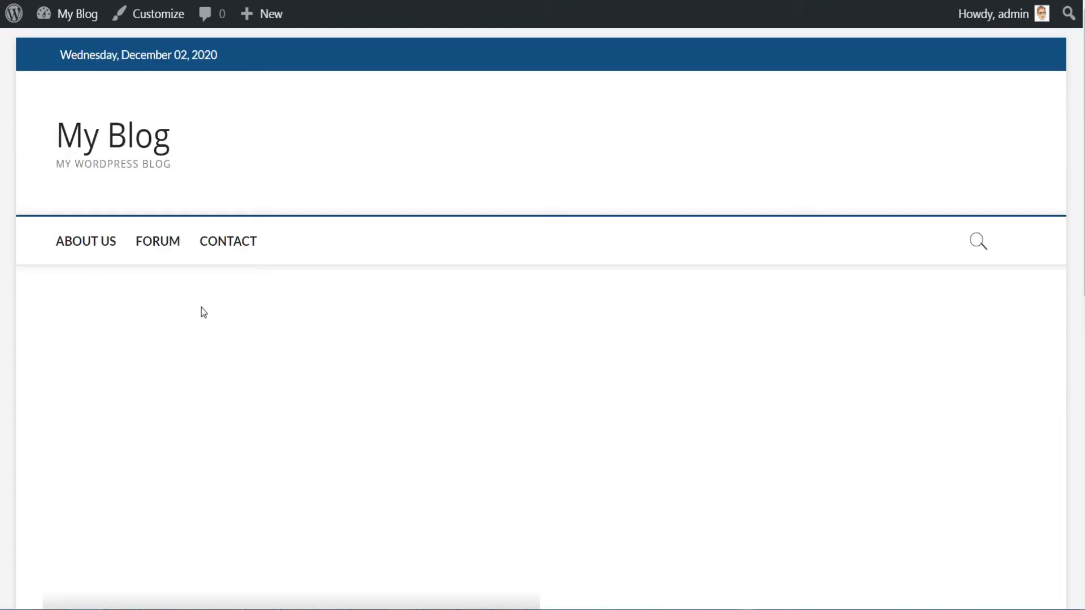
left_click(168, 245)
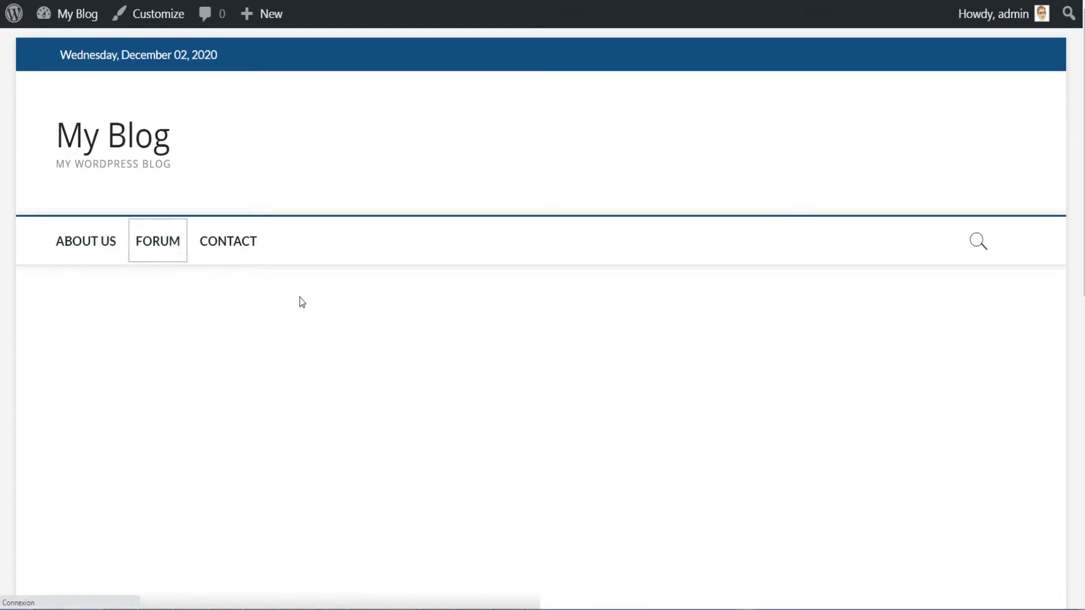
scroll(306, 301, "down", 4)
scroll(305, 301, "up", 1)
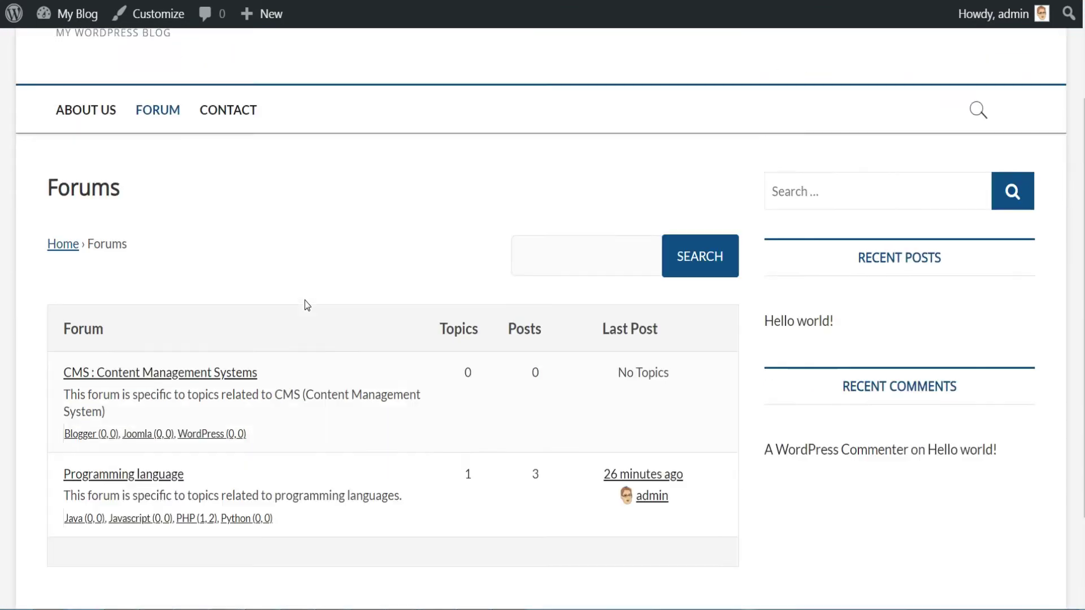
scroll(305, 301, "down", 1)
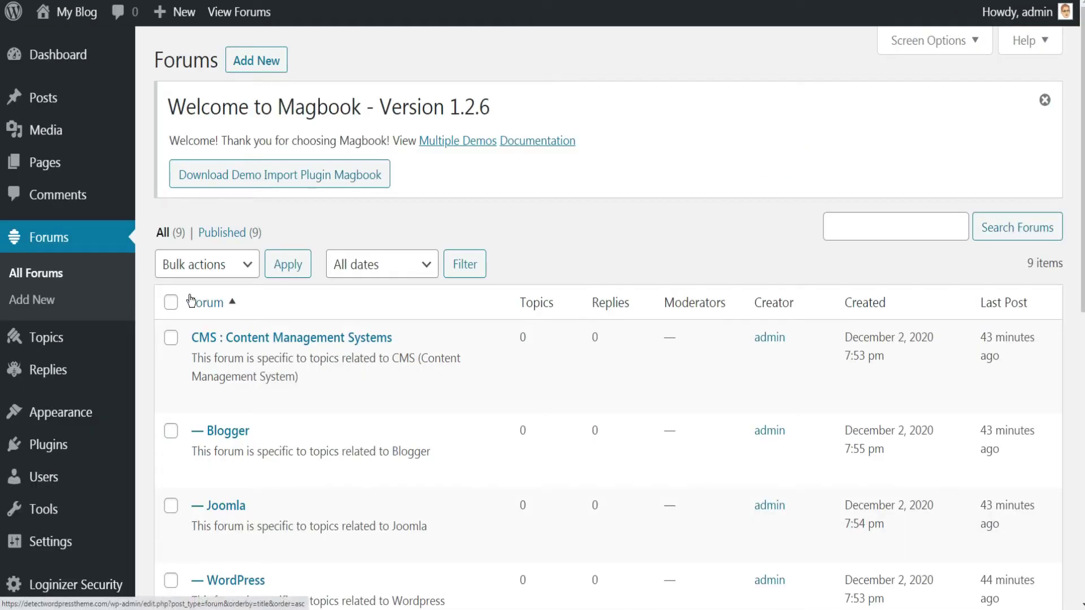
mouse_move(92, 336)
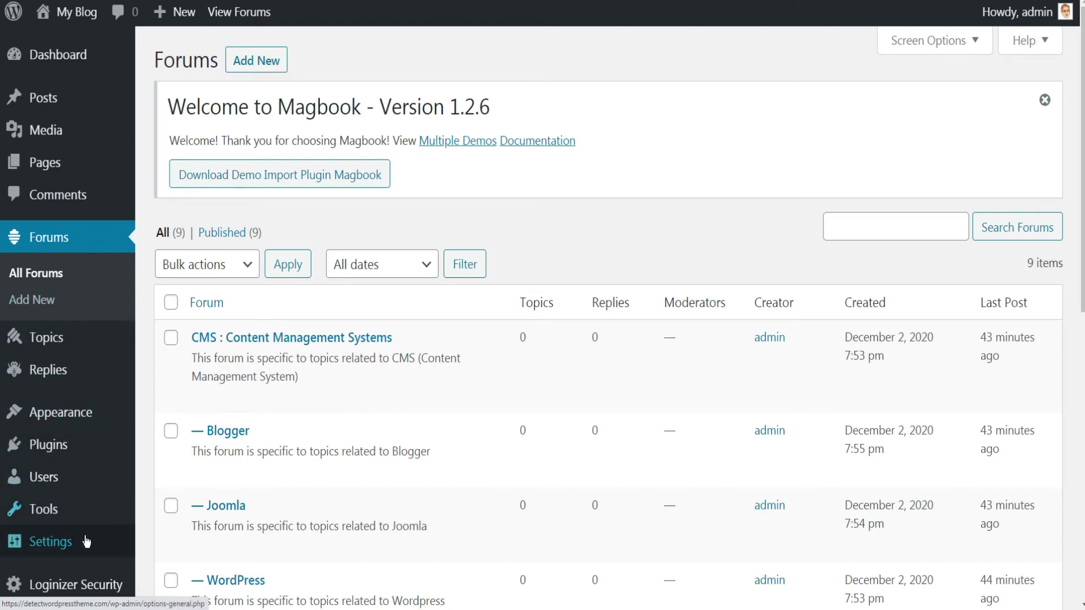
mouse_move(82, 541)
scroll(85, 542, "down", 1)
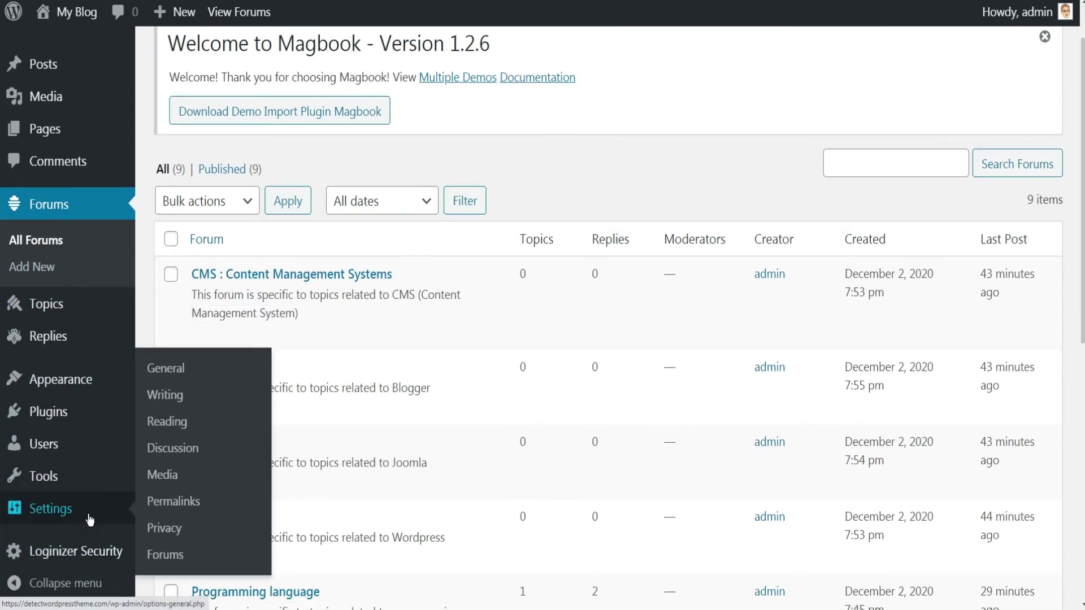
left_click(173, 561)
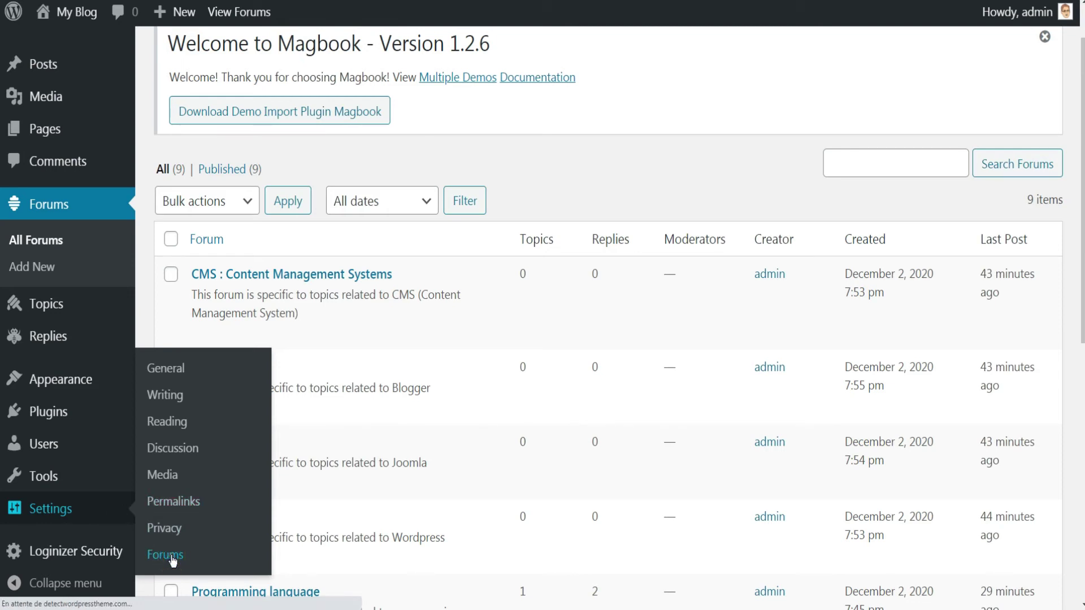
scroll(283, 388, "down", 3)
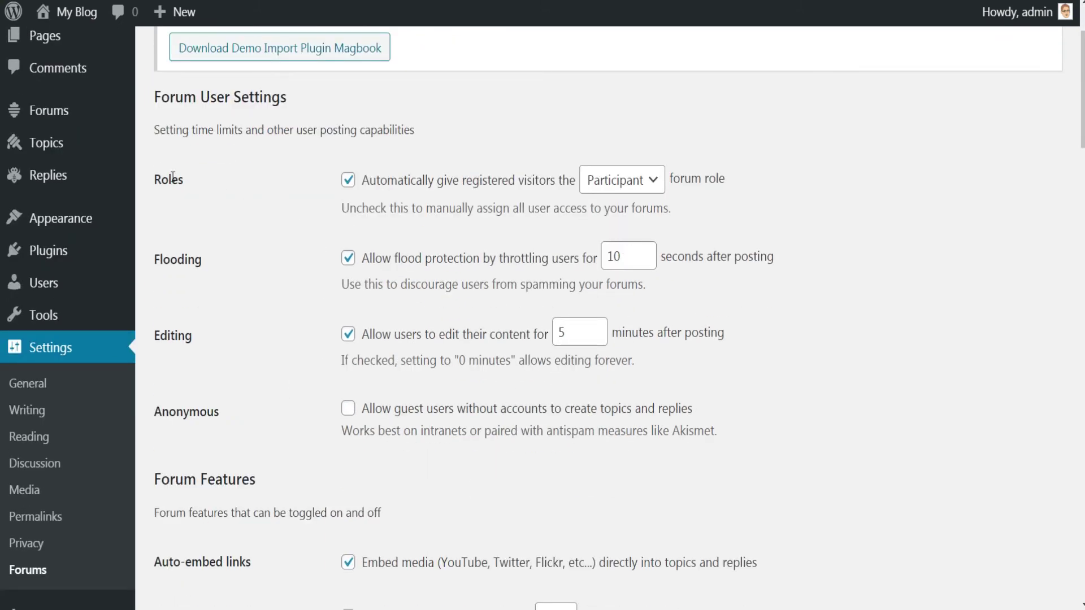
left_click(616, 181)
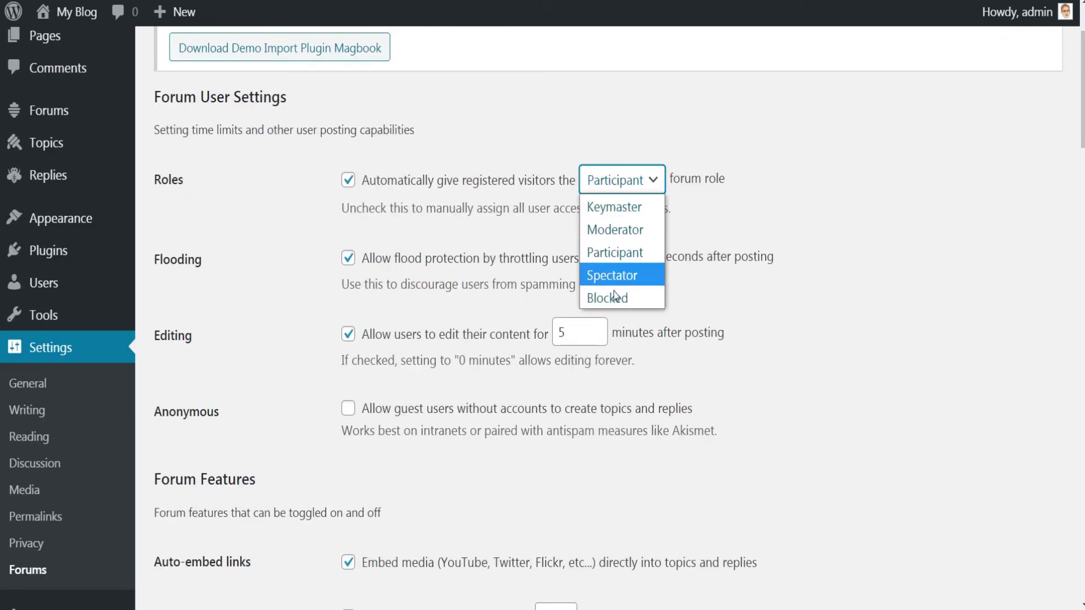
left_click(622, 252)
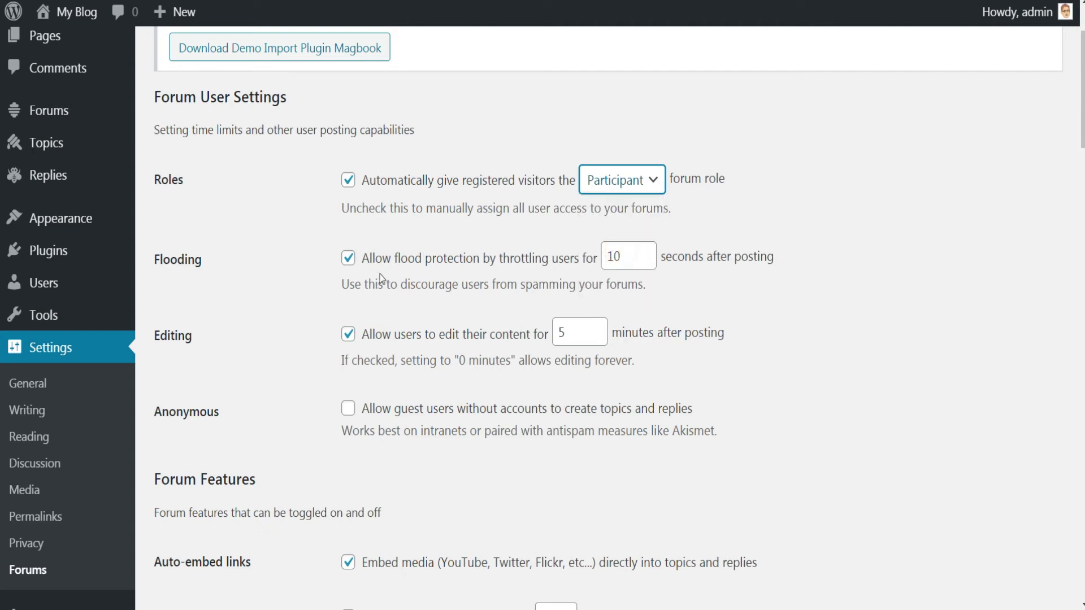
scroll(246, 302, "down", 5)
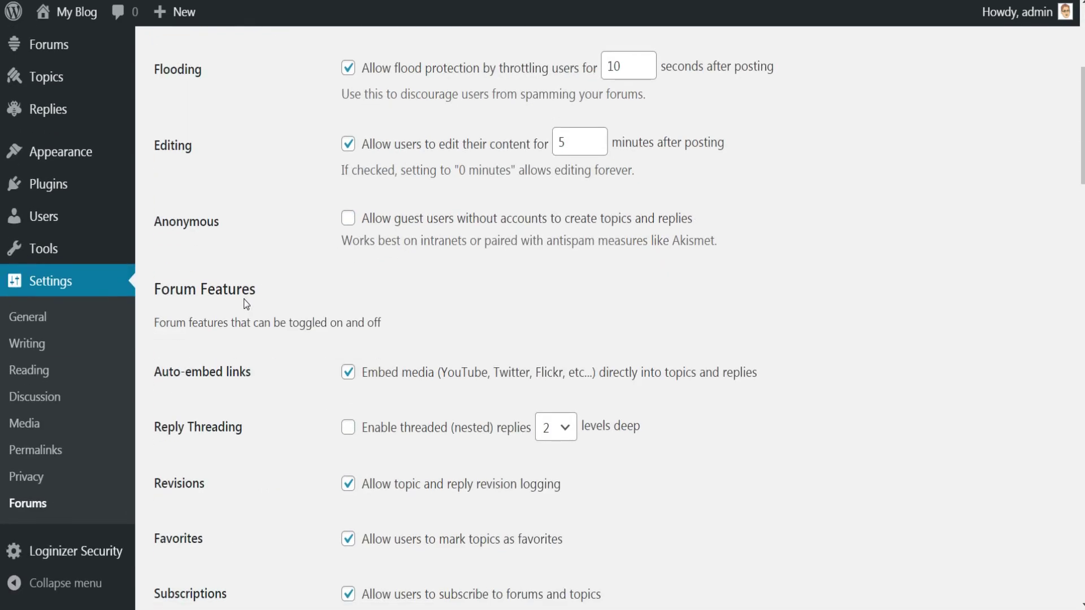
scroll(273, 276, "down", 5)
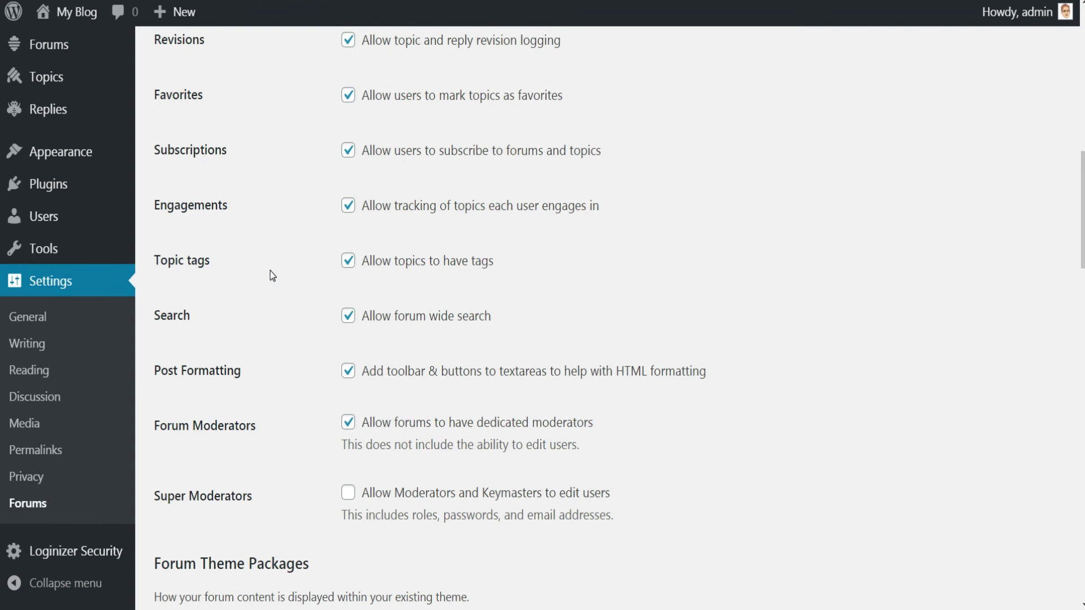
scroll(272, 276, "down", 7)
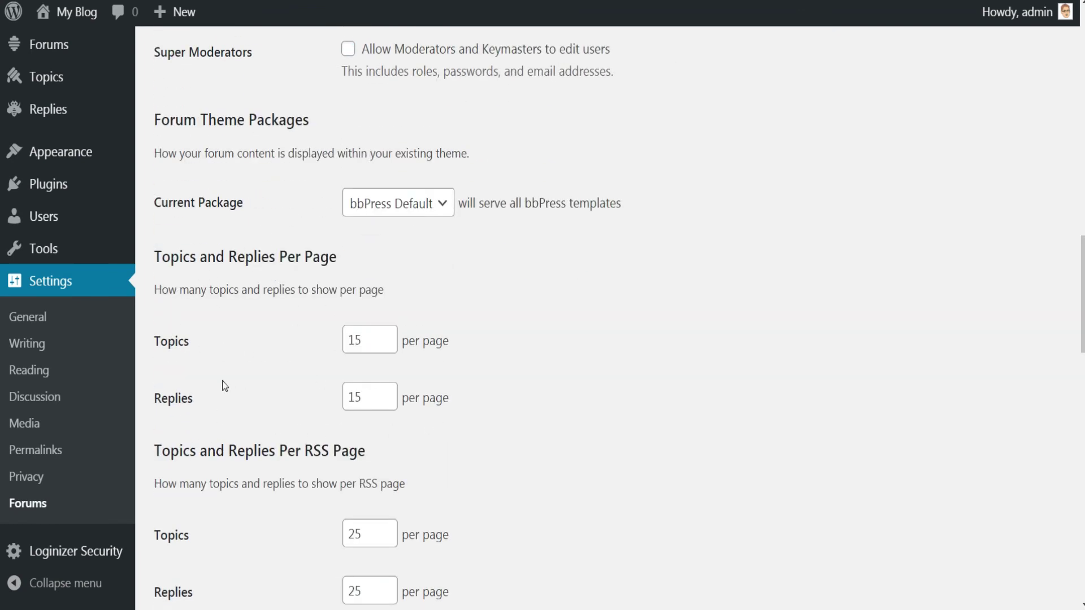
scroll(223, 382, "down", 6)
left_click_drag(162, 265, 260, 266)
scroll(282, 275, "down", 2)
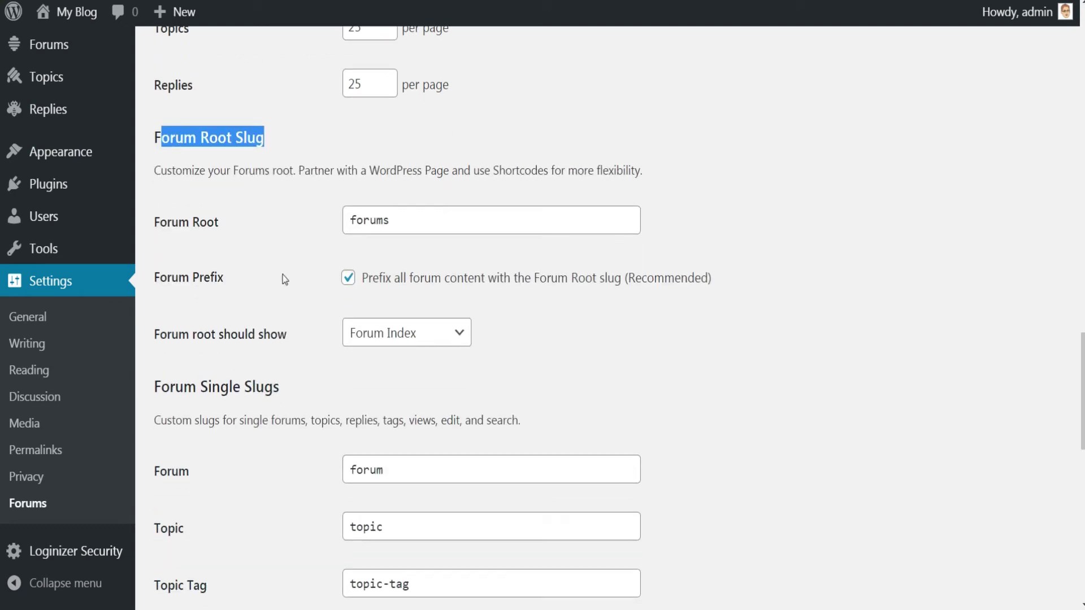
left_click(321, 345)
scroll(401, 349, "down", 4)
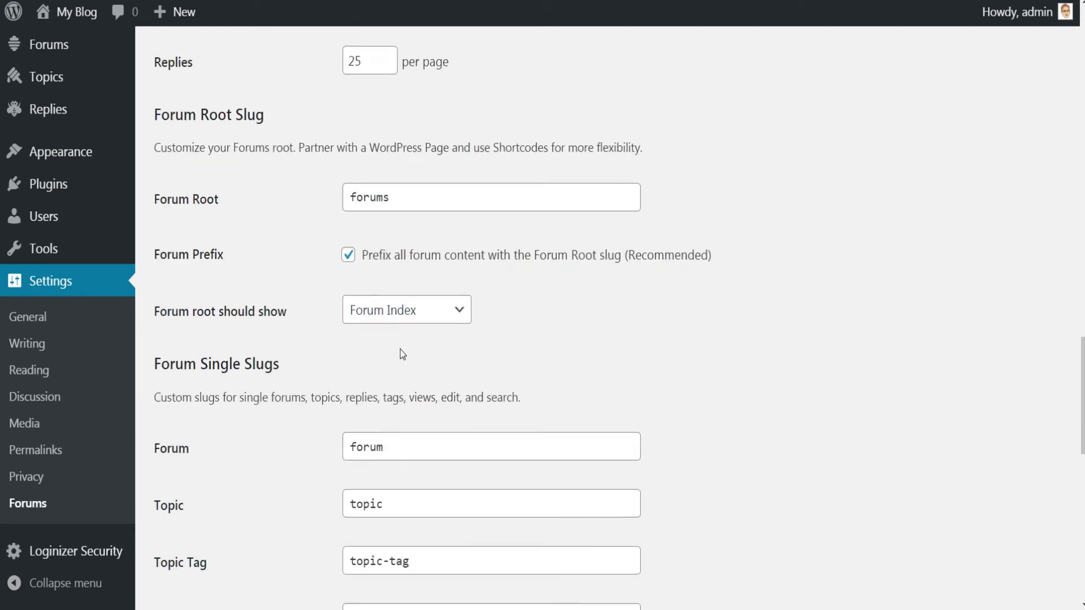
scroll(373, 435, "down", 10)
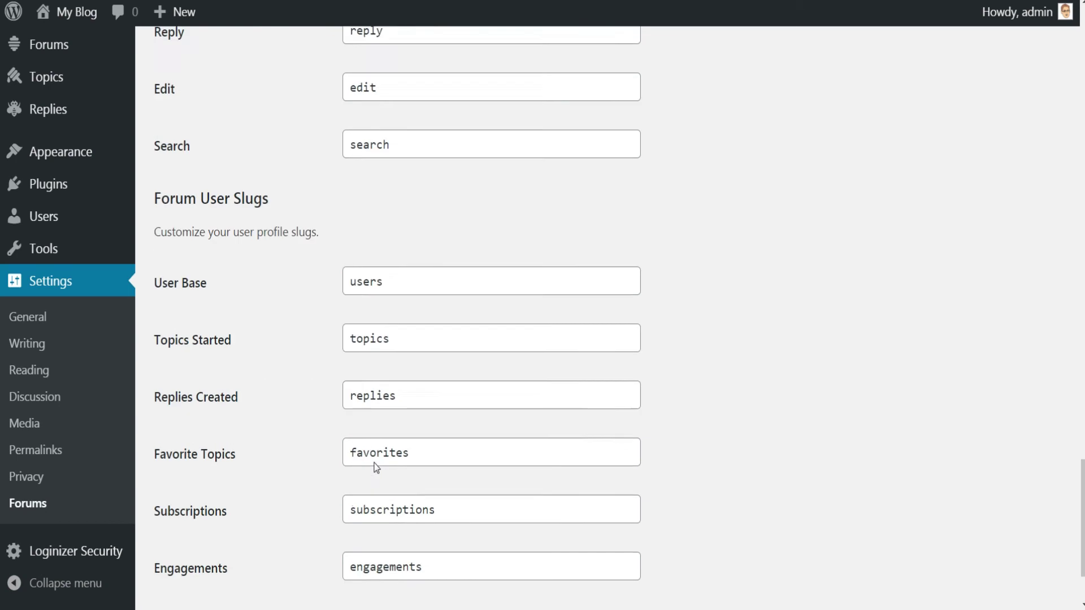
scroll(374, 452, "up", 9)
scroll(376, 468, "up", 4)
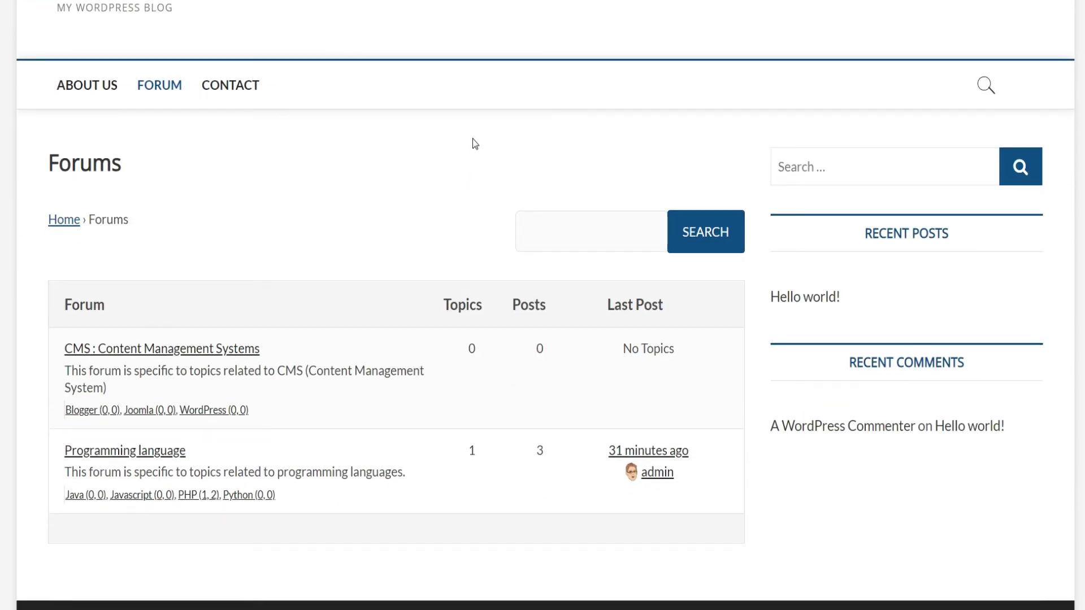
Step: Scroll through the public Forums page to review the forum list
scroll(469, 138, "up", 1)
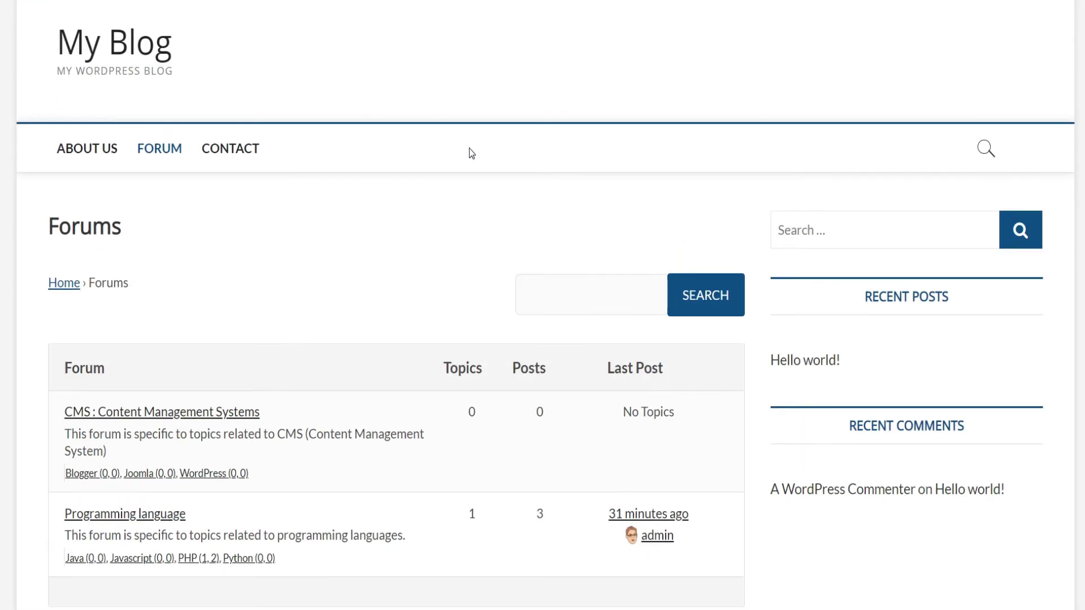
scroll(444, 428, "down", 1)
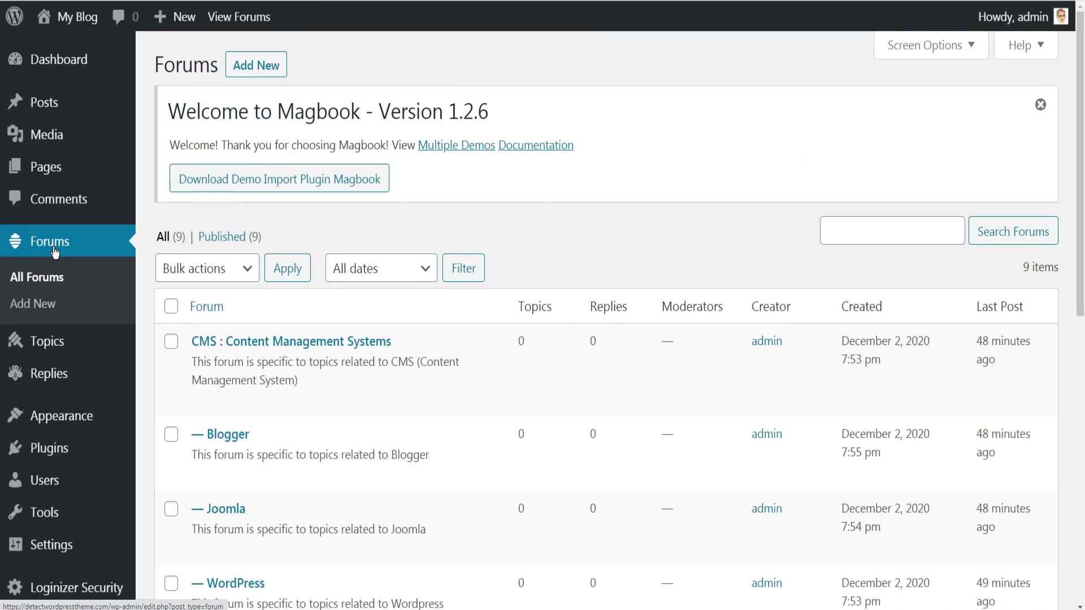
Step: Search plugins for 'bbpress wp', then install and activate bbPress WP Tweaks
mouse_move(62, 450)
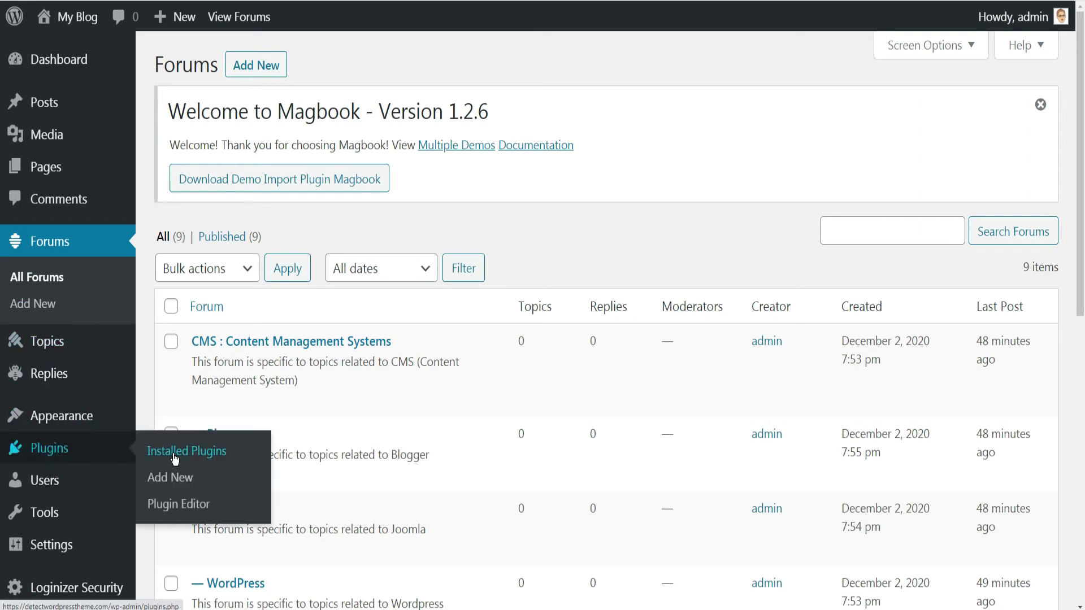
left_click(185, 480)
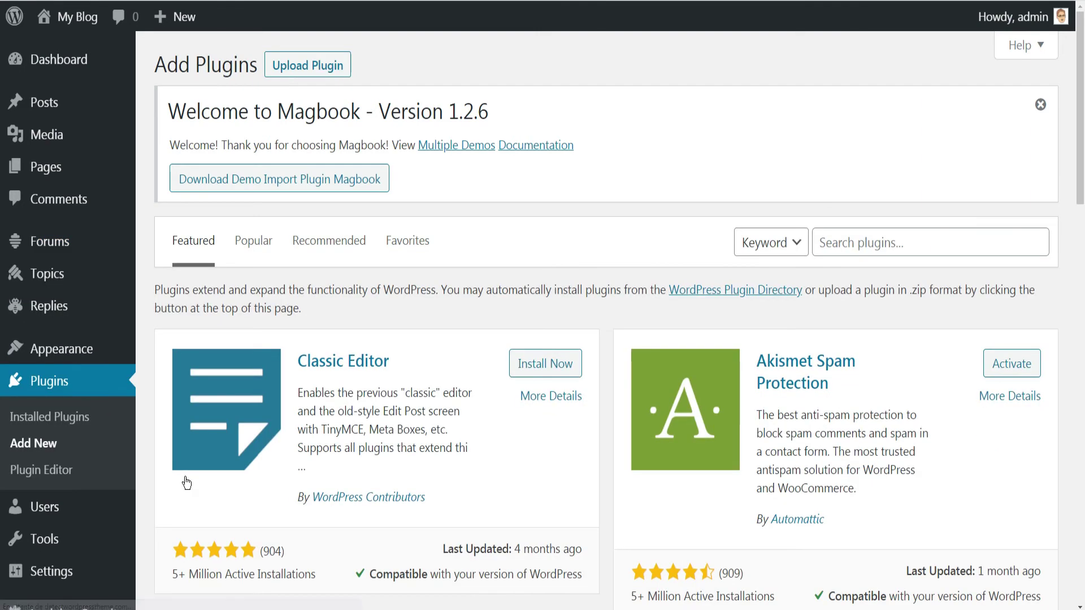
left_click(857, 244)
type("bbpress wp tweaks")
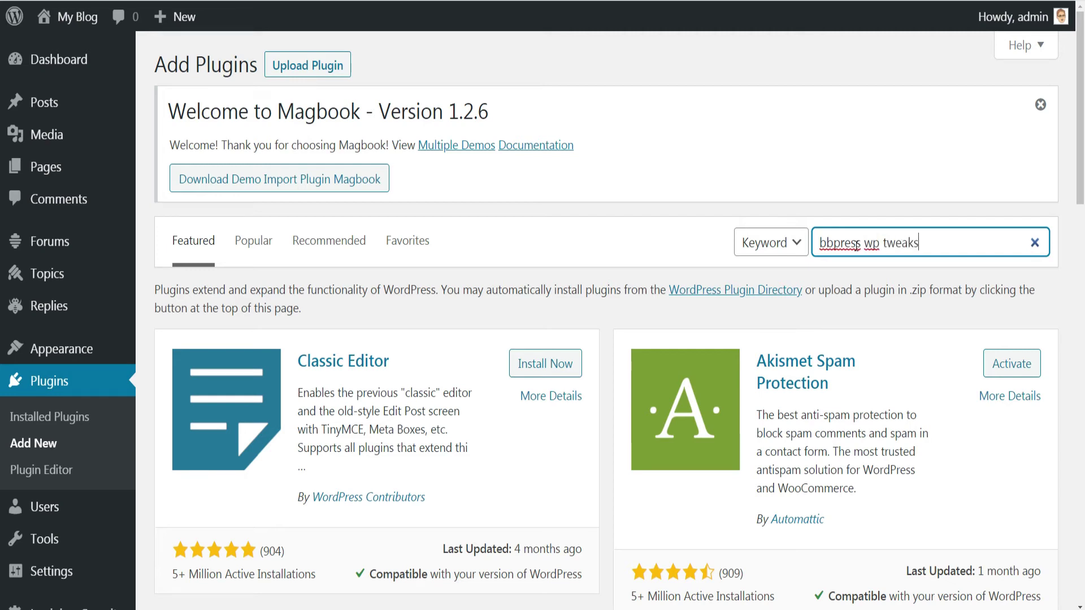
scroll(526, 311, "down", 1)
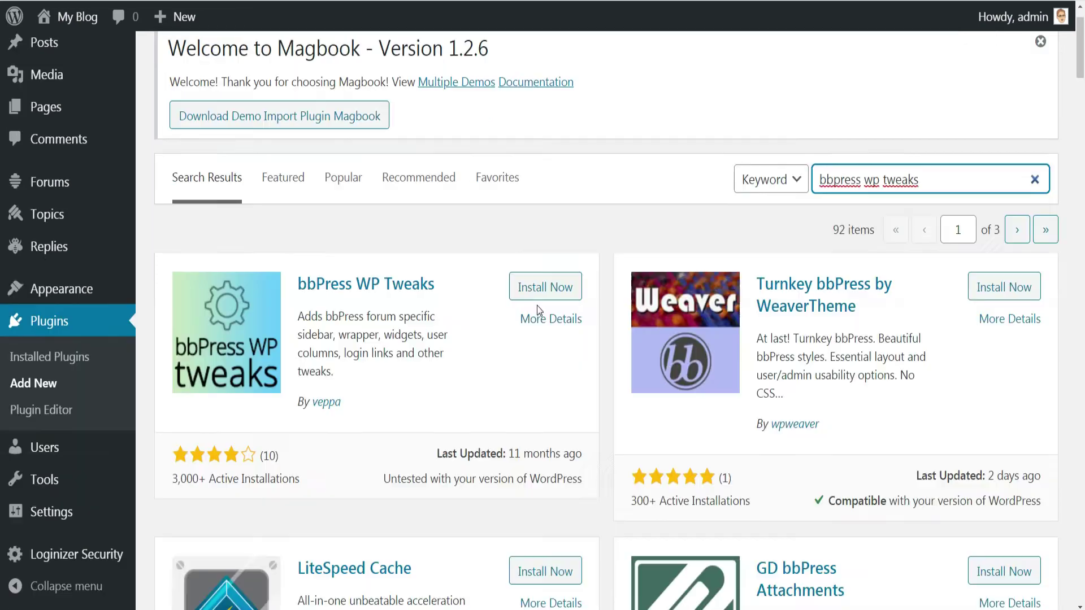
left_click(537, 286)
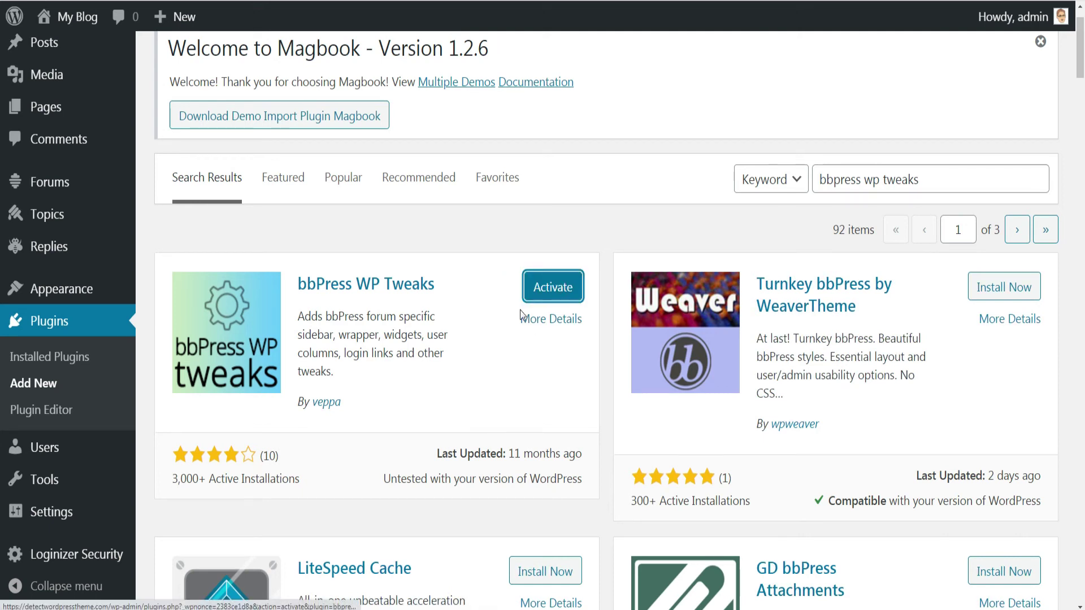
left_click(545, 286)
scroll(68, 357, "down", 3)
Step: Drag the bbPress Login Widget into the bbPress sidebar area
mouse_move(68, 357)
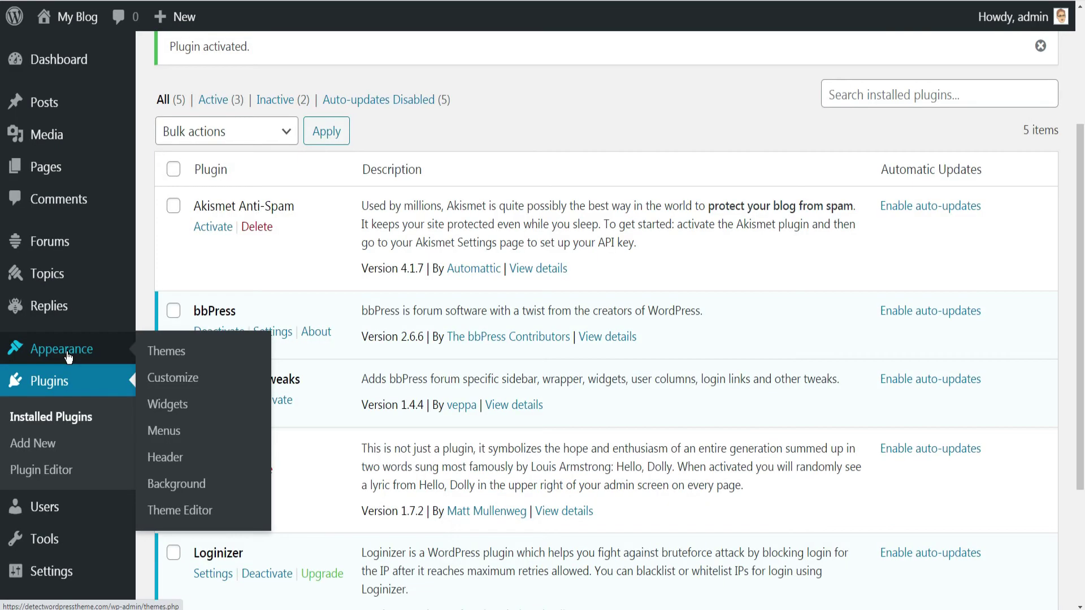
left_click(178, 406)
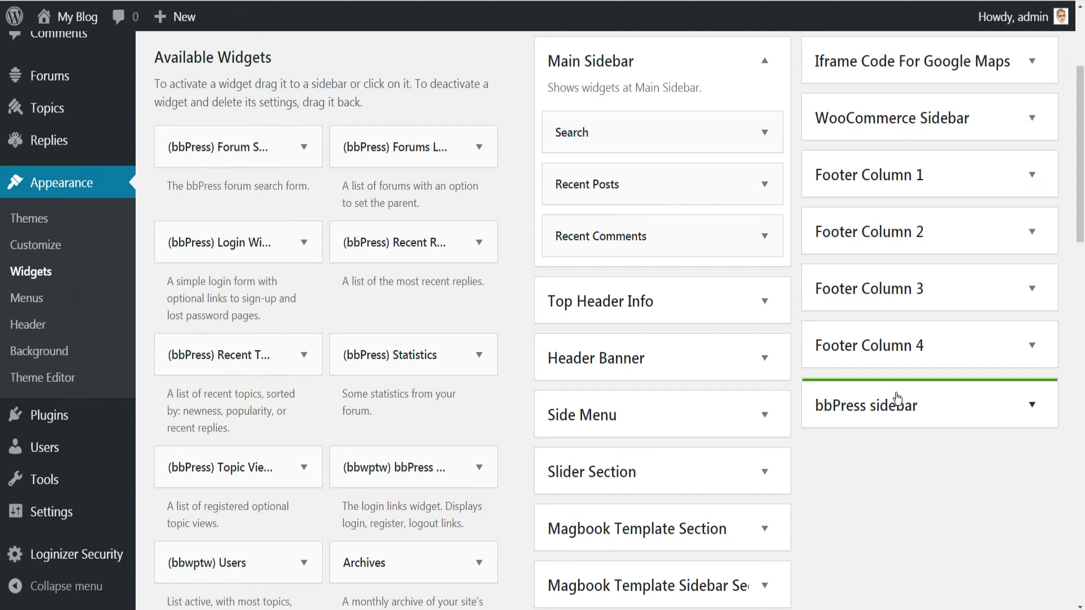
left_click(1032, 406)
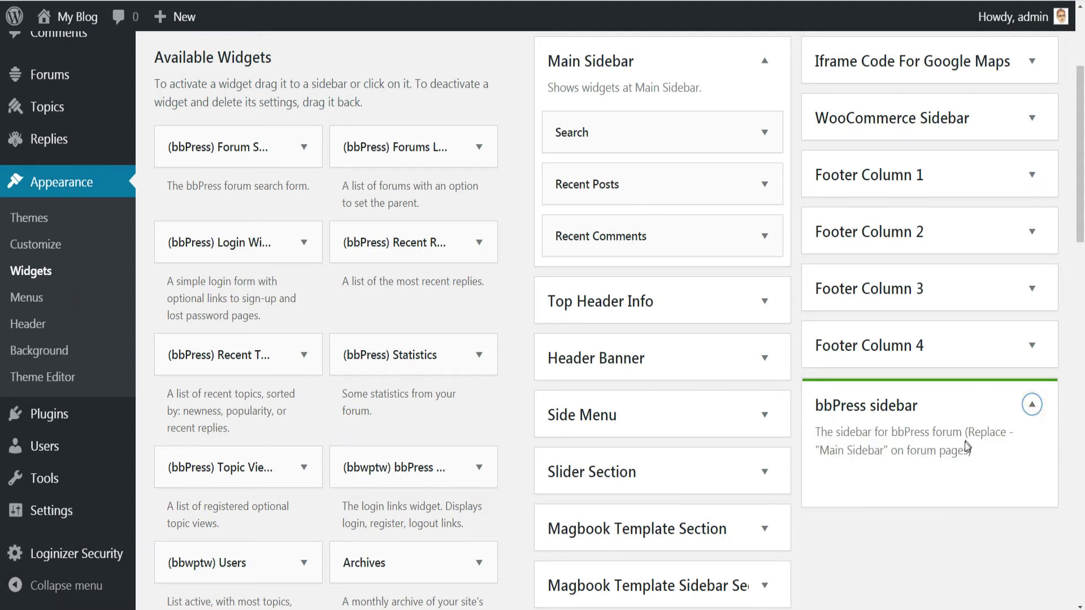
left_click(818, 439)
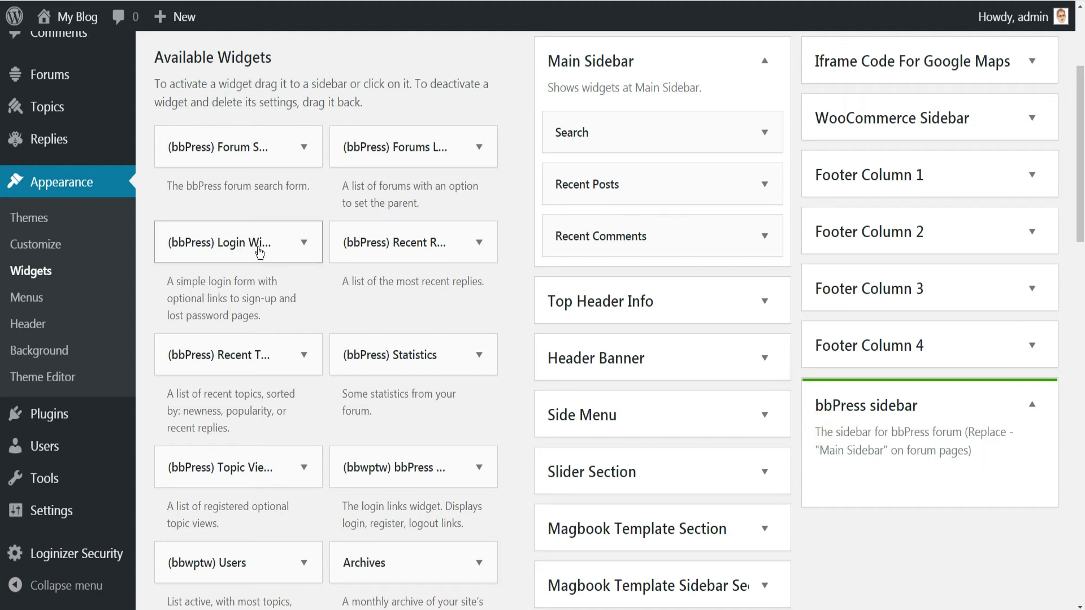
left_click_drag(268, 251, 914, 512)
scroll(915, 463, "down", 1)
scroll(914, 463, "down", 3)
left_click(874, 561)
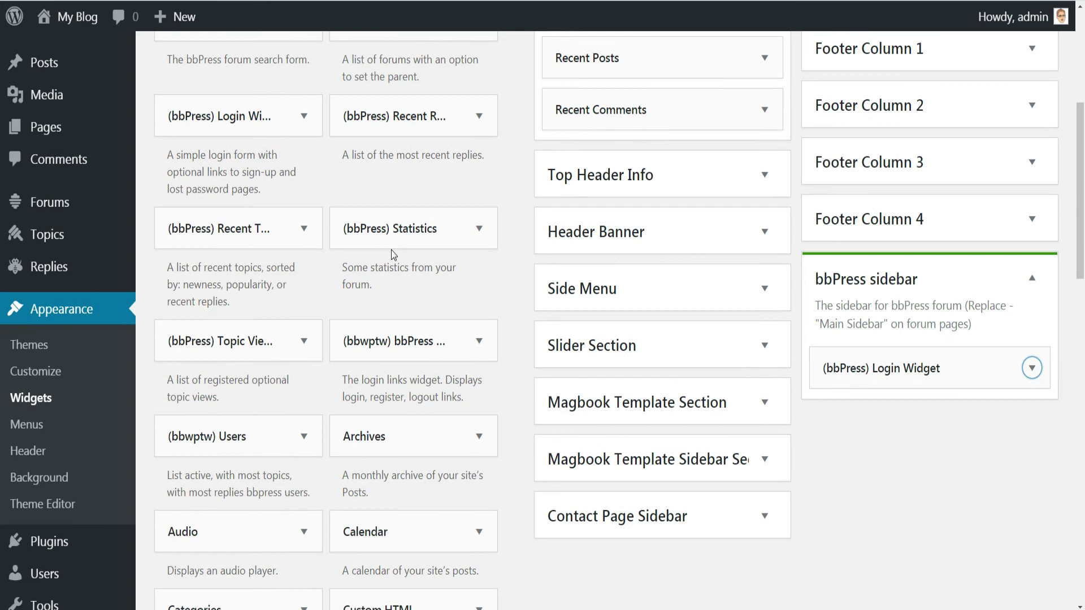
Step: Add the Recent Topics widget to the bbPress sidebar
left_click_drag(247, 226, 901, 417)
scroll(928, 423, "down", 1)
scroll(927, 423, "down", 2)
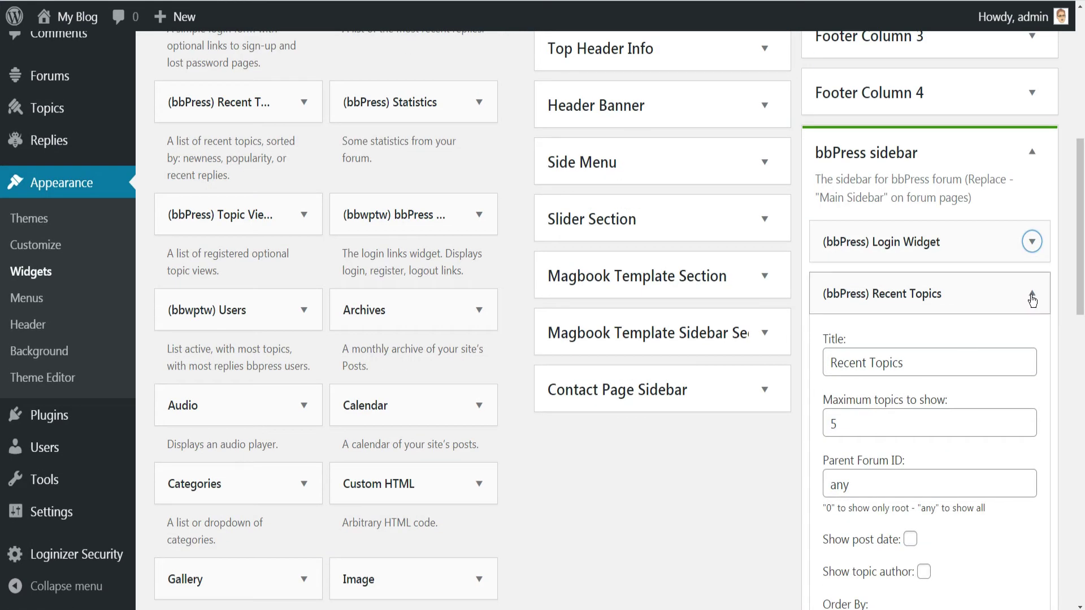
left_click(1033, 295)
scroll(934, 280, "up", 3)
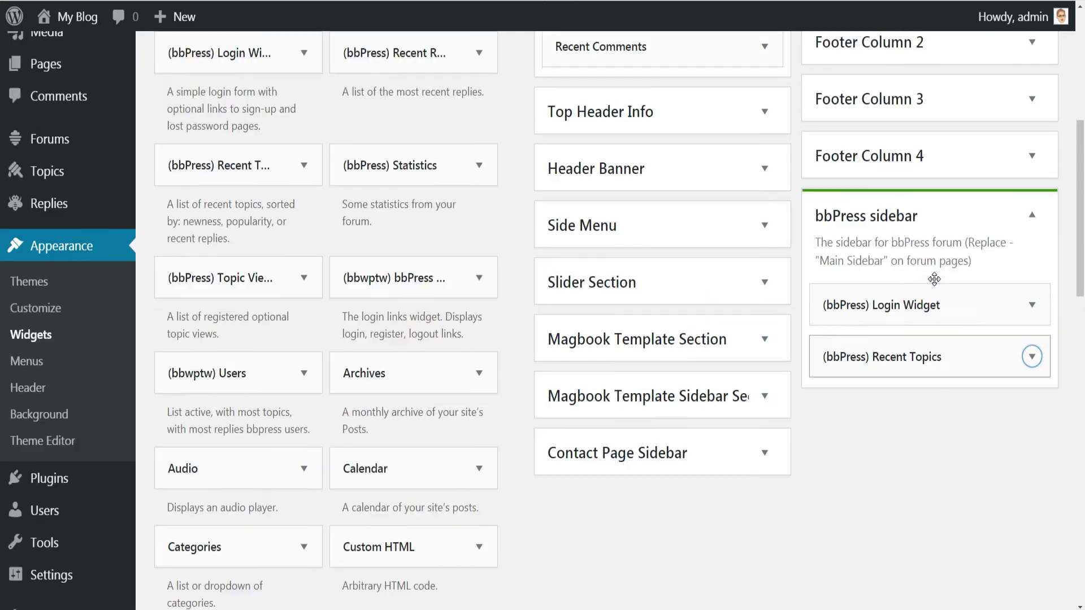
Step: Title the Login Widget 'Member Login' and save it
left_click(861, 264)
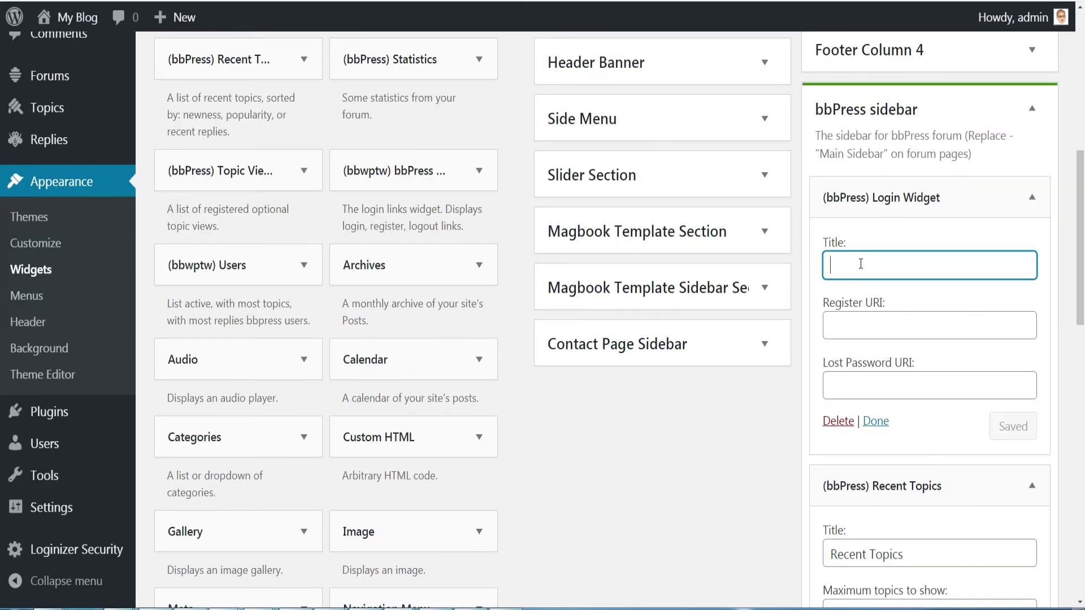
type("Member Login")
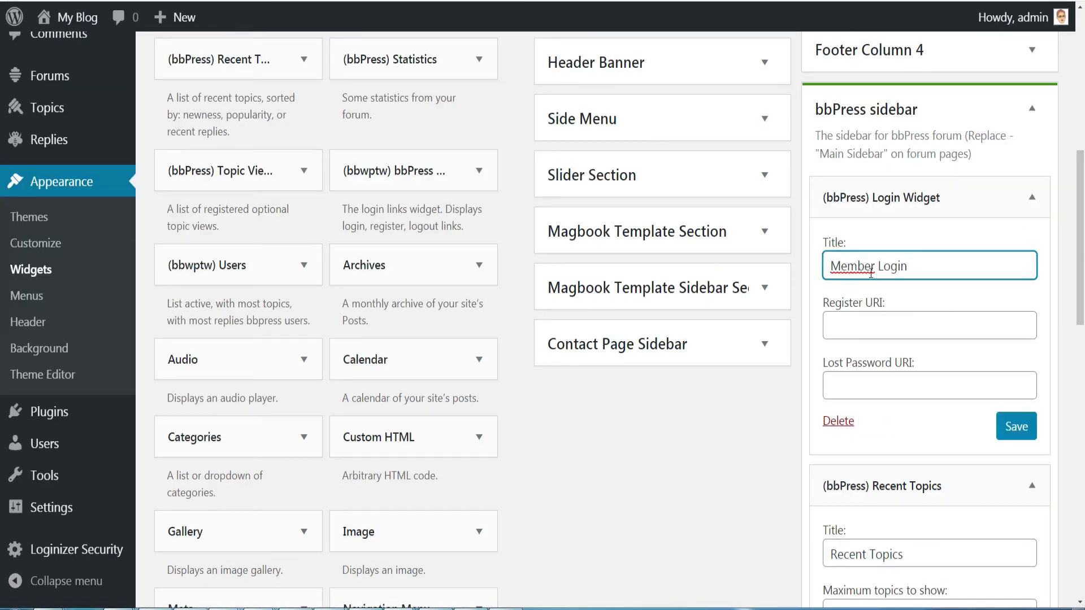
left_click(1028, 444)
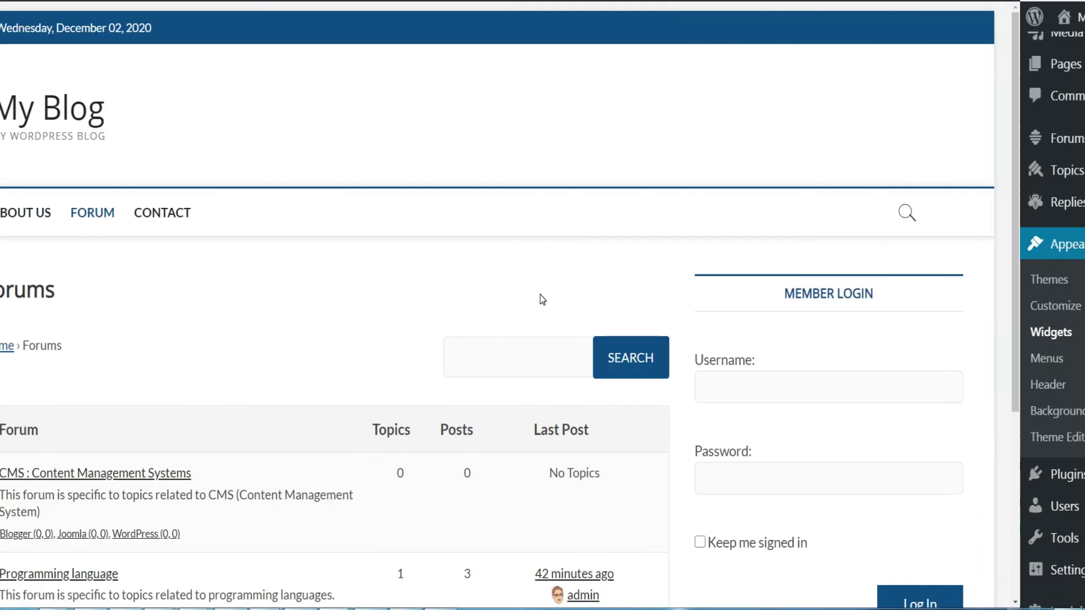
Step: Check the Member Login and Forum Recent Topics widgets on the Forums page, then return to the PHP forum
scroll(543, 299, "down", 1)
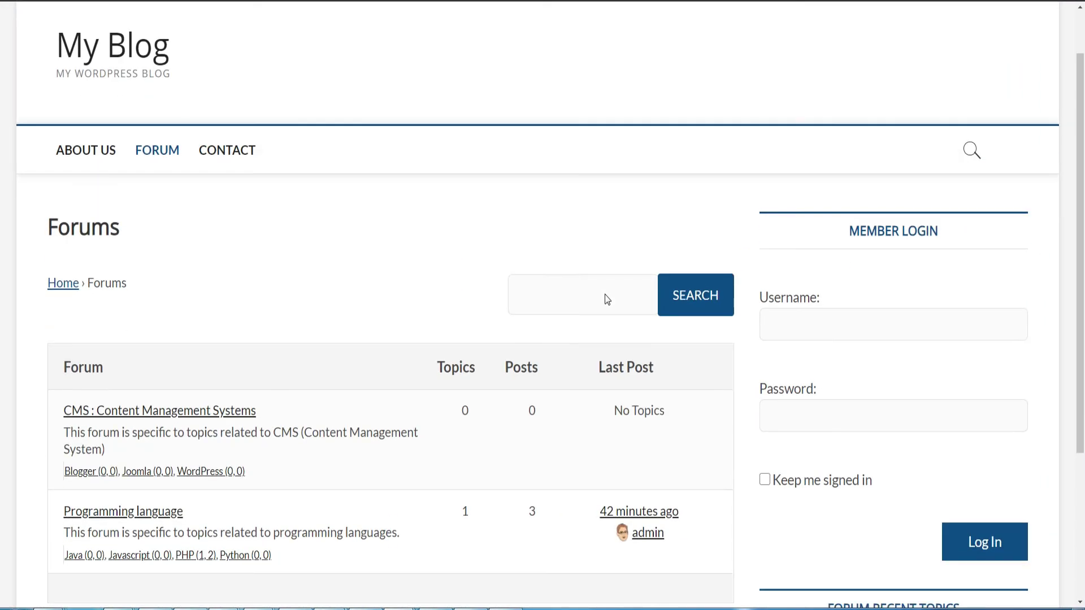
scroll(607, 299, "down", 1)
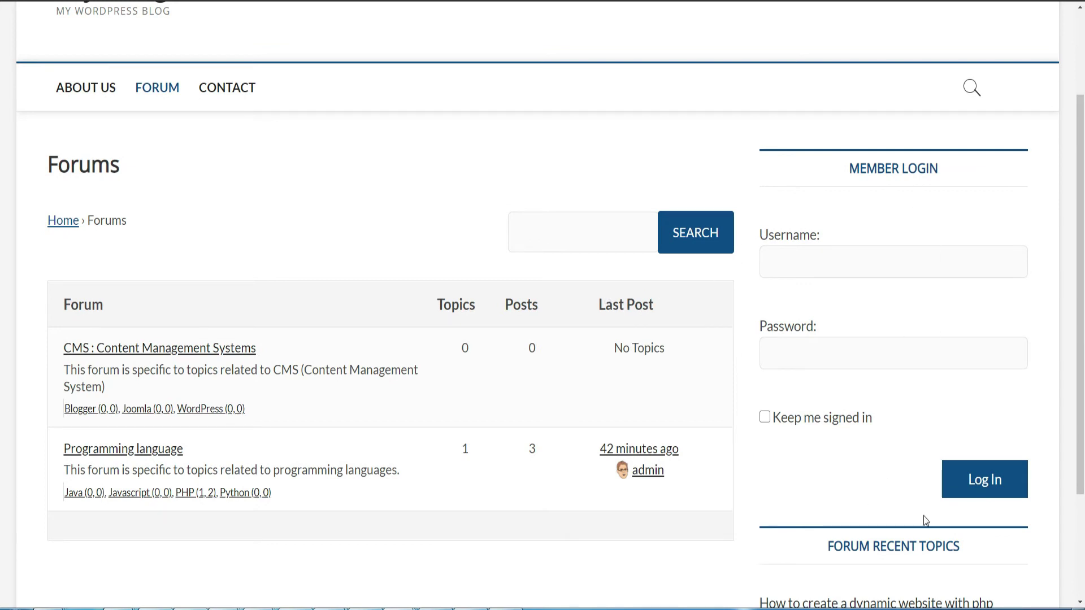
scroll(925, 517, "down", 3)
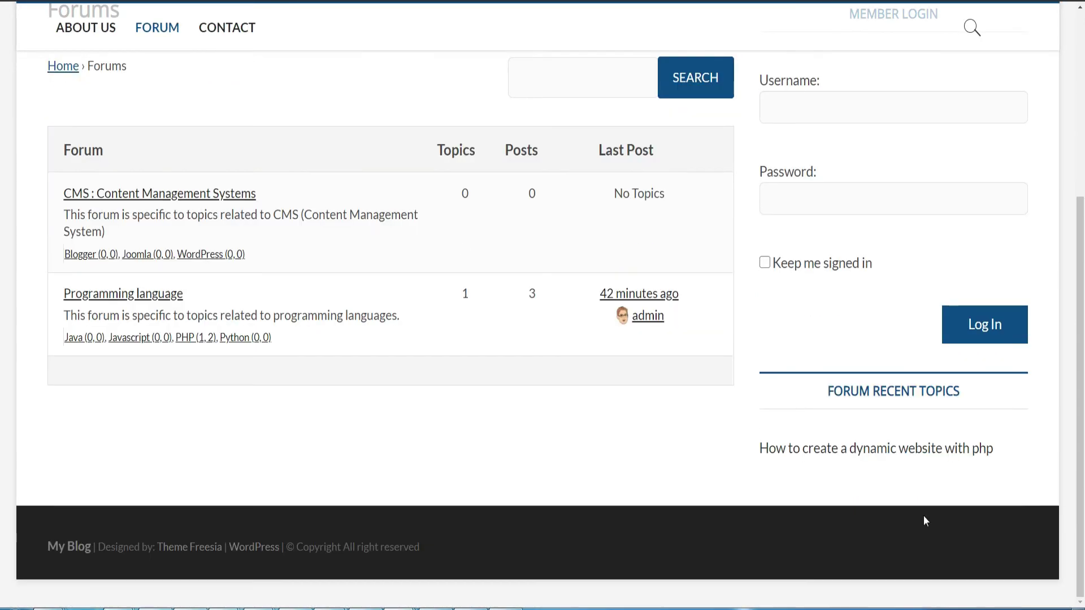
scroll(925, 520, "up", 3)
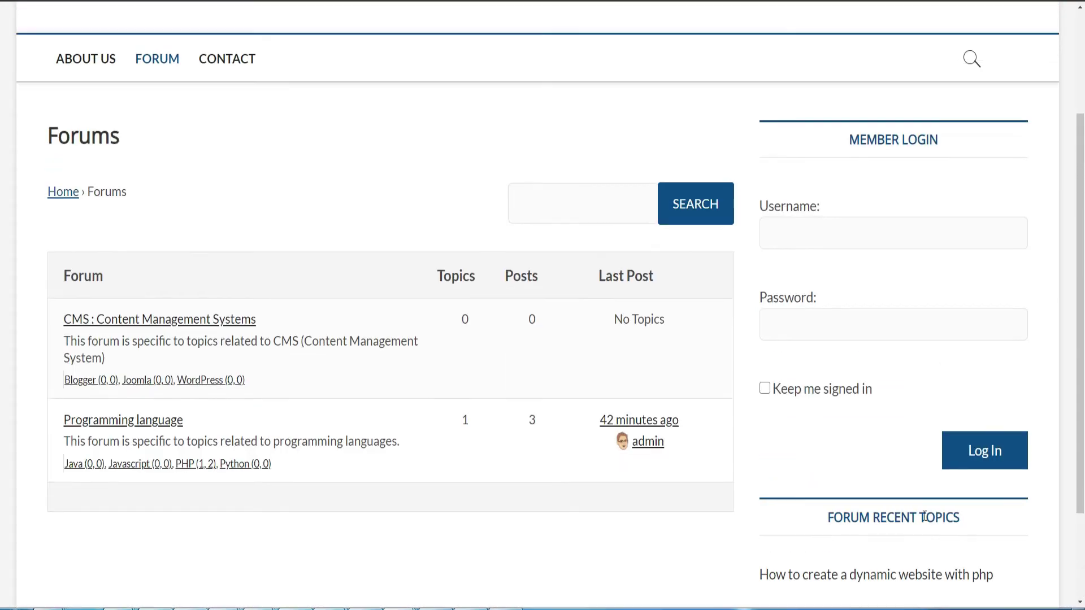
key("alt+Left")
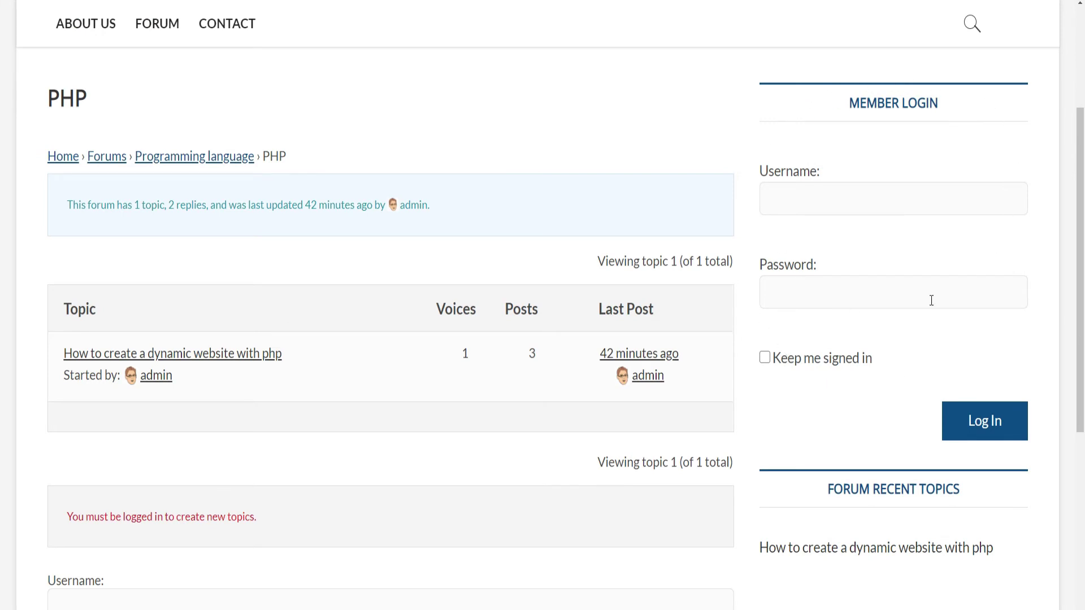
Step: Scroll back to the bbPress sidebar's Member Login widget on the Widgets screen
scroll(869, 505, "down", 1)
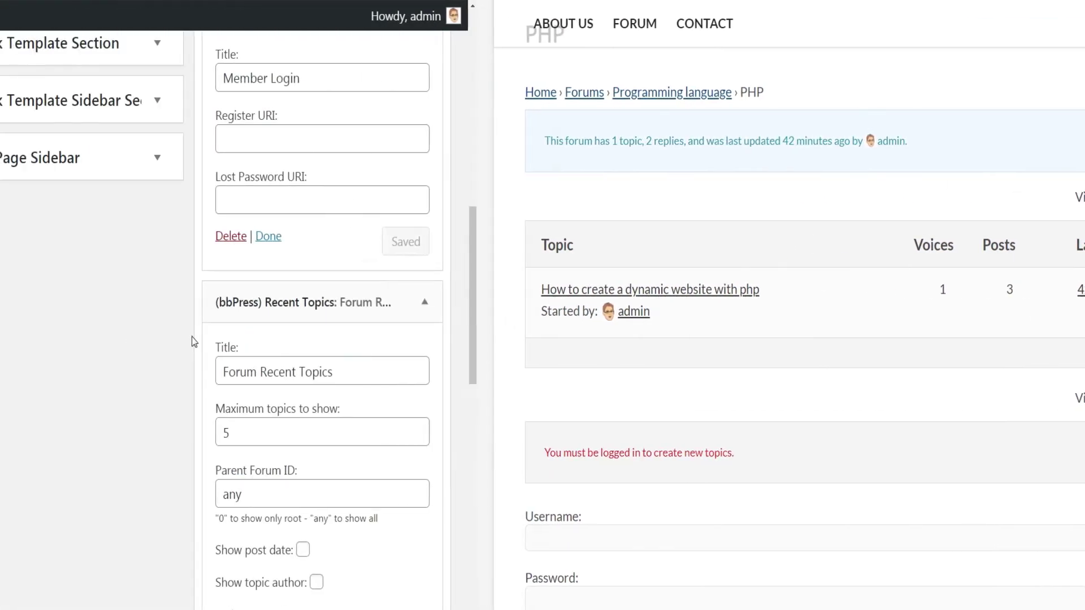
scroll(802, 342, "up", 1)
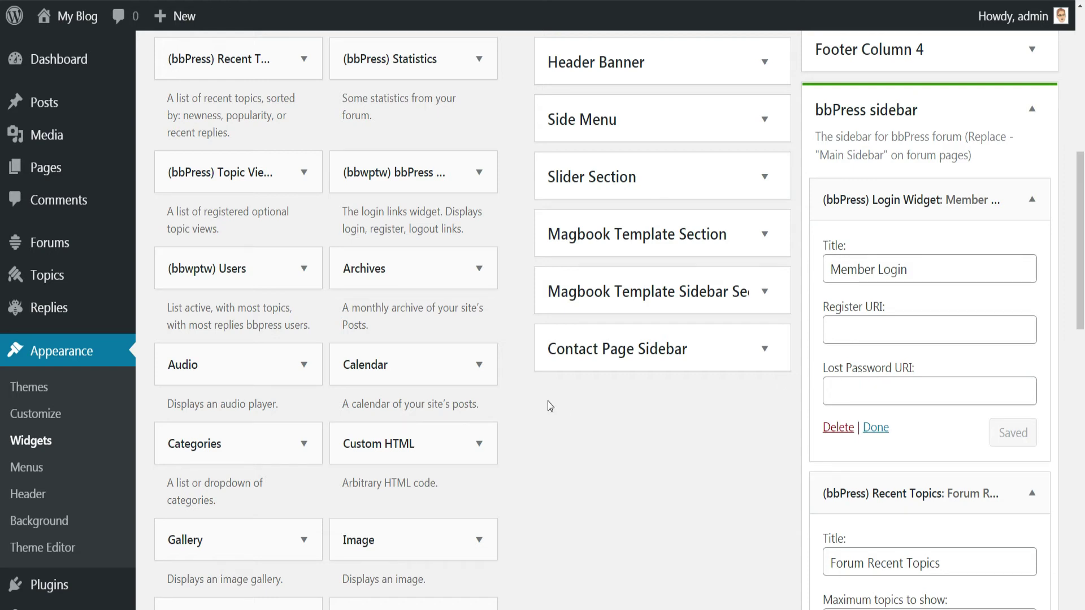
mouse_move(59, 170)
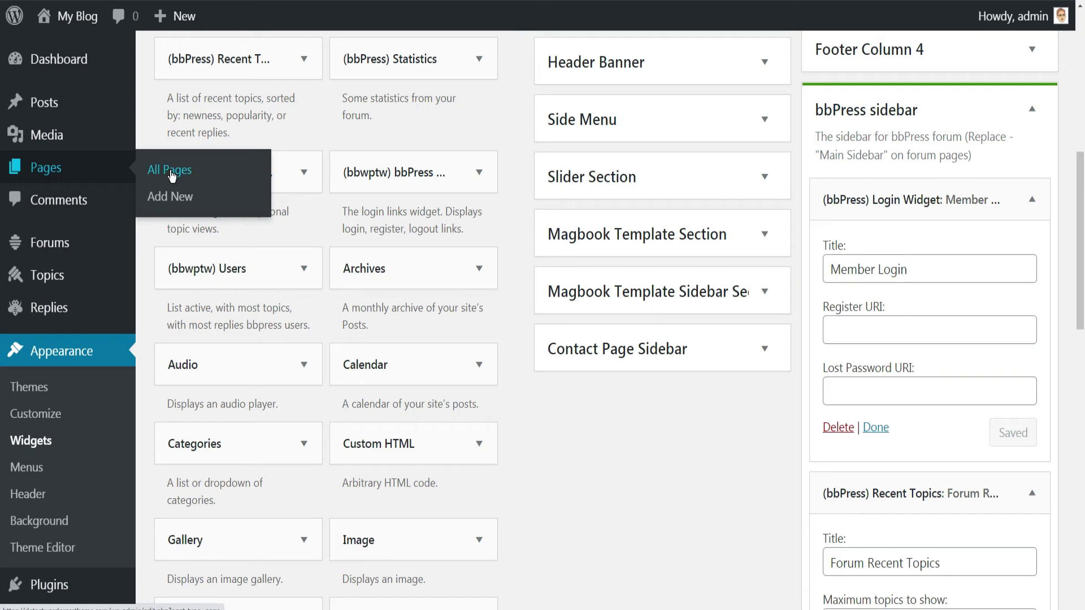
Step: Publish a new page titled 'Register' and select its page address
left_click(180, 202)
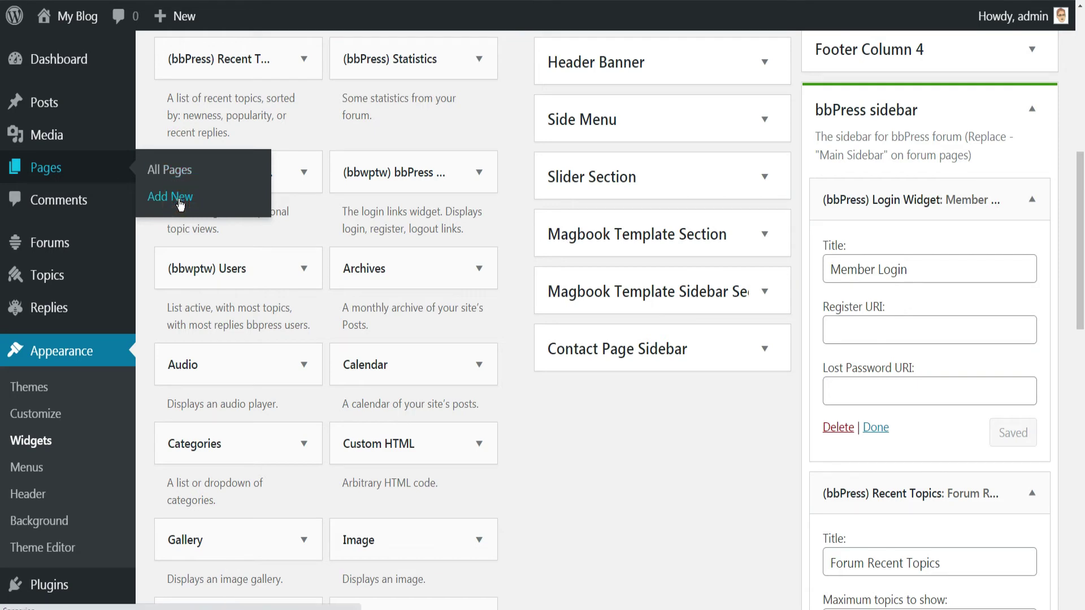
type("Re")
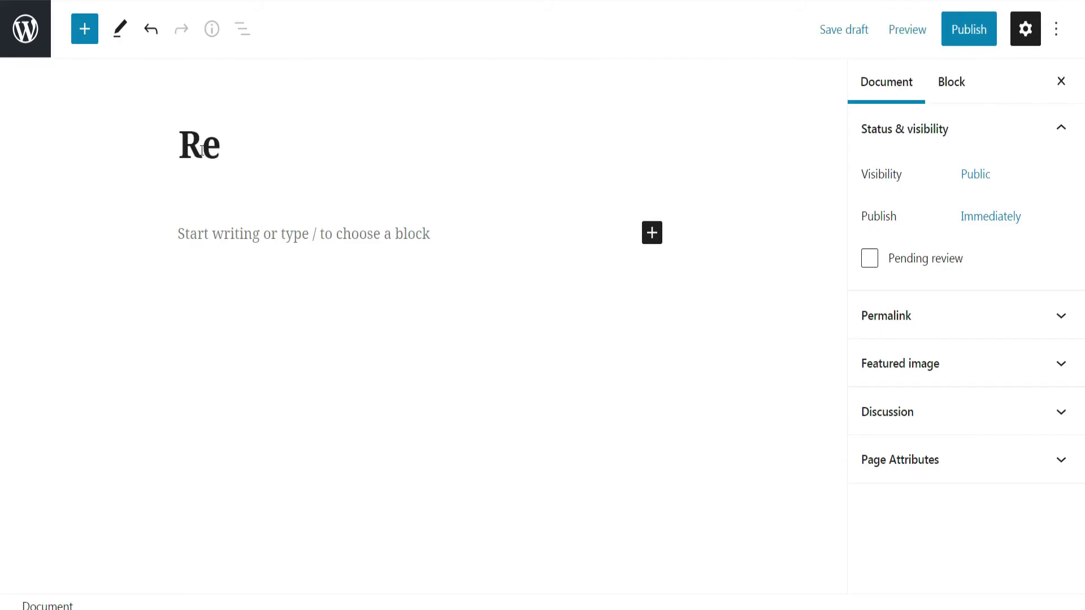
type("gister")
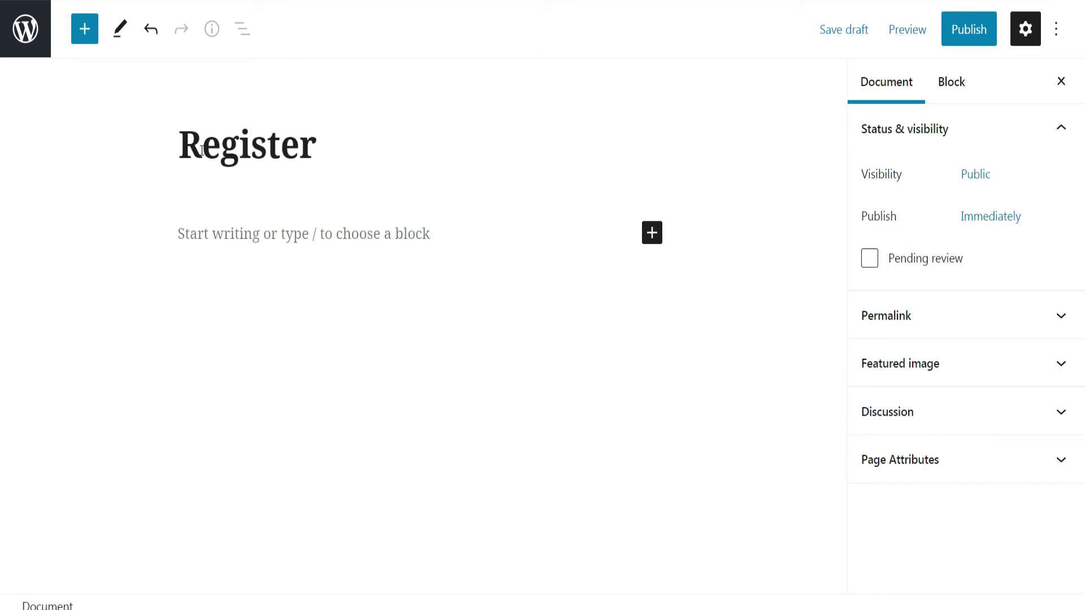
left_click(968, 33)
left_click(928, 35)
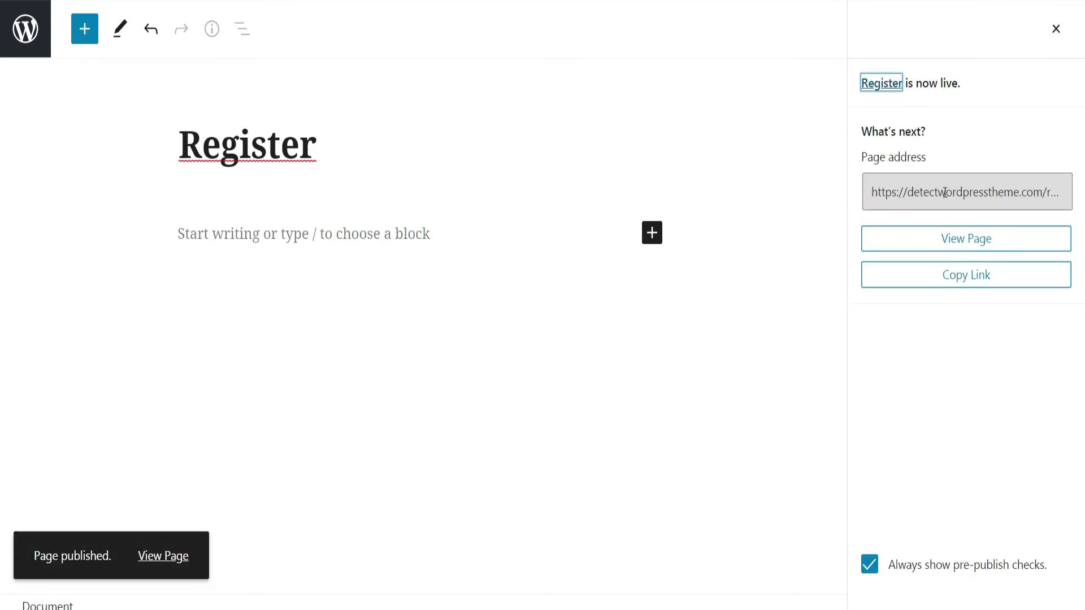
left_click(945, 192)
key("ctrl+c")
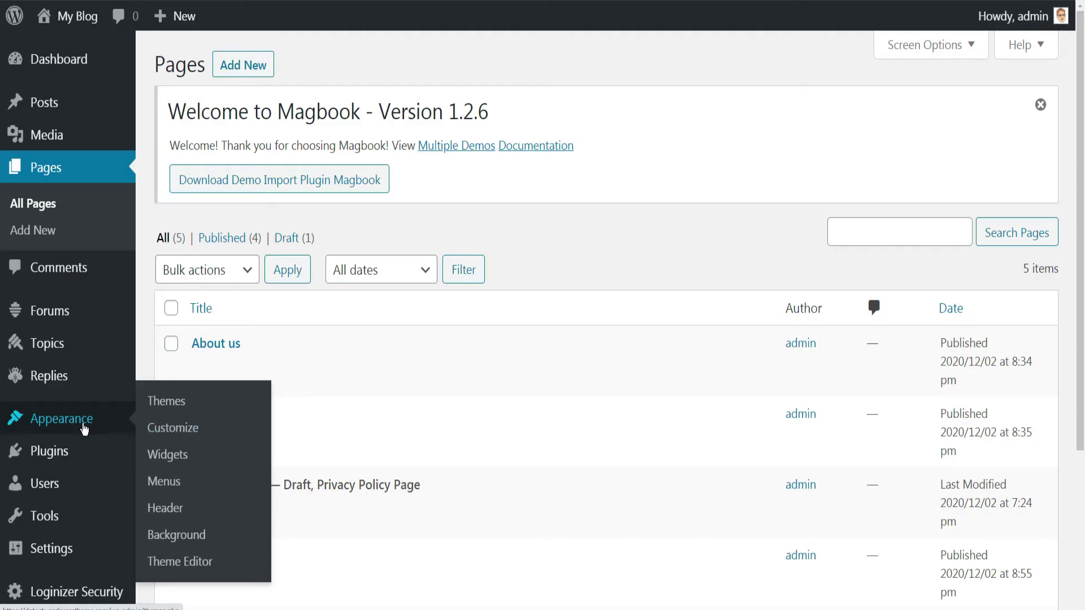
Step: Paste the Register page URL into the Member Login widget's Register URI and save
left_click(169, 457)
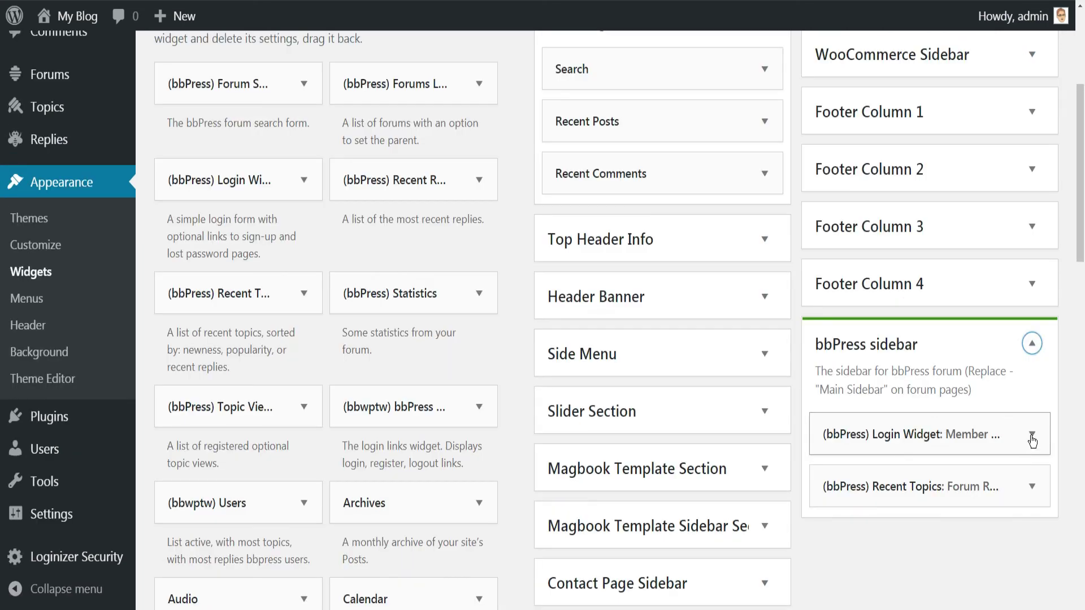
left_click(1033, 498)
scroll(906, 403, "down", 5)
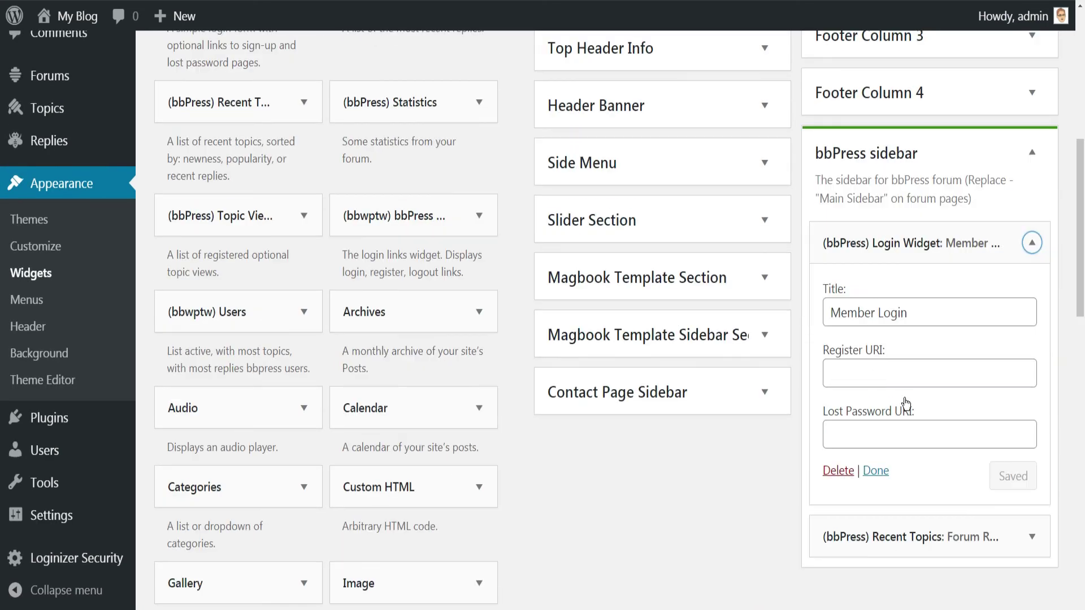
left_click(841, 364)
key("ctrl+v")
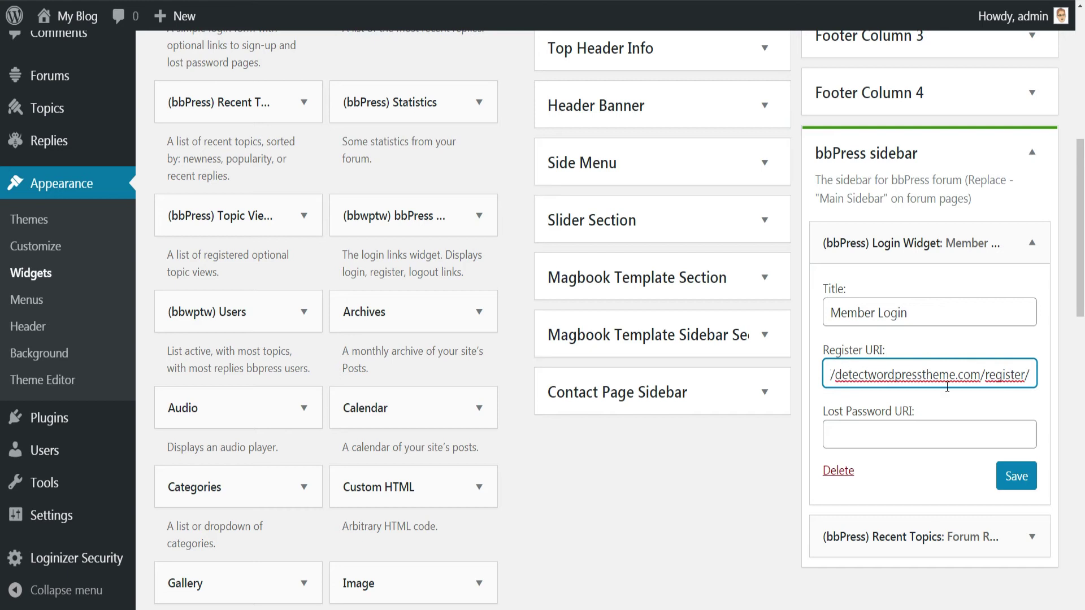
left_click(1014, 476)
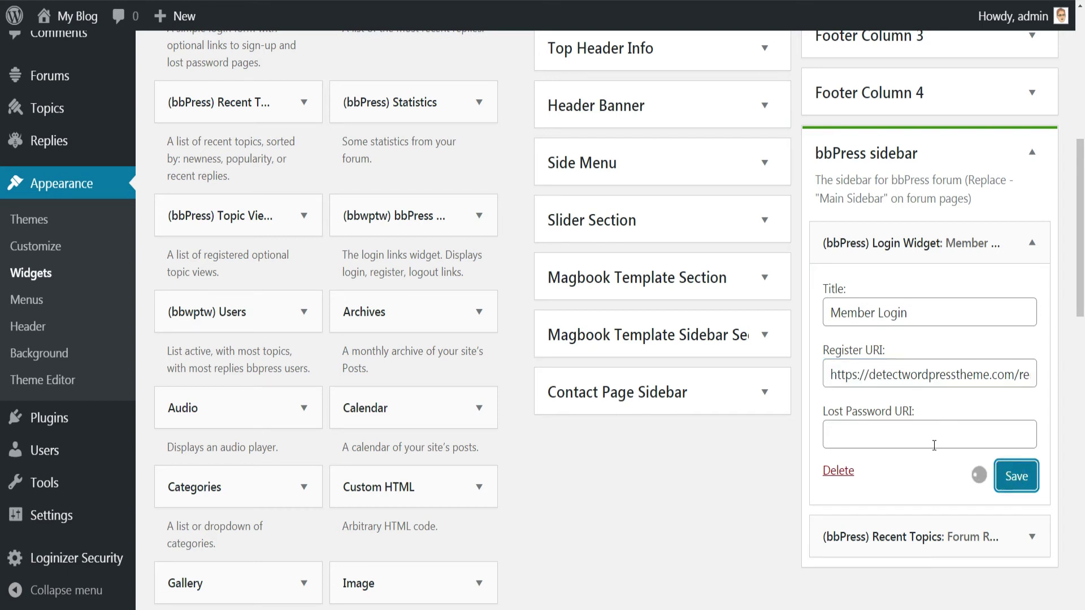
Step: Publish a Reset Password page and save it as the widget's Lost Password link
scroll(226, 215, "up", 5)
mouse_move(68, 167)
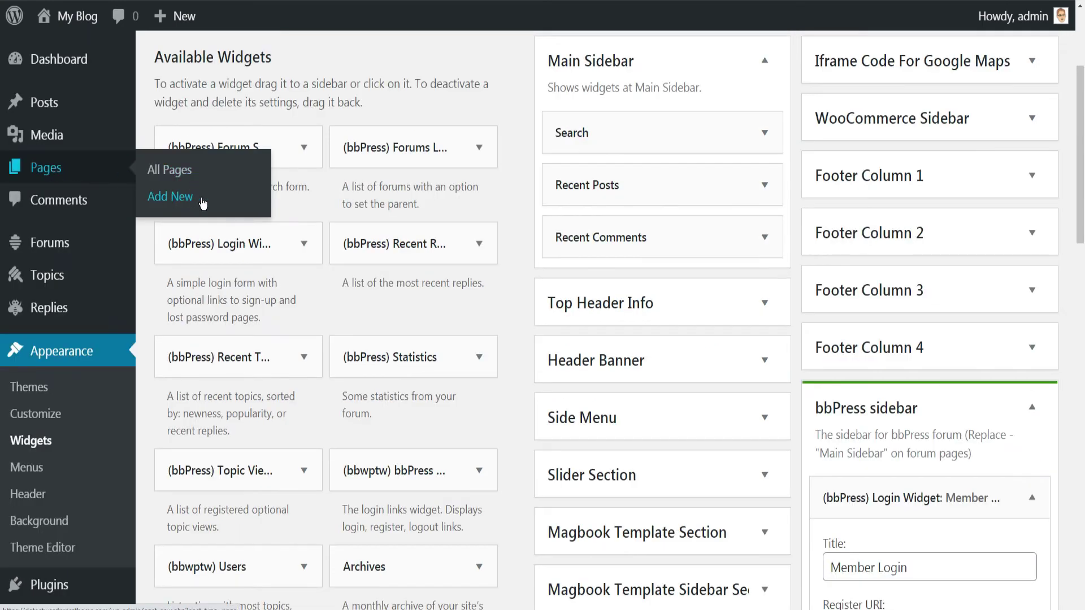
left_click(170, 196)
type("or")
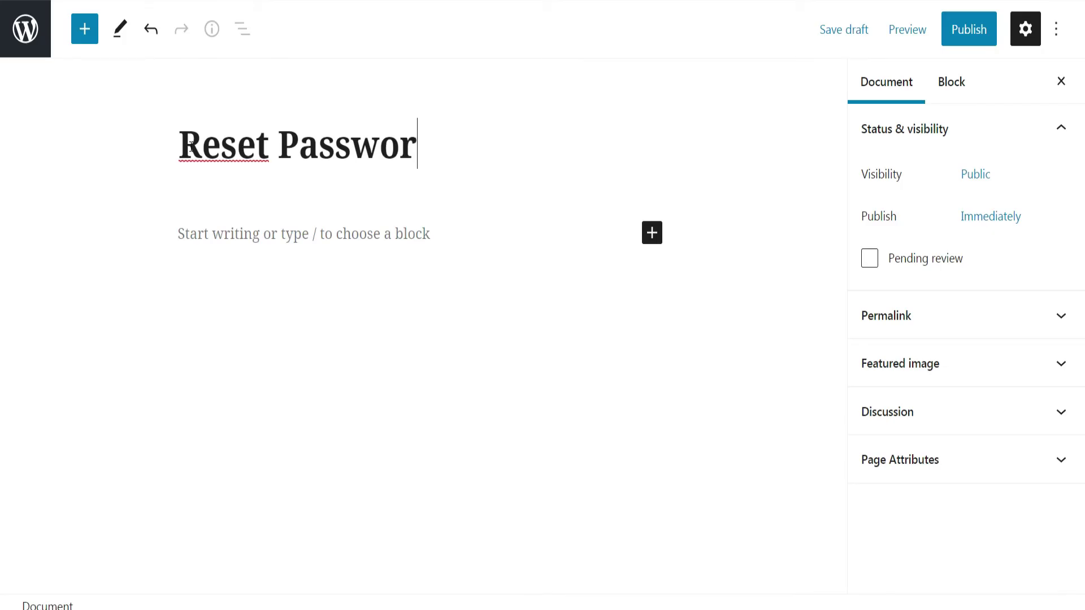
type("d")
left_click(969, 30)
left_click(934, 31)
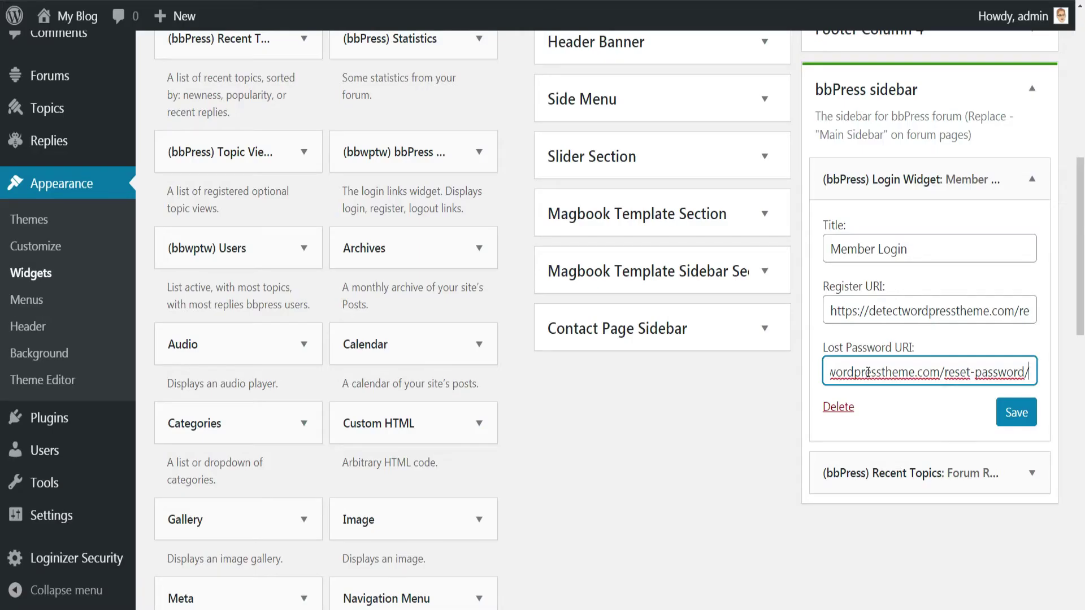
left_click(1015, 412)
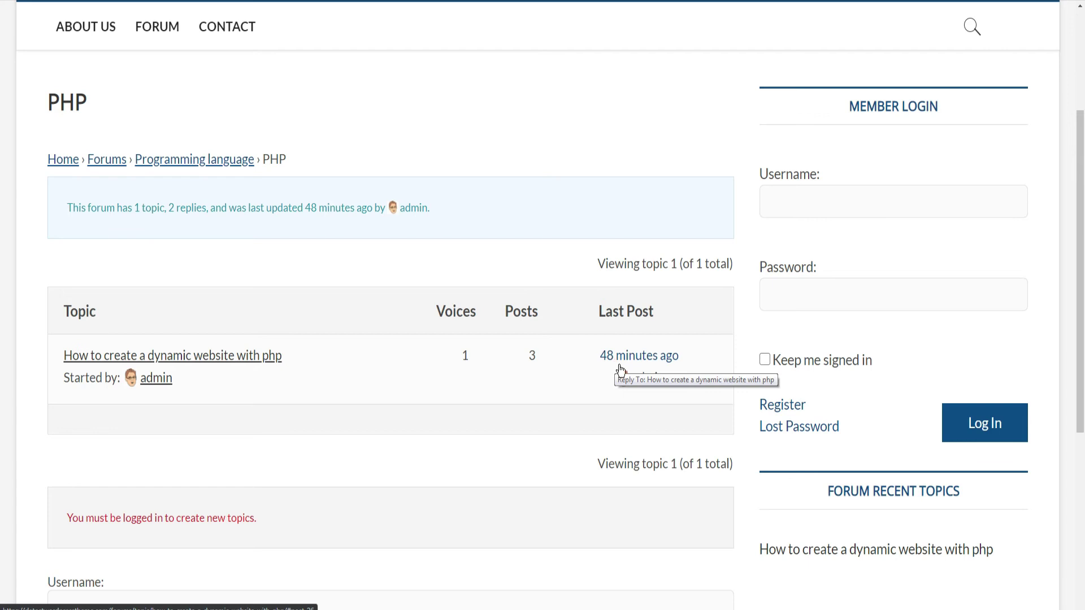
Step: Test the live sidebar's Register and Lost Password links
left_click(782, 405)
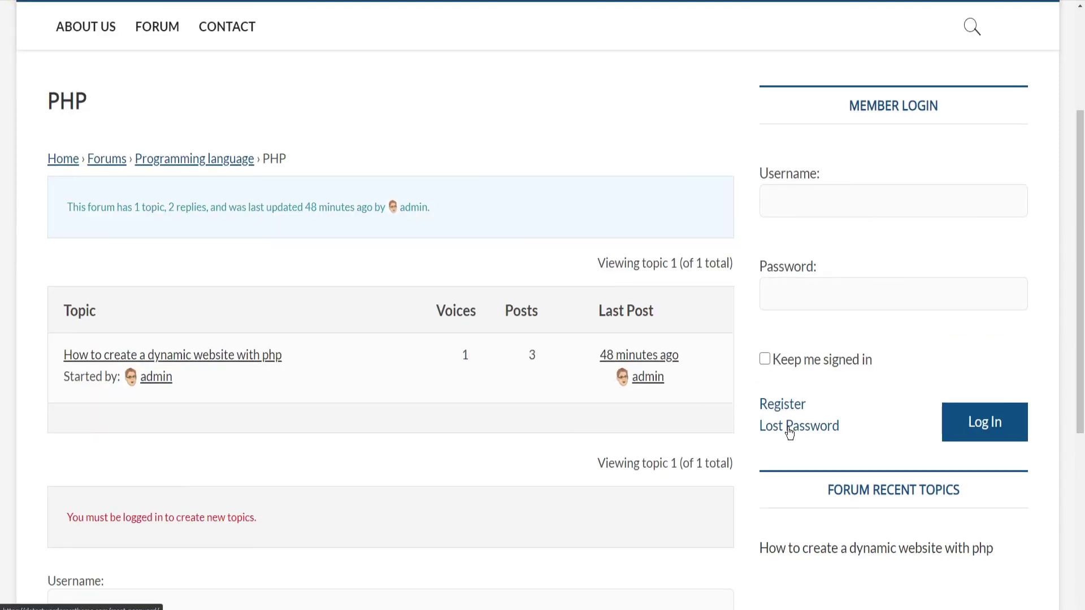
left_click(763, 427)
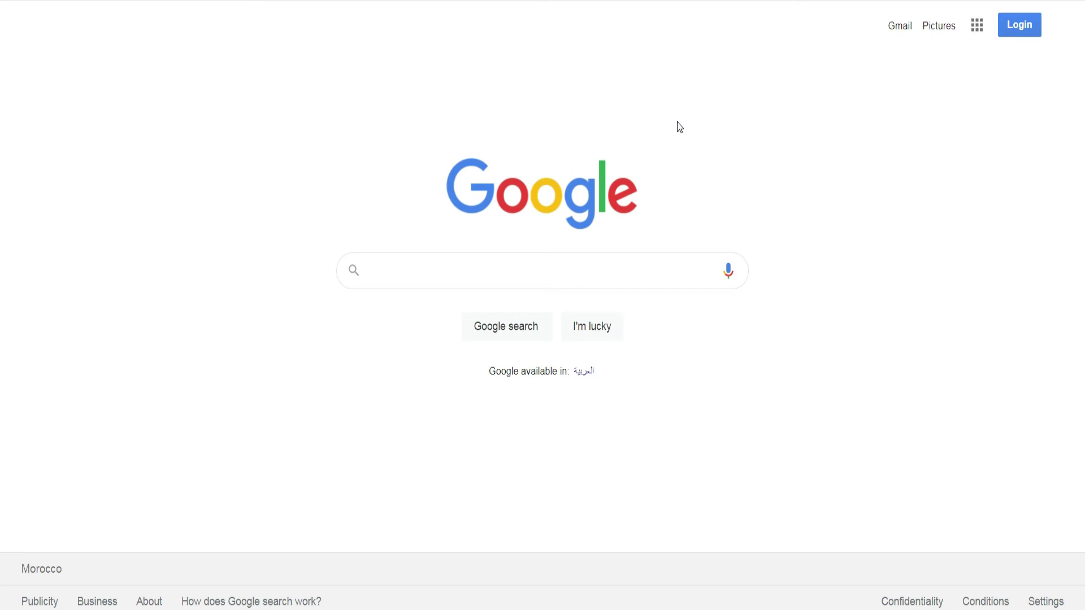
Step: Search Google for 'bbpress shortcode' and select the three Account shortcodes on the bbPress Codex Shortcodes page
left_click(401, 272)
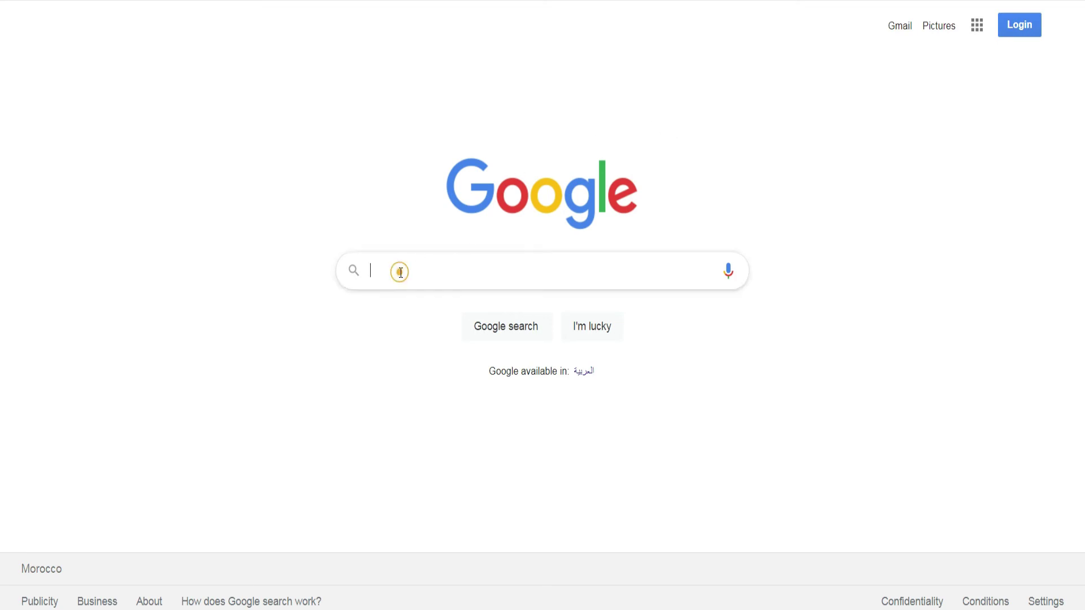
type("bbpress")
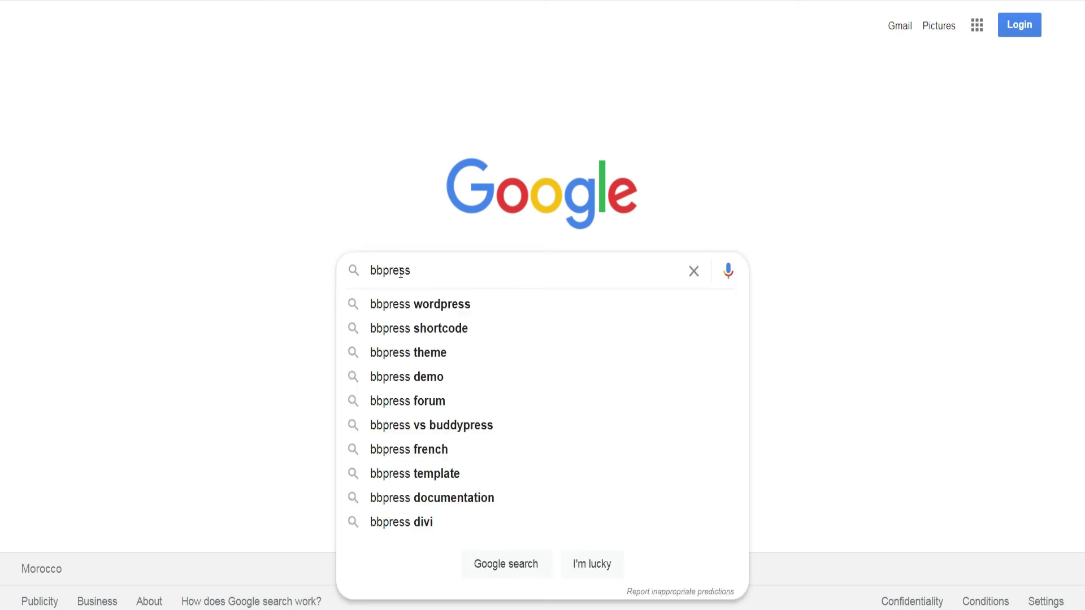
left_click(453, 330)
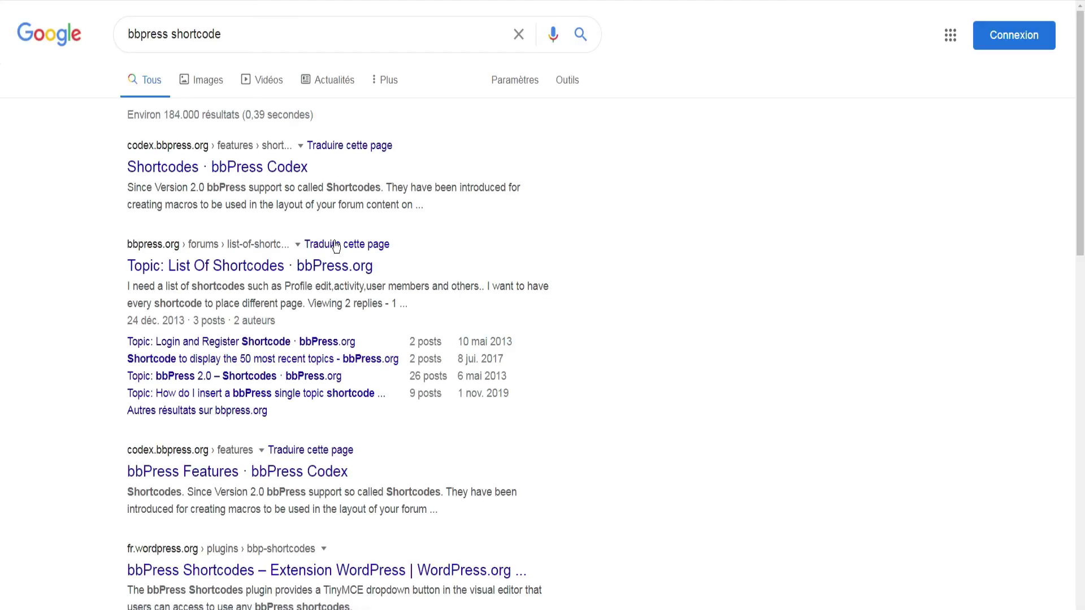
left_click(164, 172)
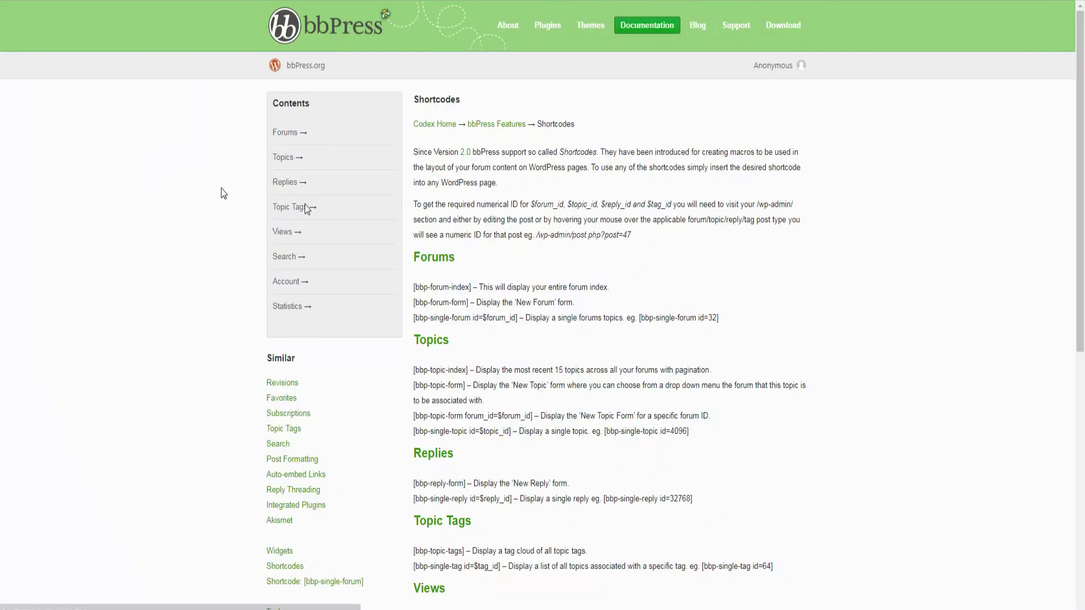
scroll(562, 372, "down", 3)
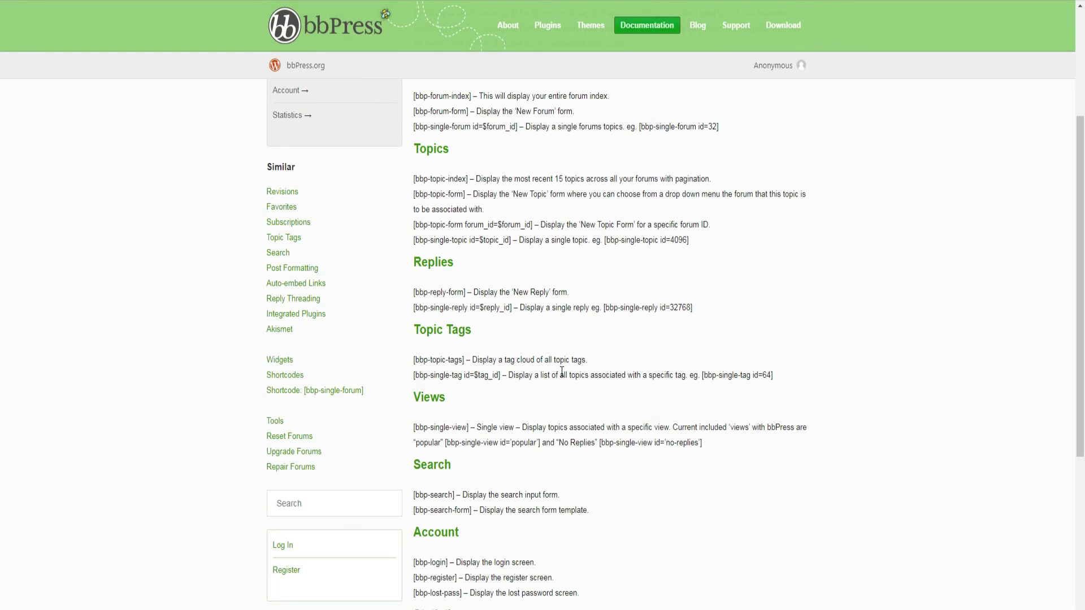
scroll(562, 372, "down", 2)
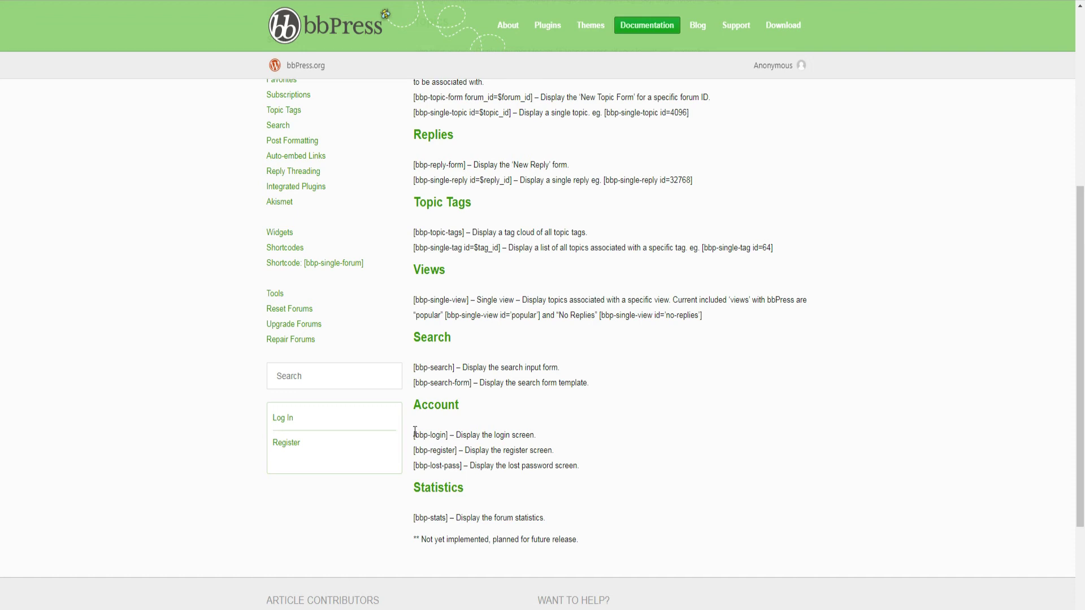
left_click_drag(415, 433, 584, 470)
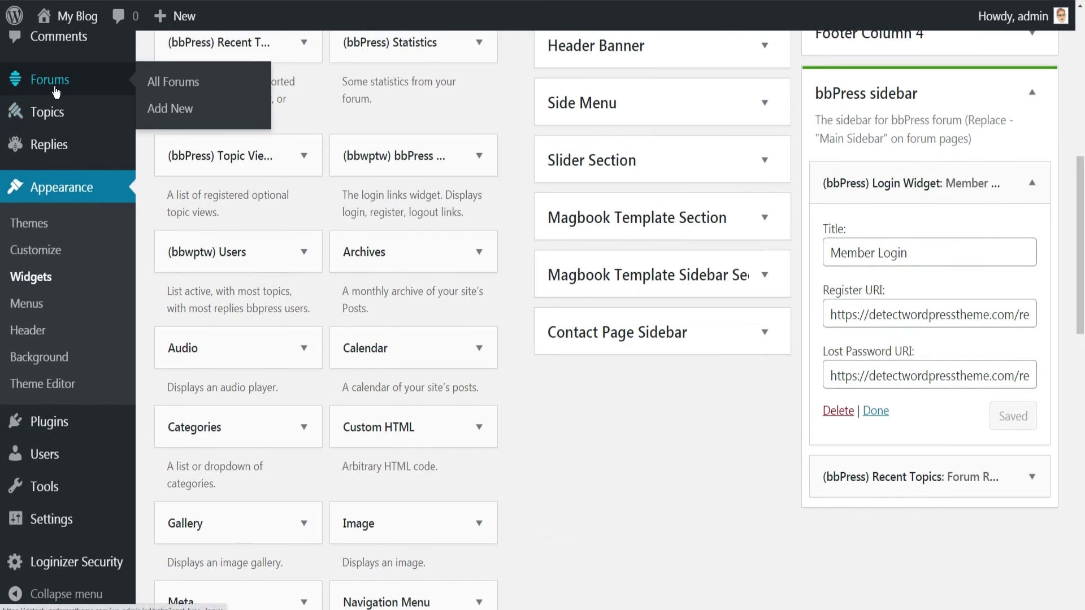
Step: Trim the Reset Password page to just the [bbp-lost-pass] shortcode and update it
scroll(54, 92, "up", 2)
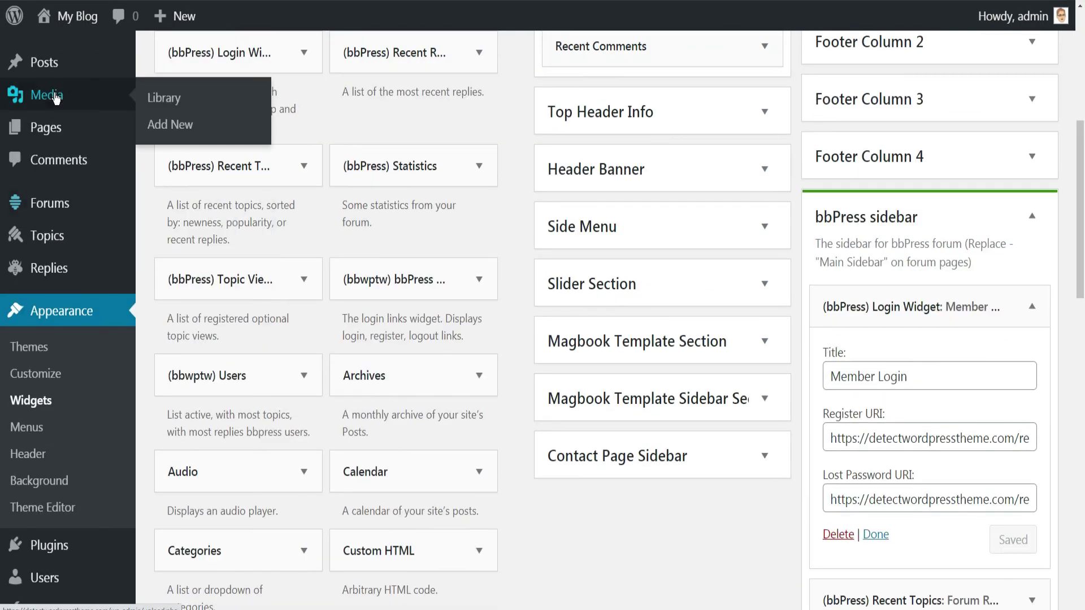
left_click(49, 134)
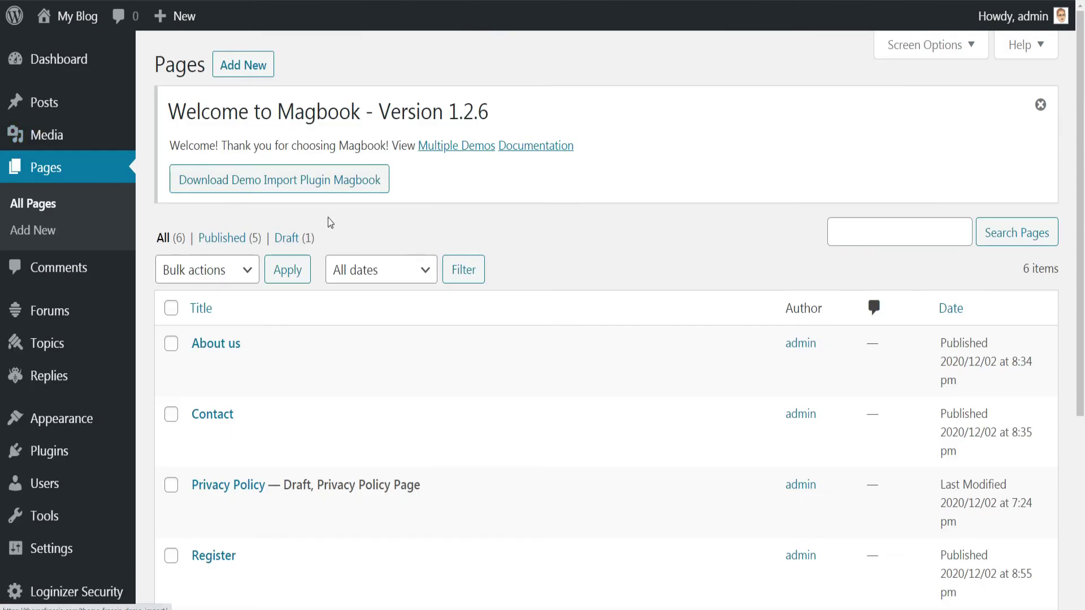
scroll(329, 223, "down", 1)
scroll(329, 222, "down", 2)
left_click(248, 435)
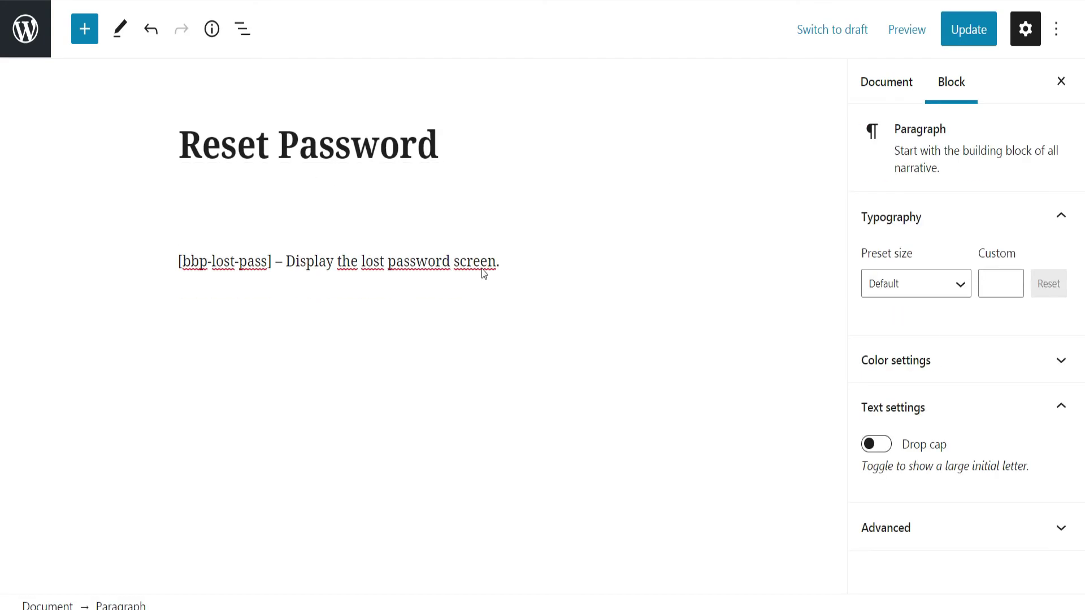
left_click_drag(277, 260, 505, 261)
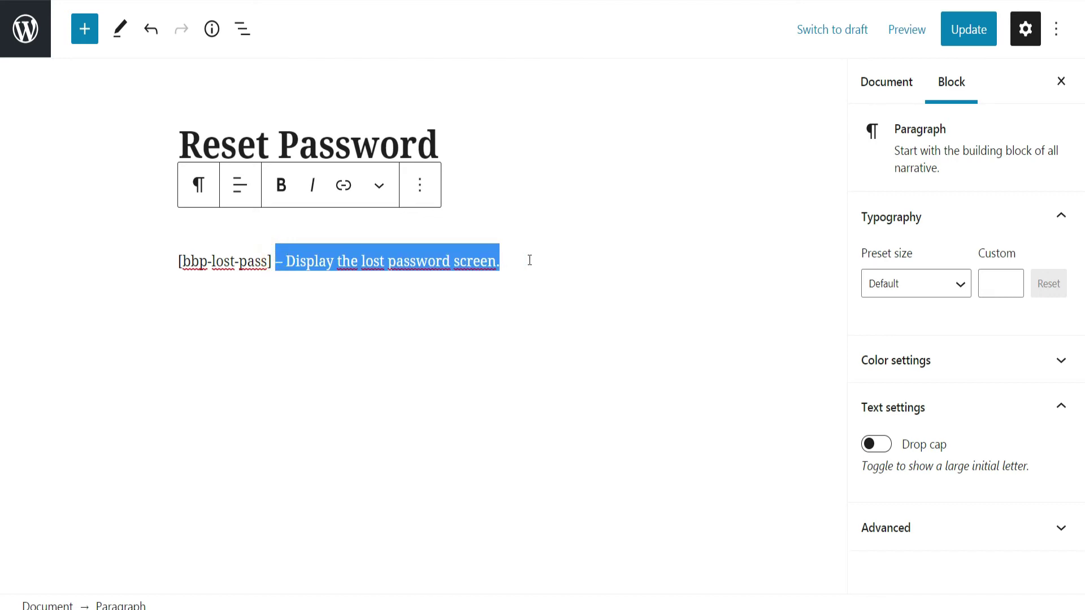
key("BackSpace")
left_click(975, 31)
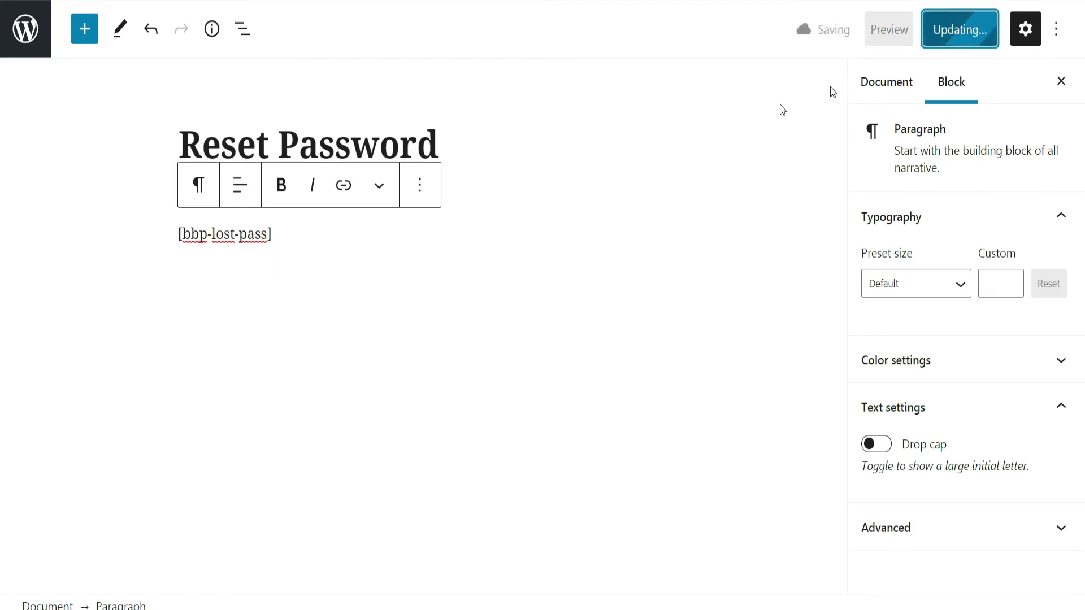
left_click(23, 31)
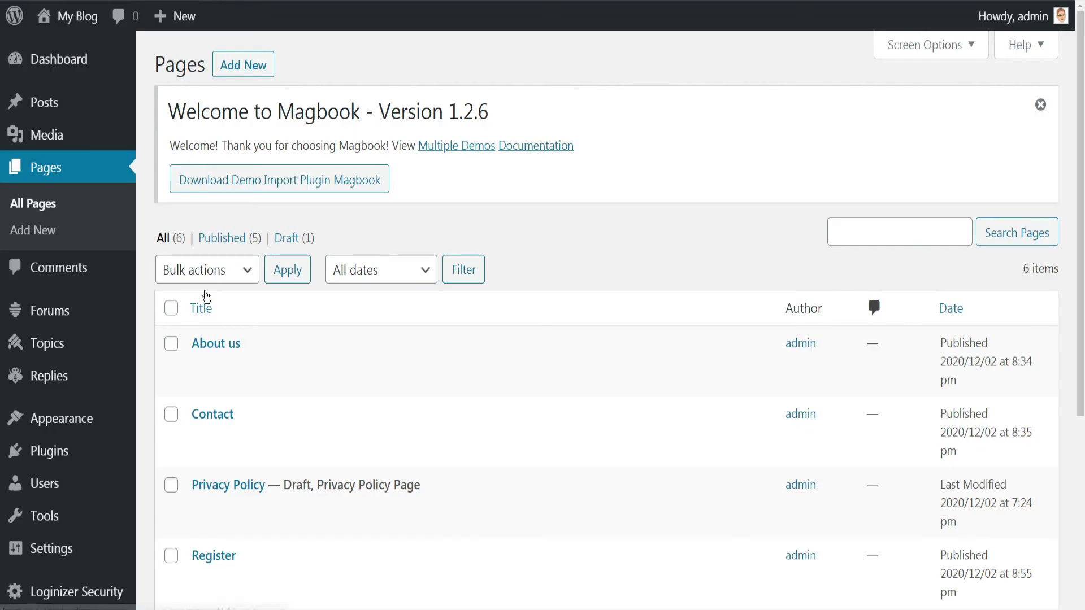
Step: Update the Register page with its [bbp-register] shortcode and return to the Pages list
scroll(225, 332, "down", 3)
left_click(216, 364)
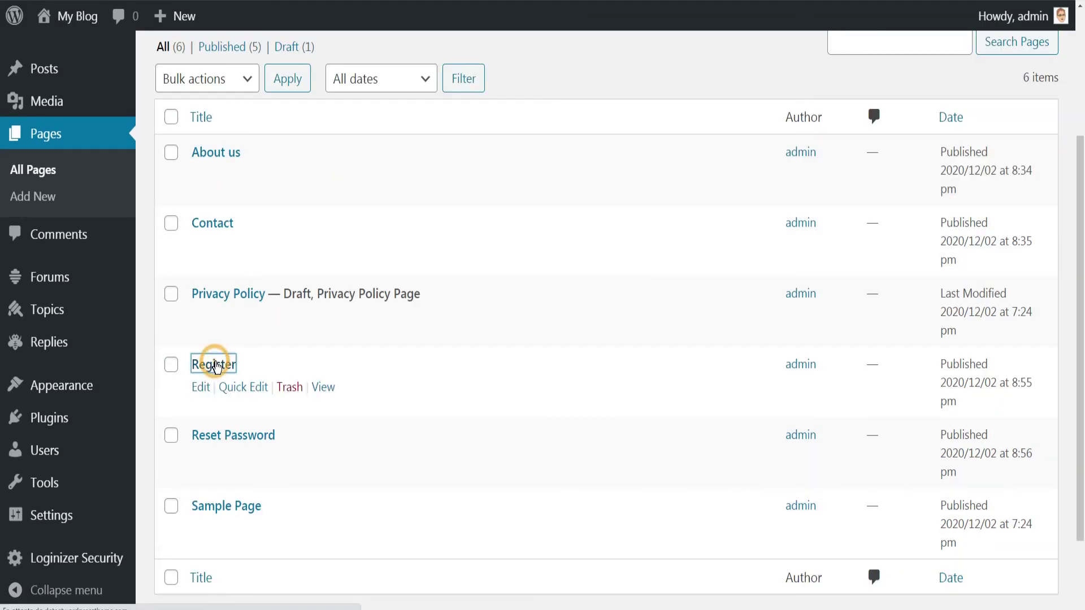
left_click(181, 258)
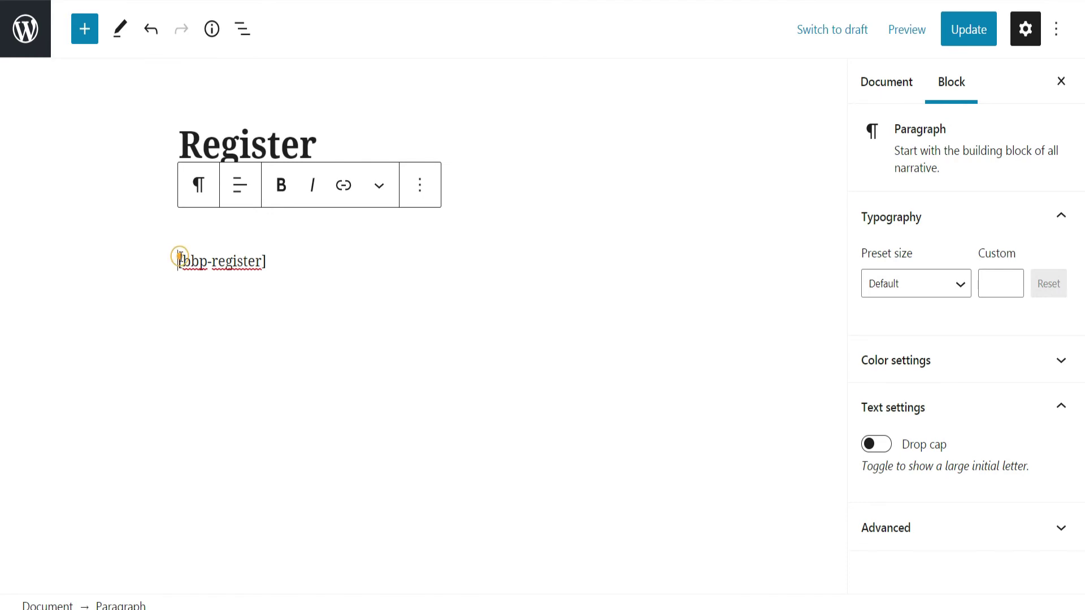
left_click(969, 32)
left_click(21, 35)
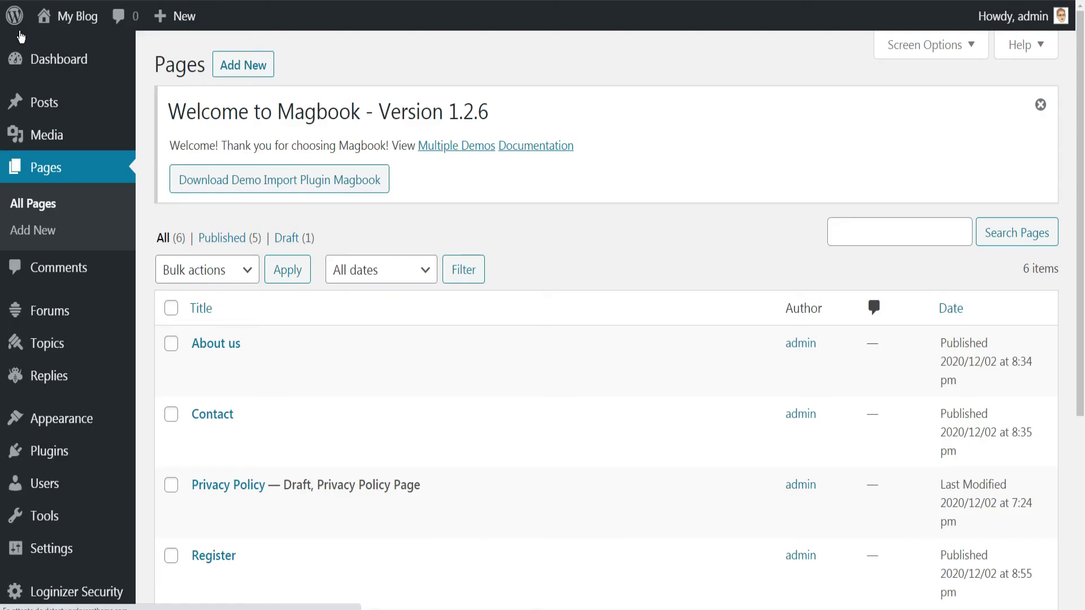
scroll(110, 496, "down", 3)
mouse_move(72, 515)
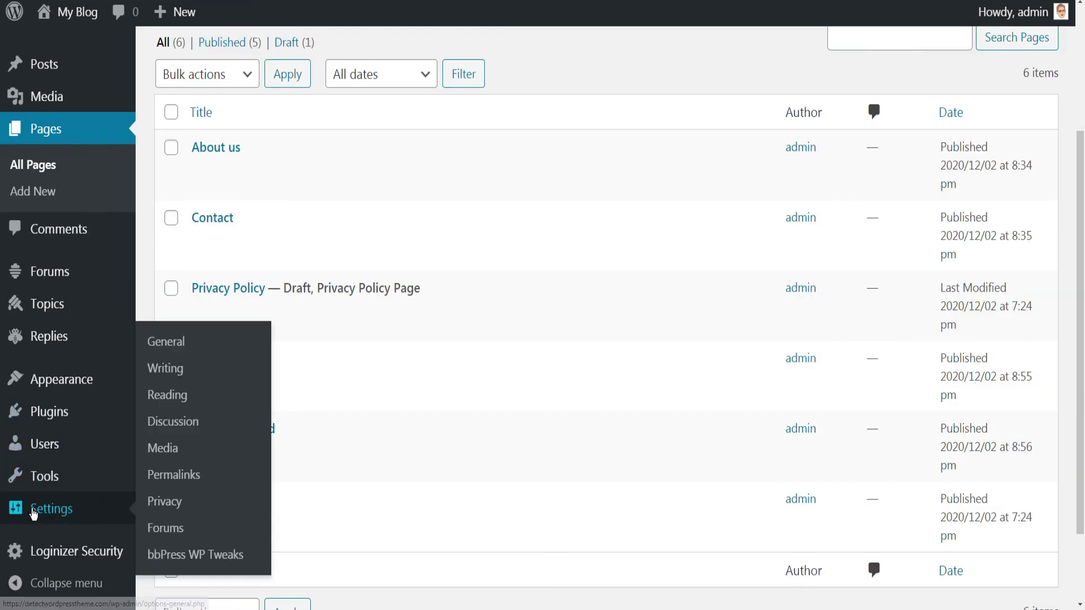
Step: Tick 'Anyone can register' under Membership in General Settings and save the changes
left_click(179, 343)
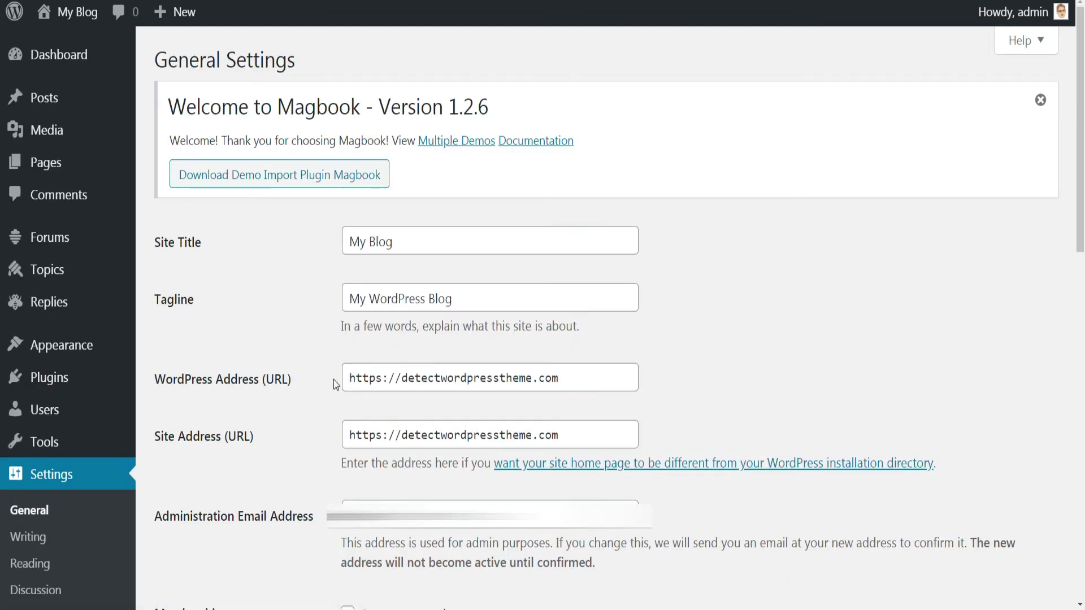
scroll(332, 381, "down", 8)
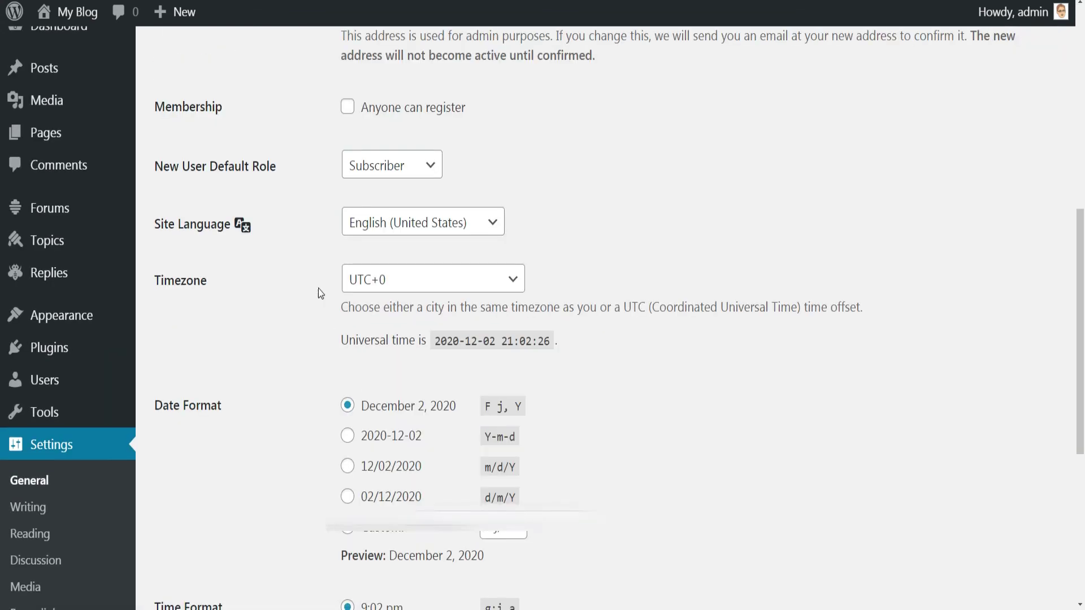
left_click(348, 108)
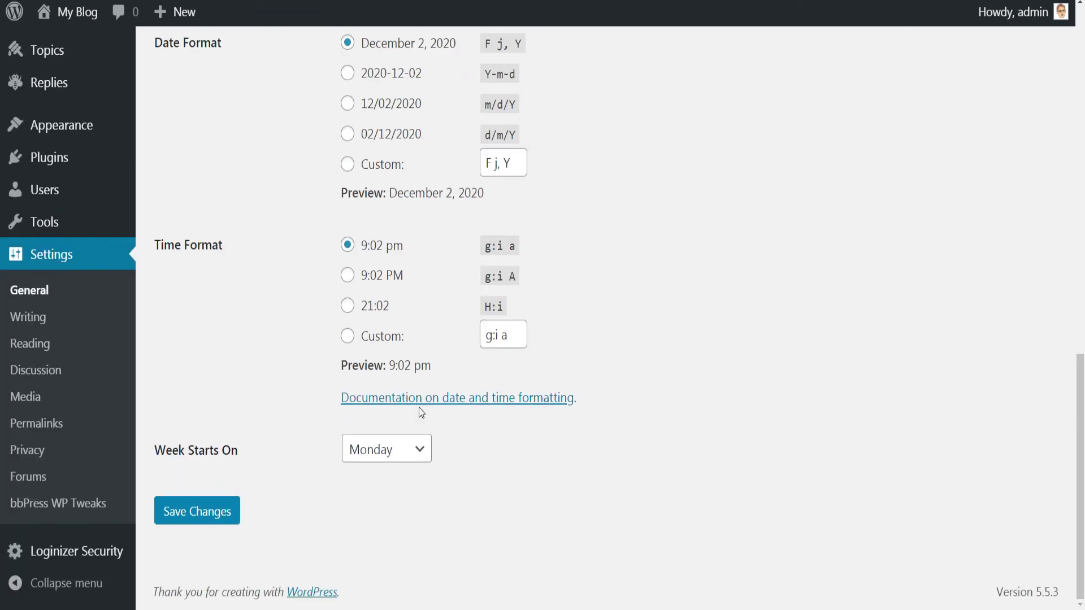
left_click(223, 514)
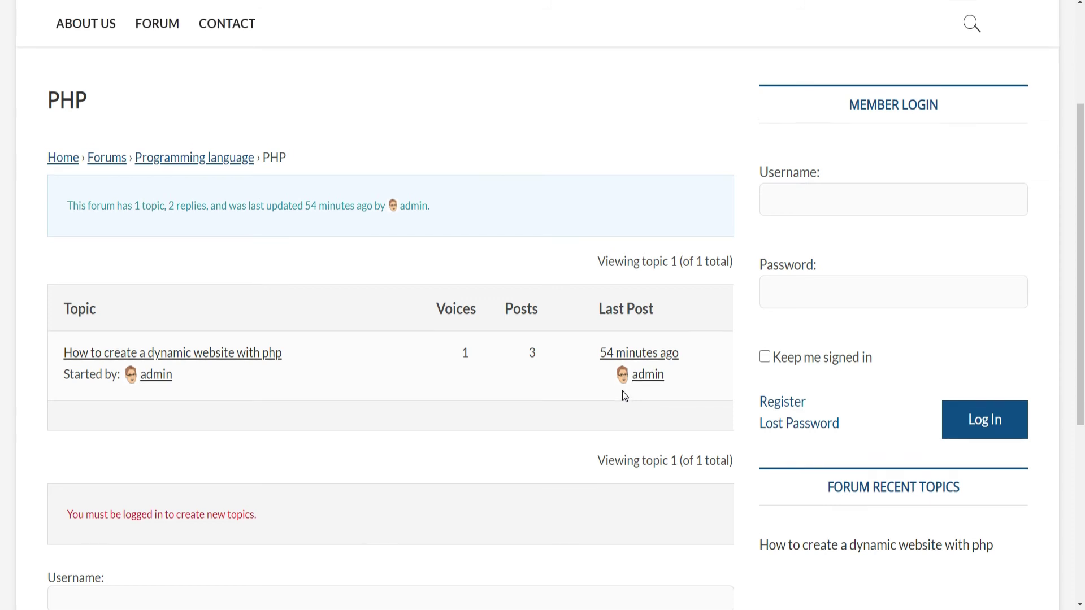
Step: Open the front-end Register page, check the Lost Password page, then return to Register
scroll(622, 391, "up", 3)
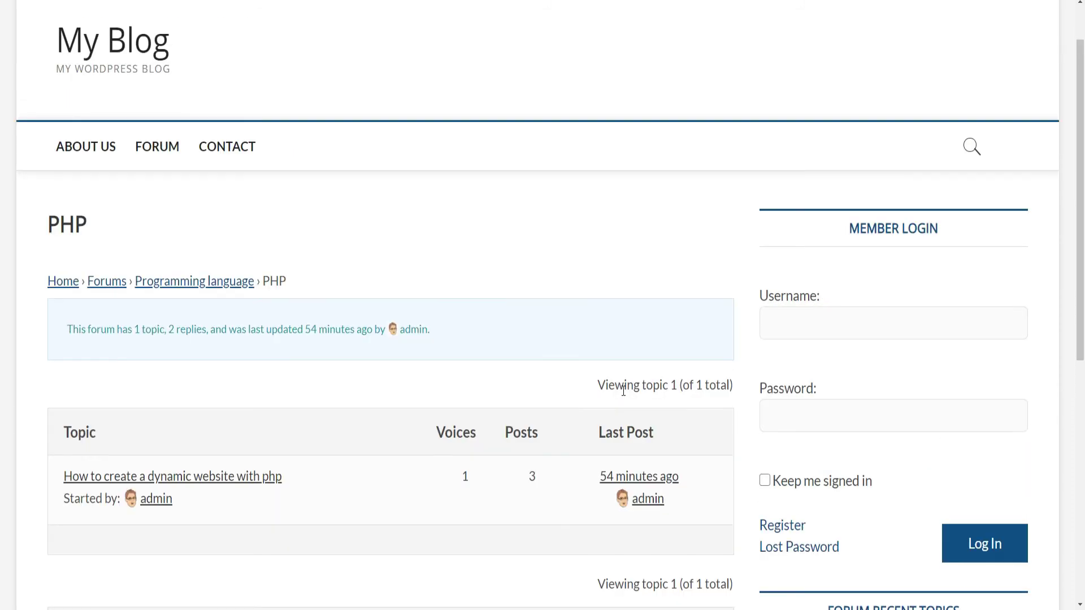
left_click(789, 535)
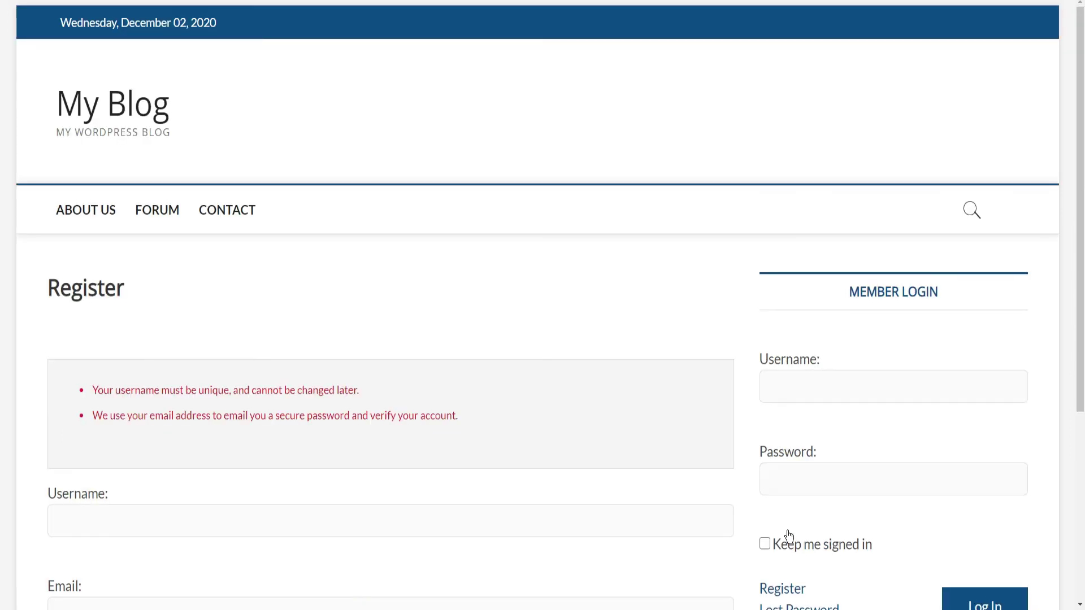
scroll(437, 388, "down", 3)
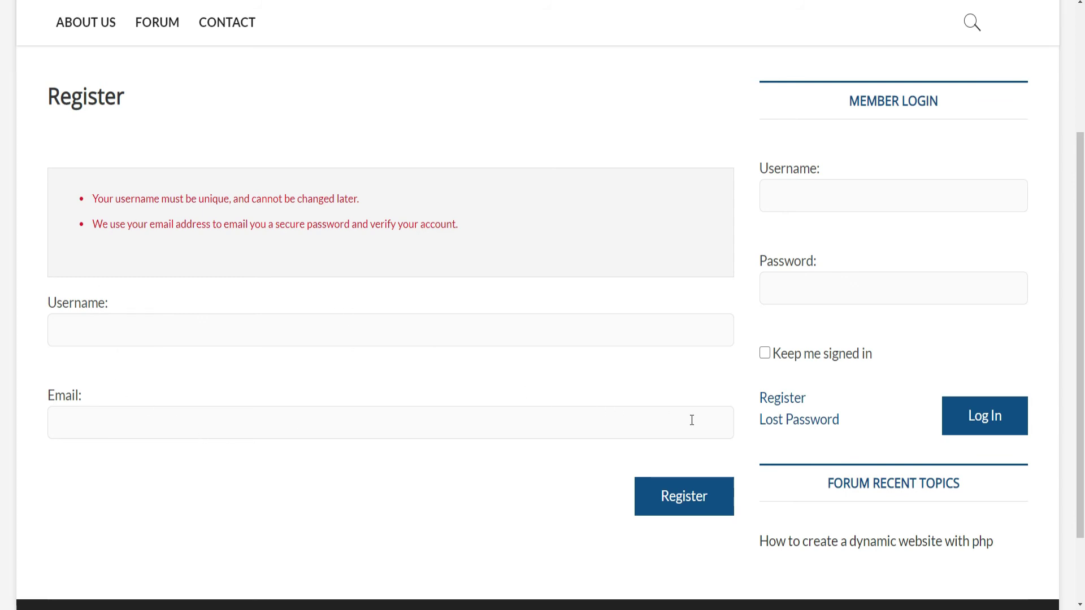
left_click(777, 427)
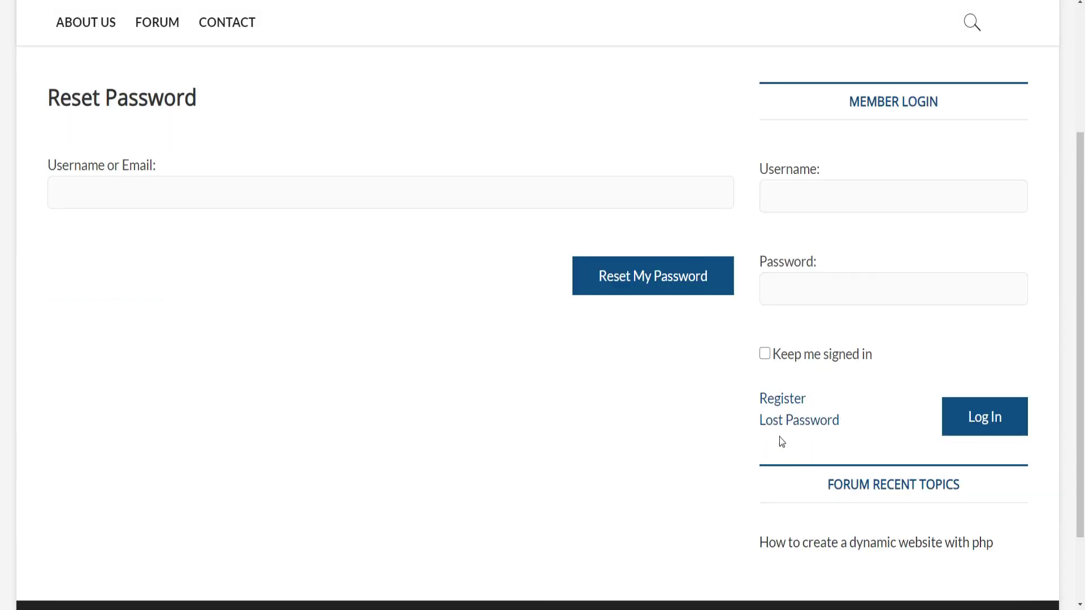
left_click(790, 405)
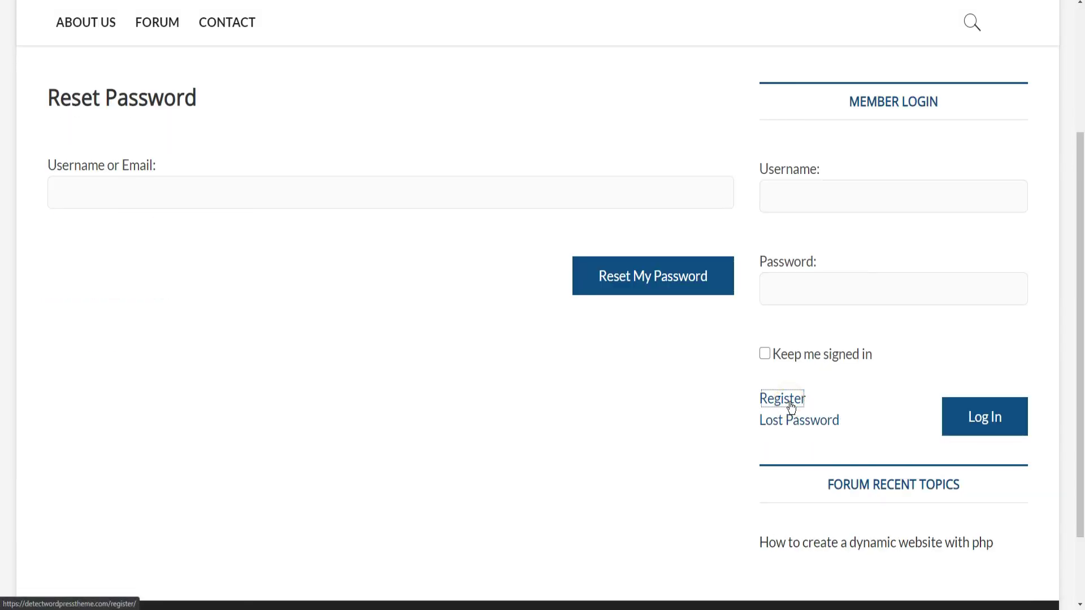
Step: Register a test member with username test123 and a test e-mail address
scroll(316, 378, "down", 3)
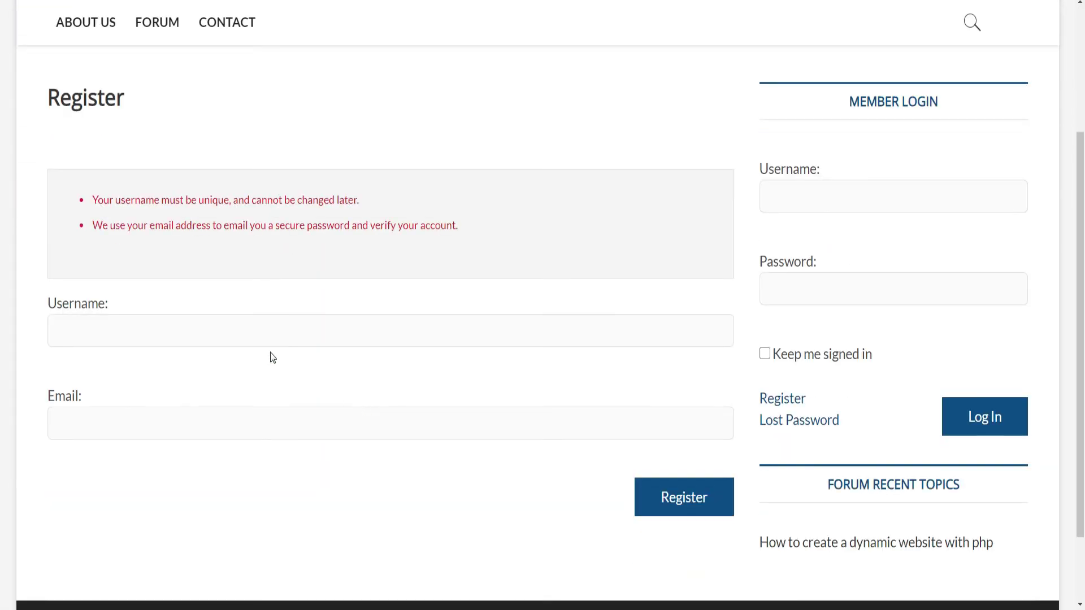
left_click(202, 333)
type("te")
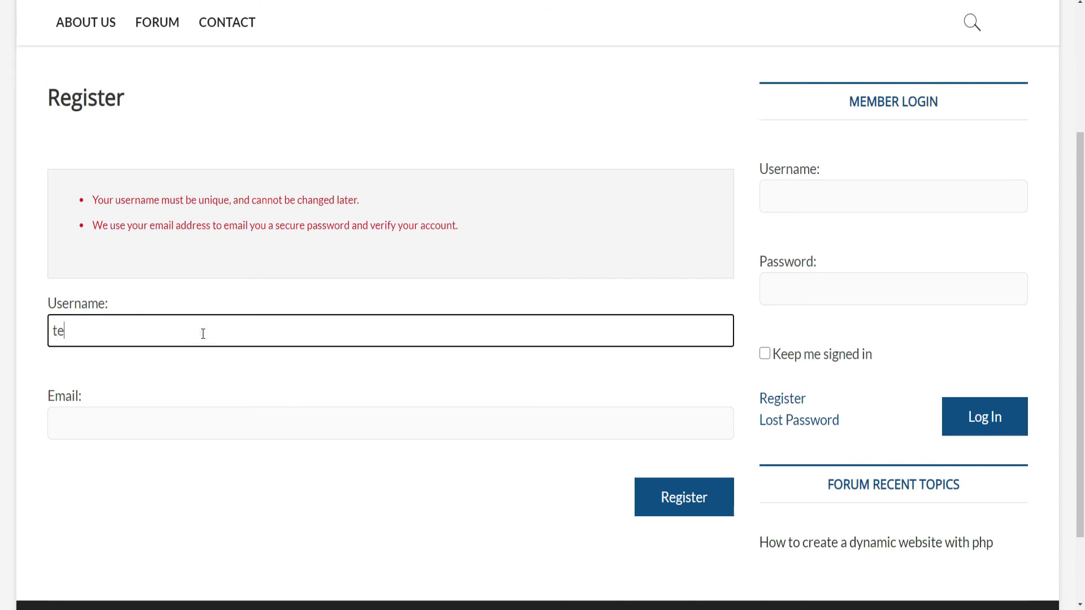
type("st12")
key("BackSpace")
key("BackSpace")
key("BackSpace")
key("BackSpace")
key("BackSpace")
key("BackSpace")
type("test123")
left_click(122, 428)
type("test123")
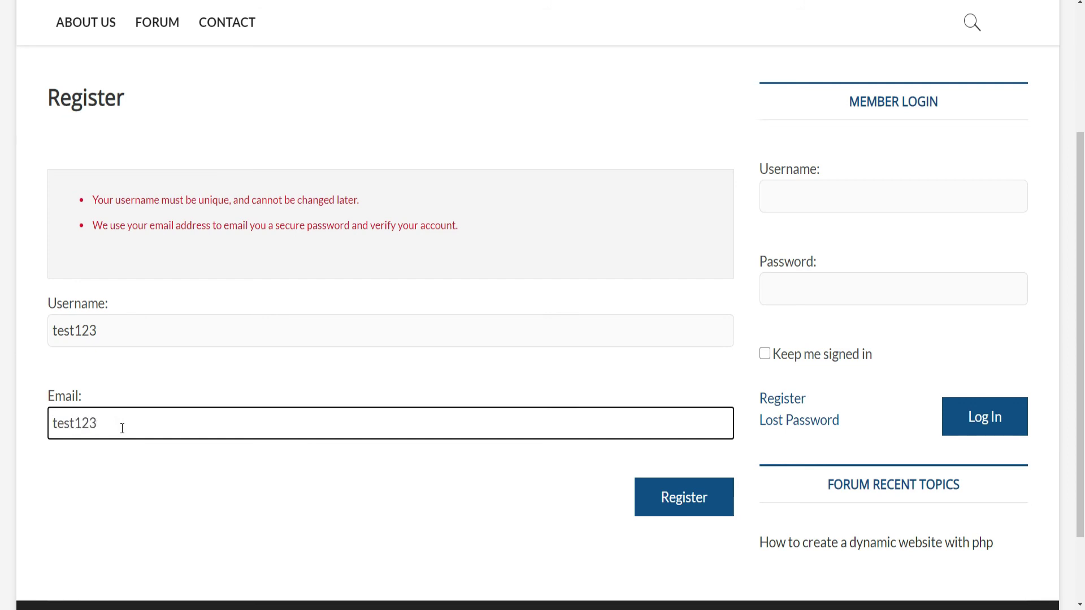
type("@email.com")
left_click(694, 502)
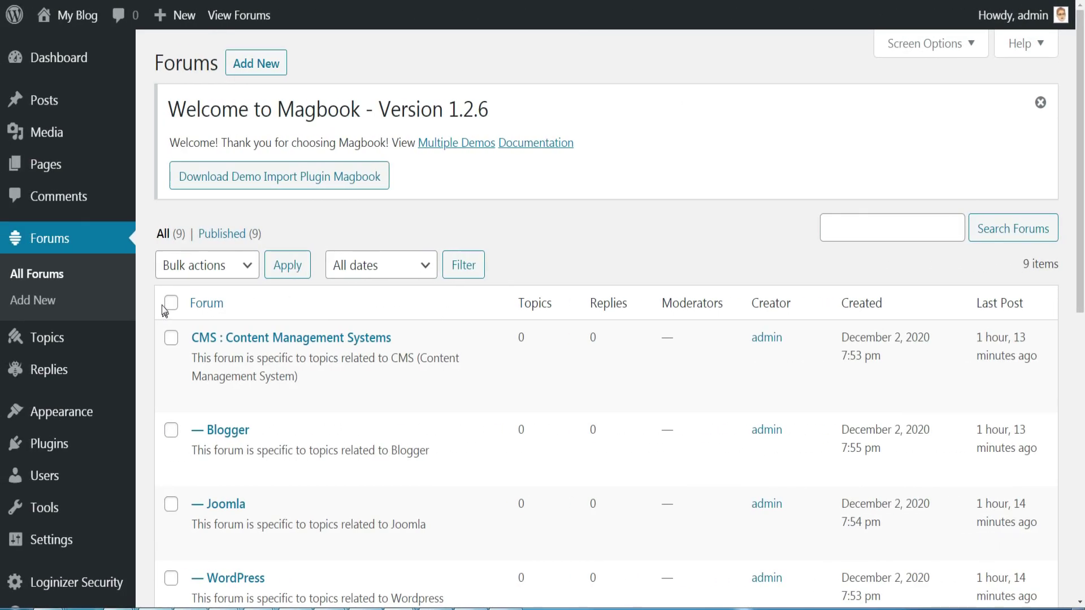
Step: Open the test member from All Users, generate a new password, and update the user
scroll(93, 342, "down", 1)
mouse_move(76, 449)
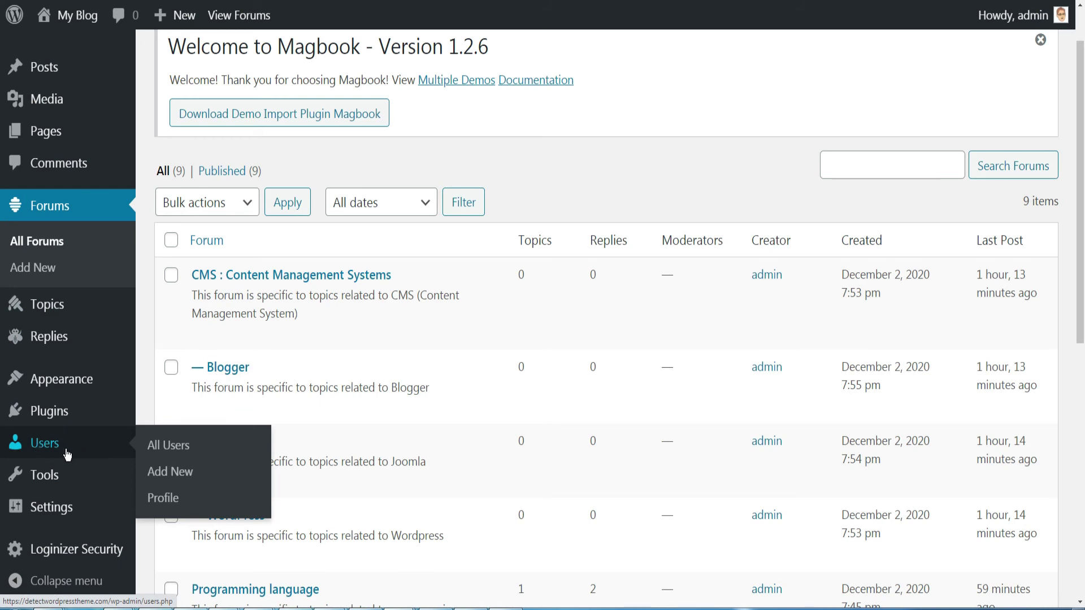
left_click(161, 445)
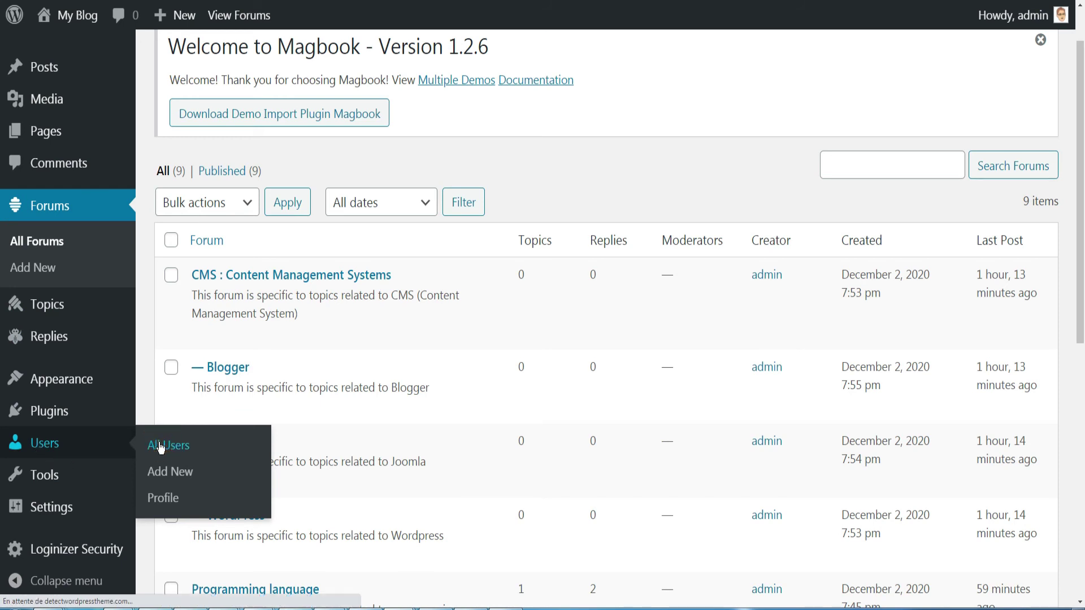
scroll(289, 332, "down", 3)
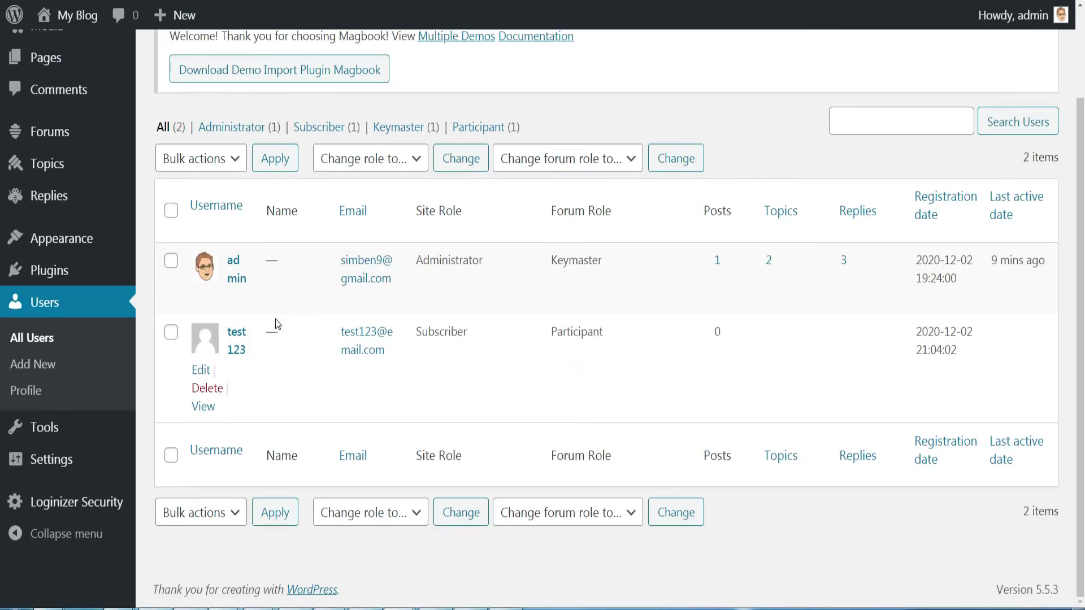
left_click(237, 333)
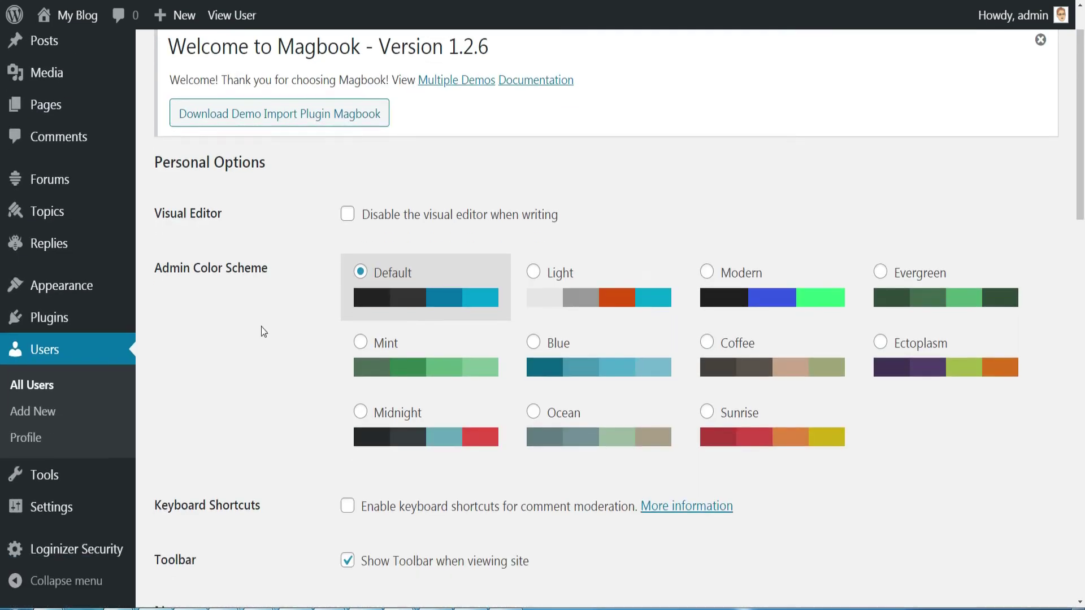
scroll(264, 332, "down", 5)
scroll(263, 331, "down", 10)
left_click(384, 315)
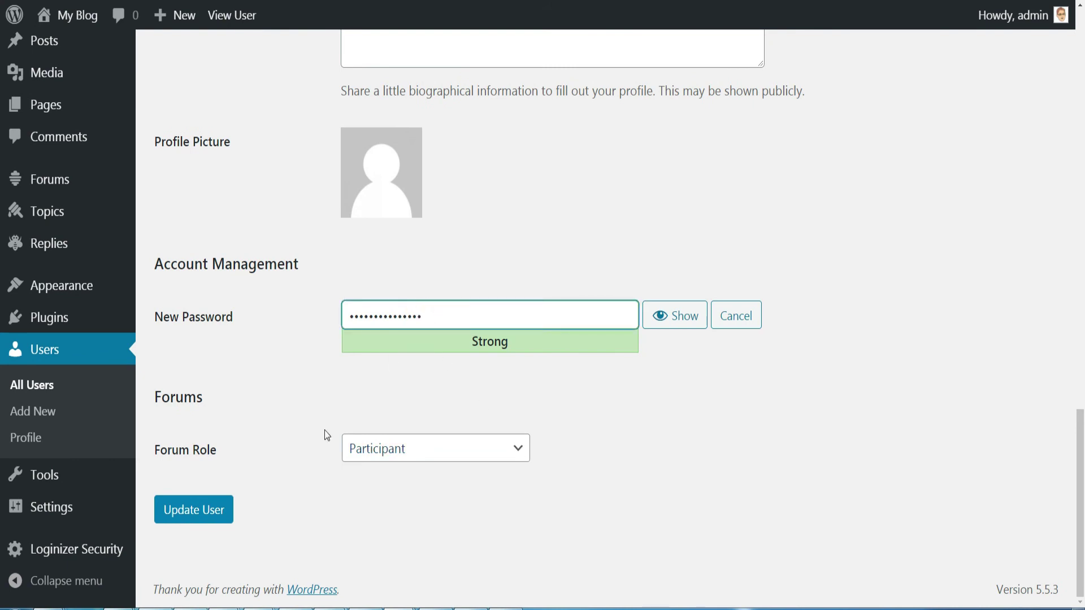
left_click(184, 517)
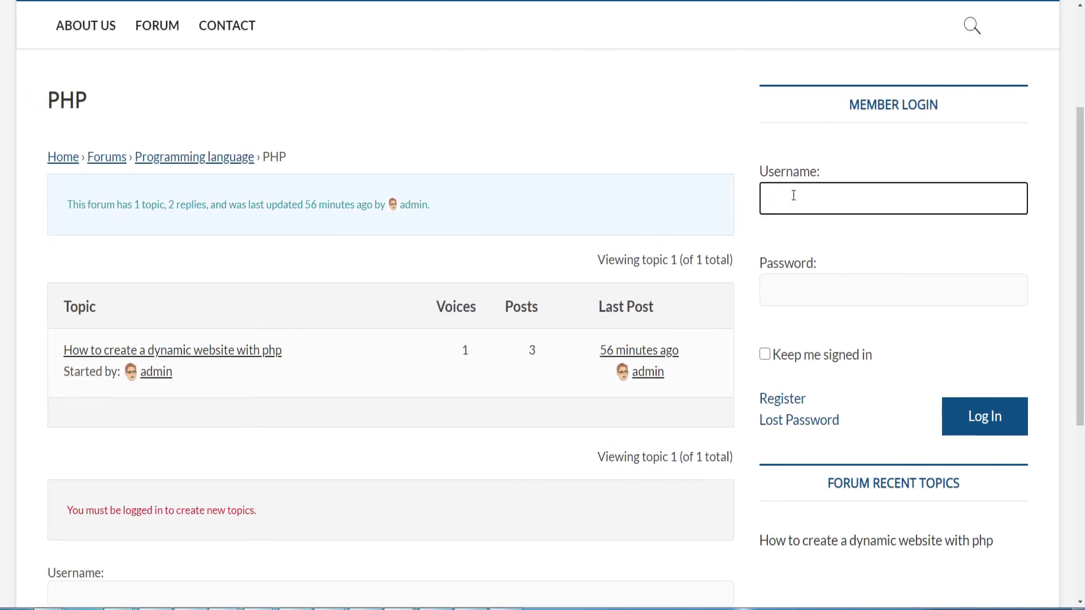
Step: Log in through the Member Login widget with the test member's e-mail and password
type("test123@")
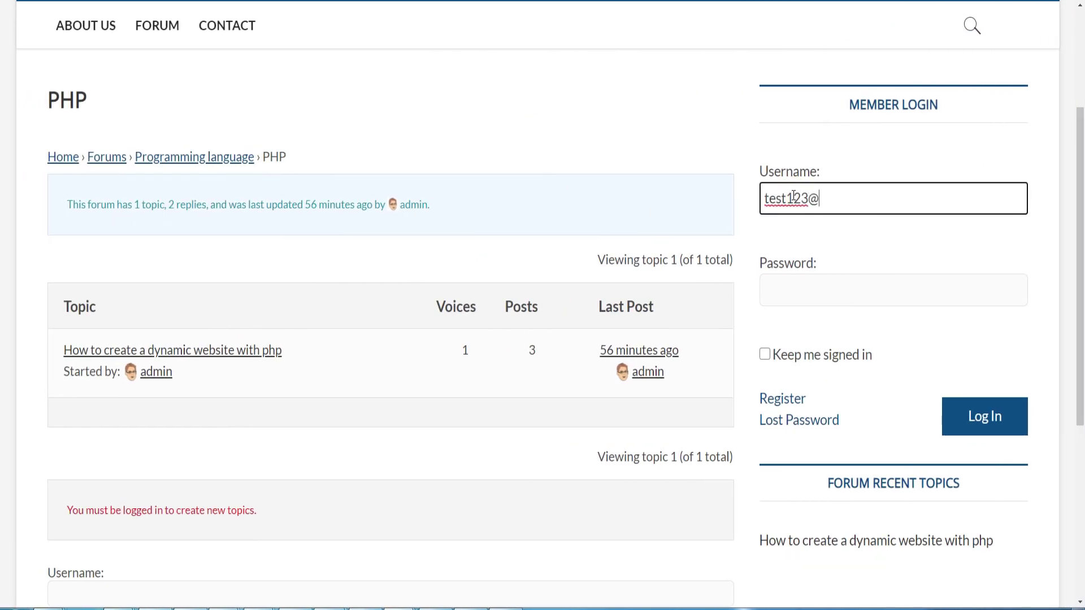
type("email.com")
left_click(782, 282)
key("ctrl+v")
left_click(960, 412)
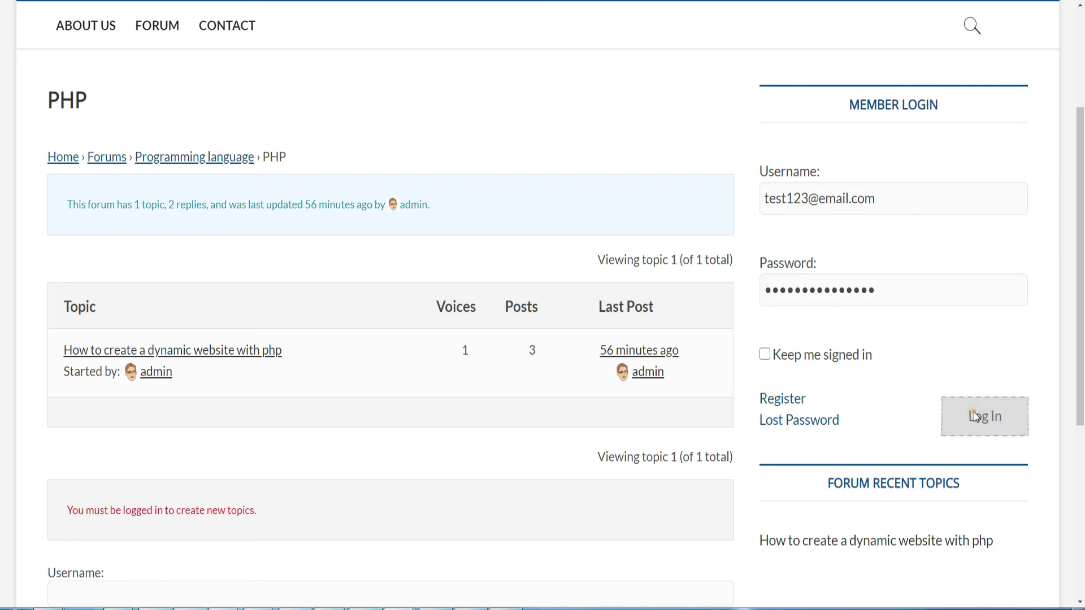
Step: Submit the topic 'How to create mailing list with php' tagged mailing list php, then return to the PHP forum
scroll(924, 388, "down", 10)
left_click(153, 187)
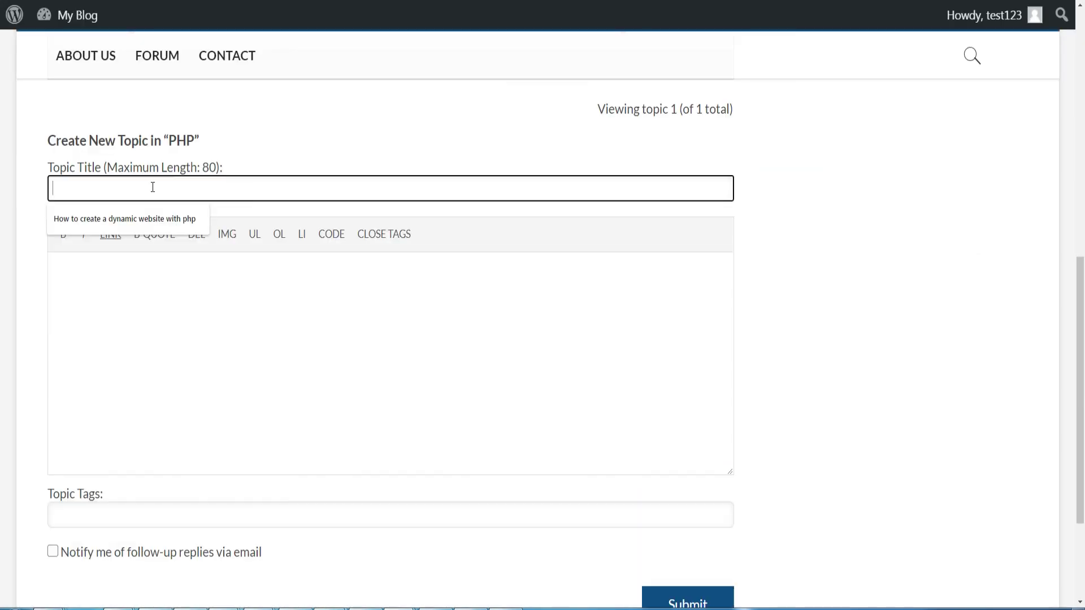
type("How")
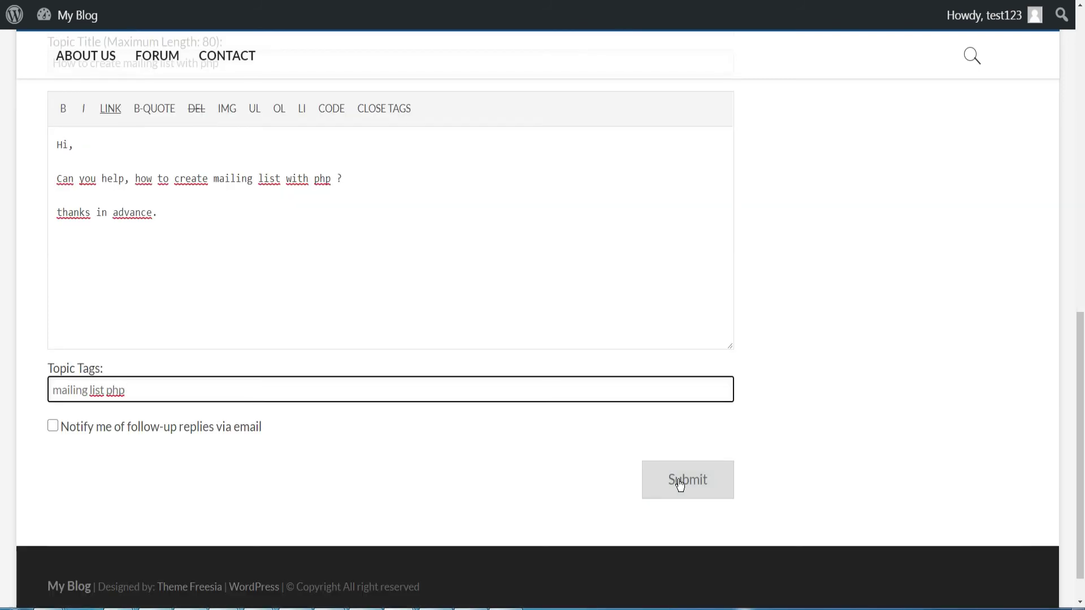
left_click(680, 485)
scroll(536, 399, "down", 2)
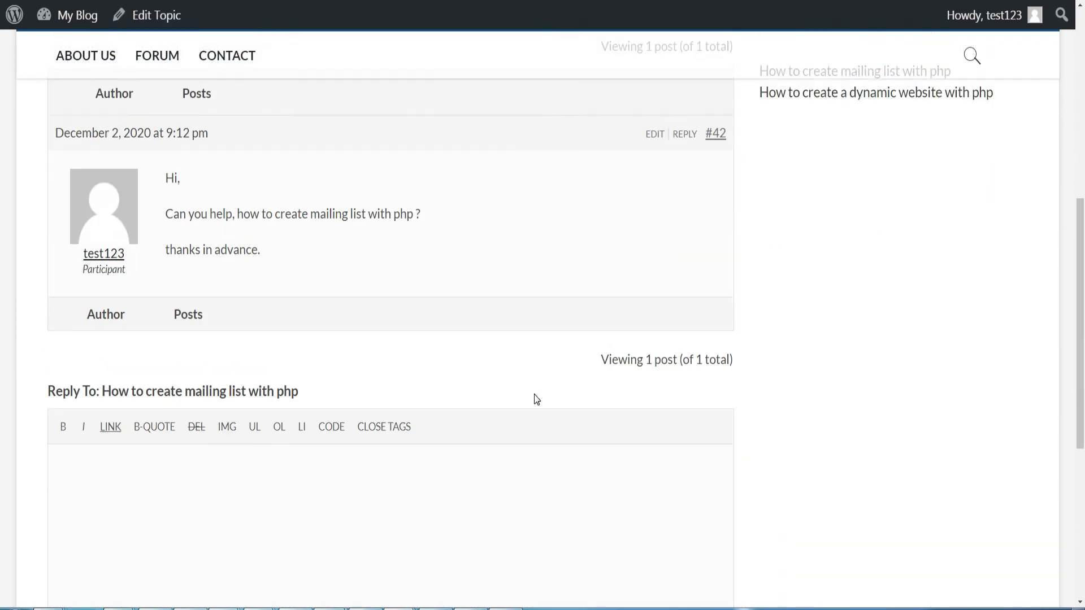
scroll(537, 399, "up", 5)
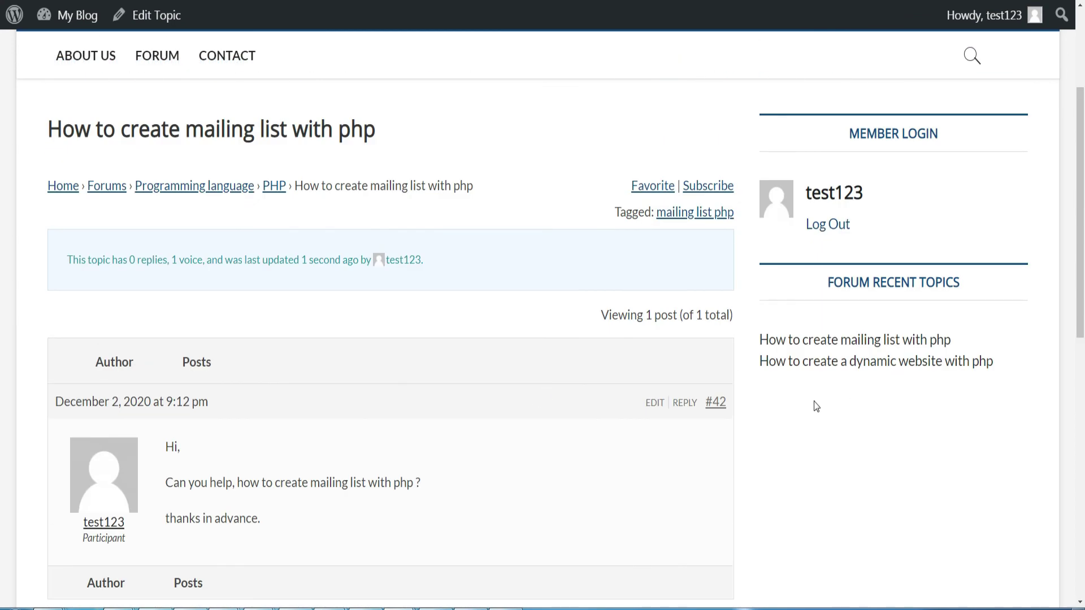
left_click(274, 186)
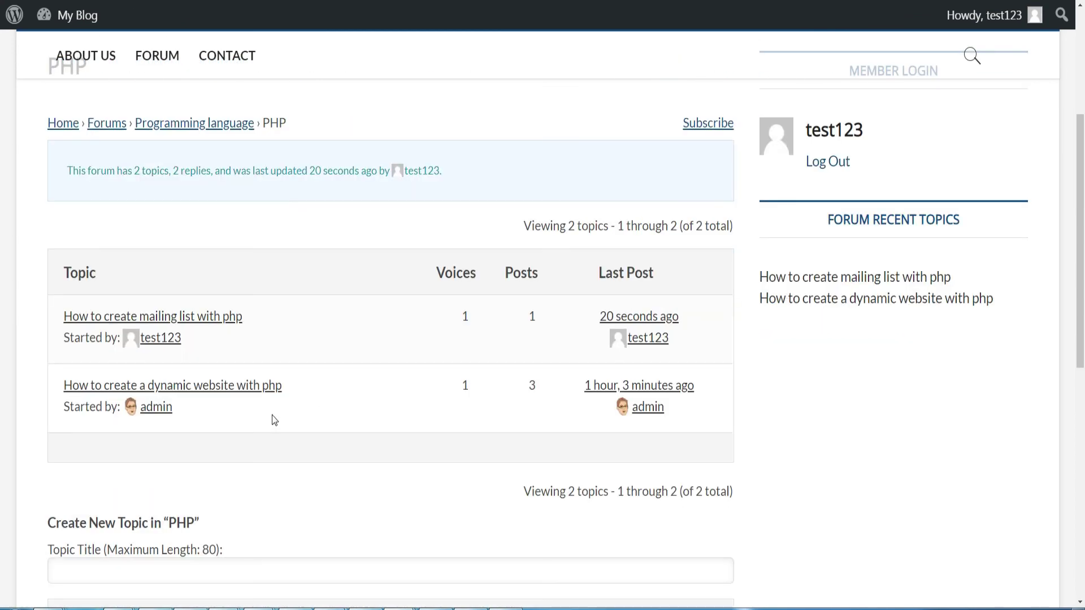
Step: Open the test member's forum profile and scroll through it
left_click(163, 342)
scroll(332, 348, "down", 2)
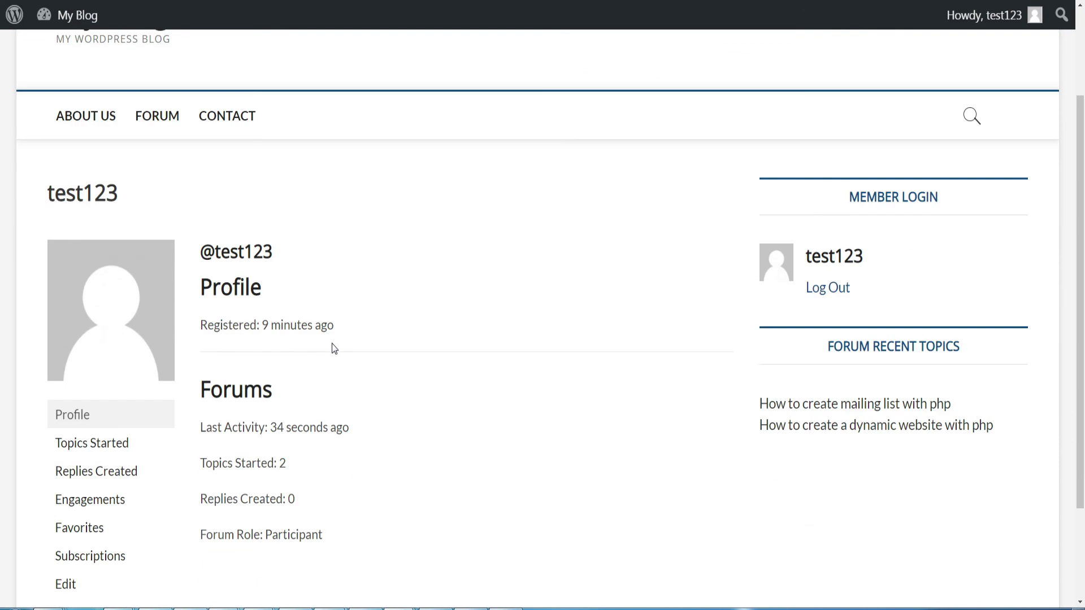
scroll(332, 349, "down", 1)
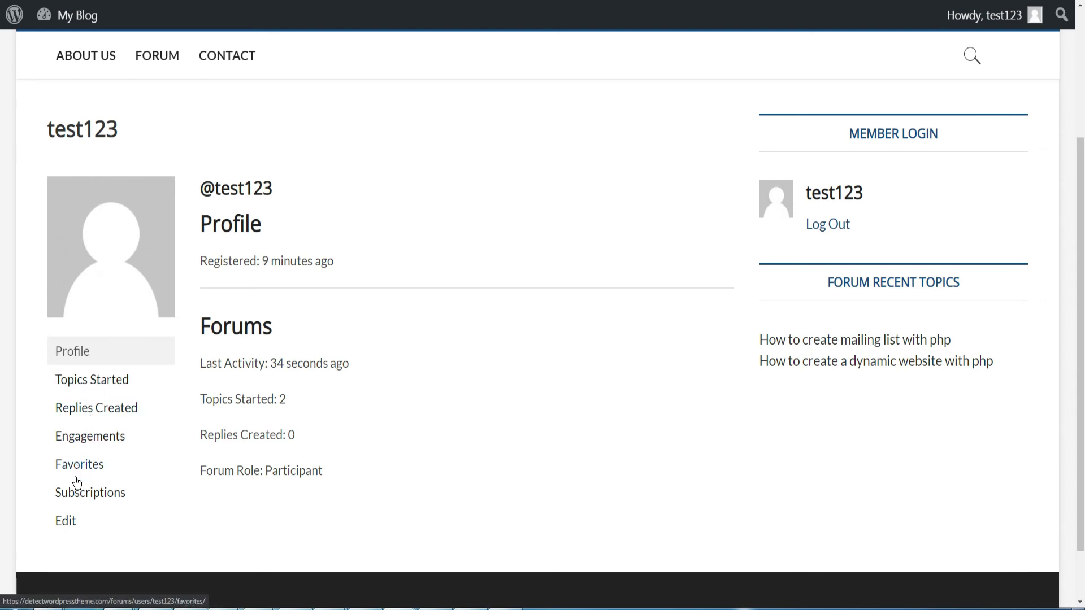
Step: Go to the profile Edit page, select First Name, and scroll down to the Account section
left_click(61, 520)
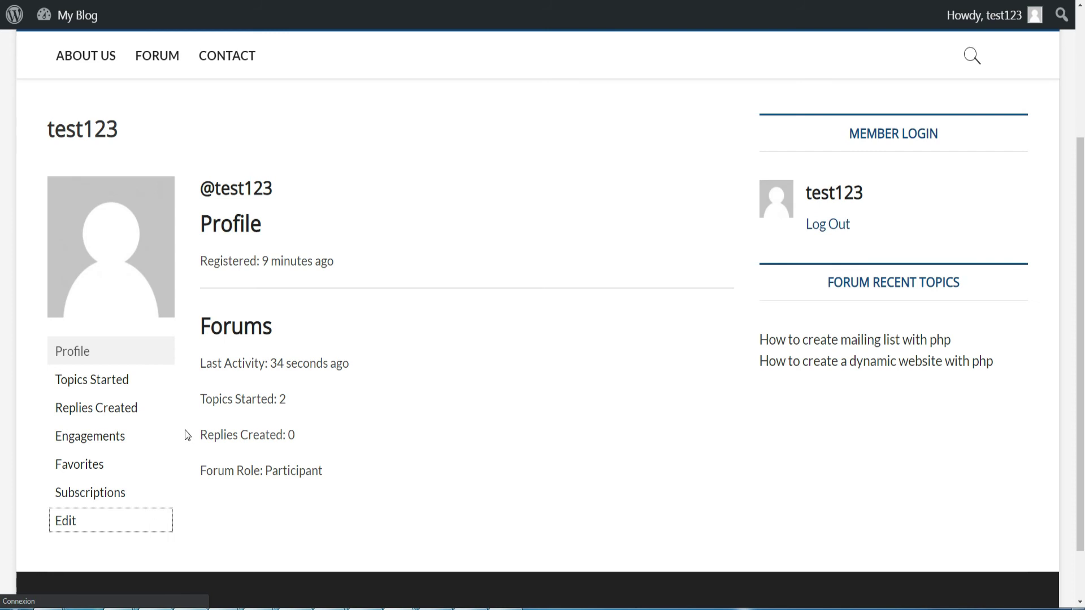
scroll(326, 421, "down", 3)
scroll(326, 421, "down", 1)
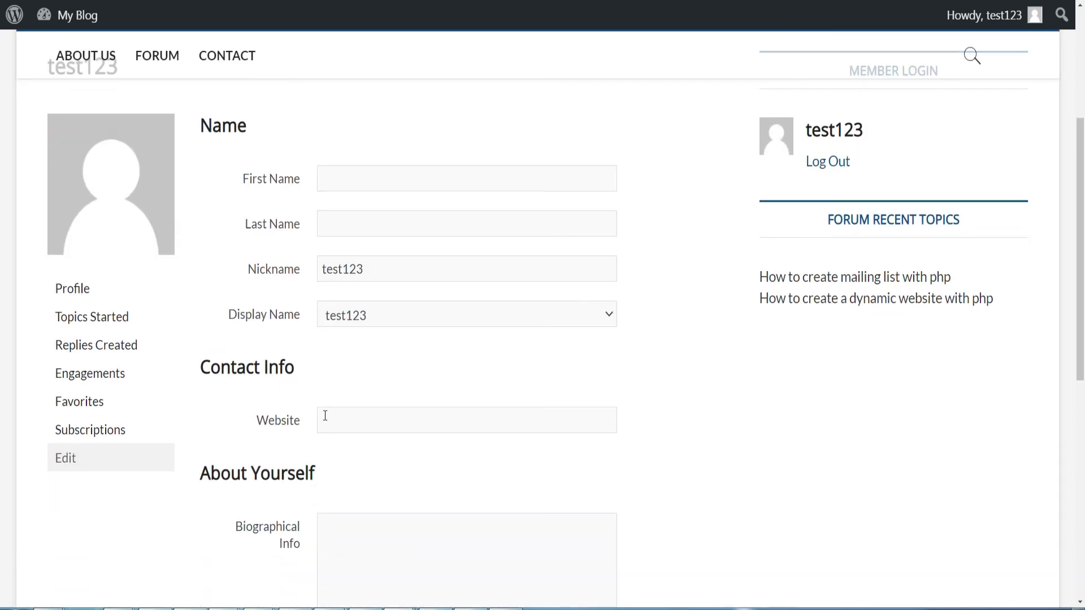
left_click(356, 179)
scroll(359, 416, "down", 2)
scroll(334, 451, "down", 4)
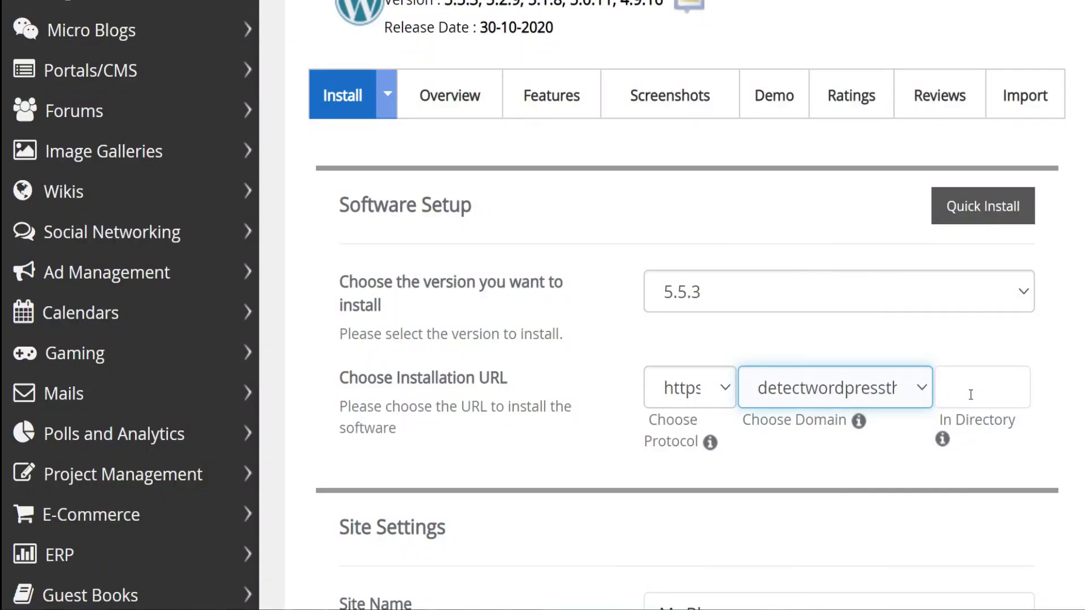
Step: Check the Softaculous In Directory field and leave it empty
left_click(973, 387)
left_click(937, 358)
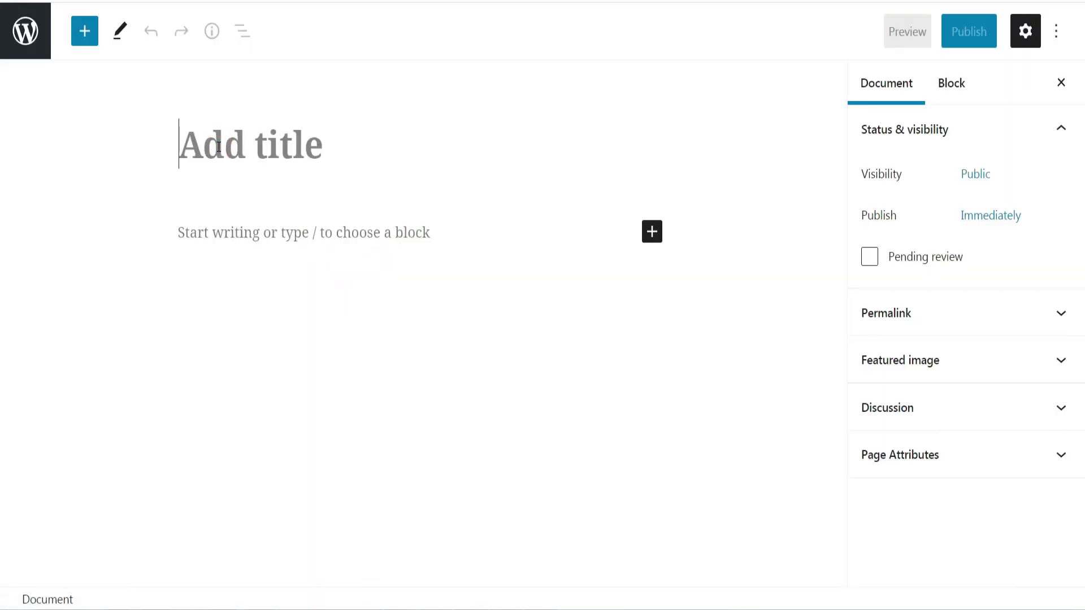
Step: Create a page titled 'Forum' containing the [bbp-forum-index] shortcode and publish it
type("F")
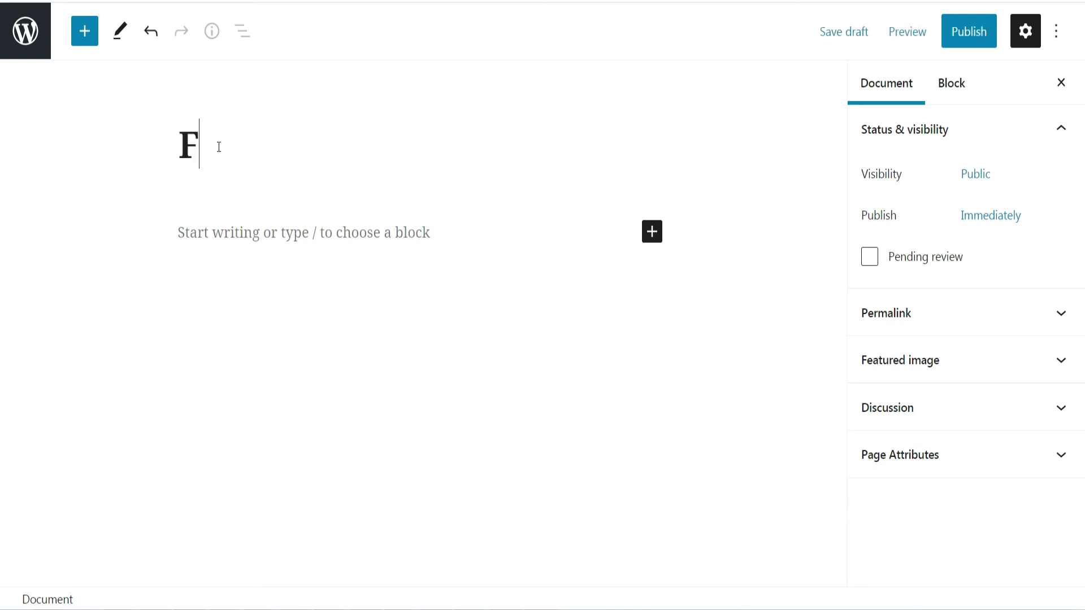
type("orum")
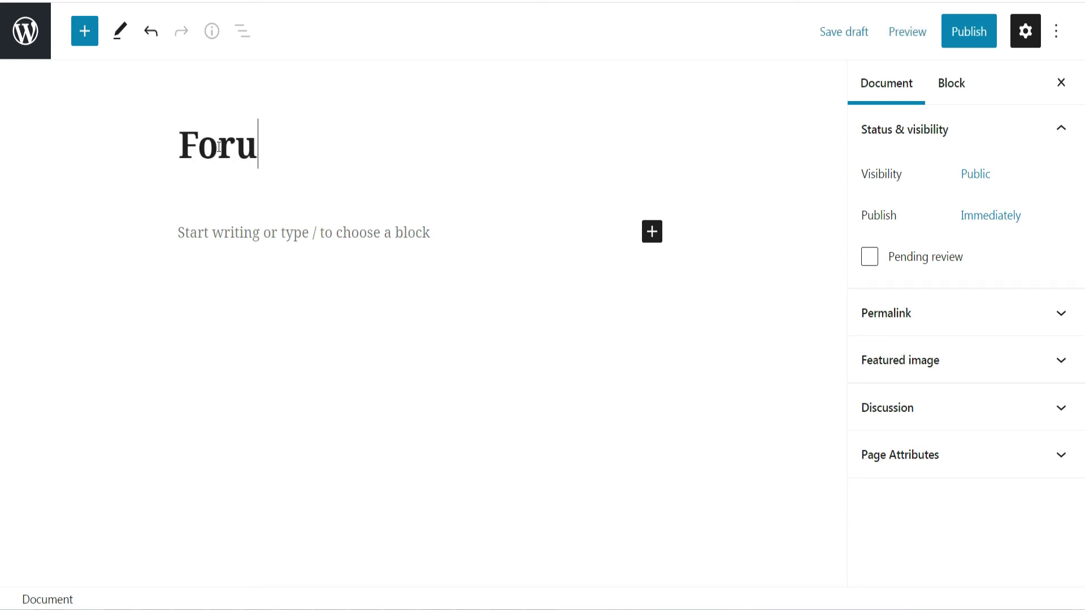
left_click(202, 230)
type("[bbp-forum-index]")
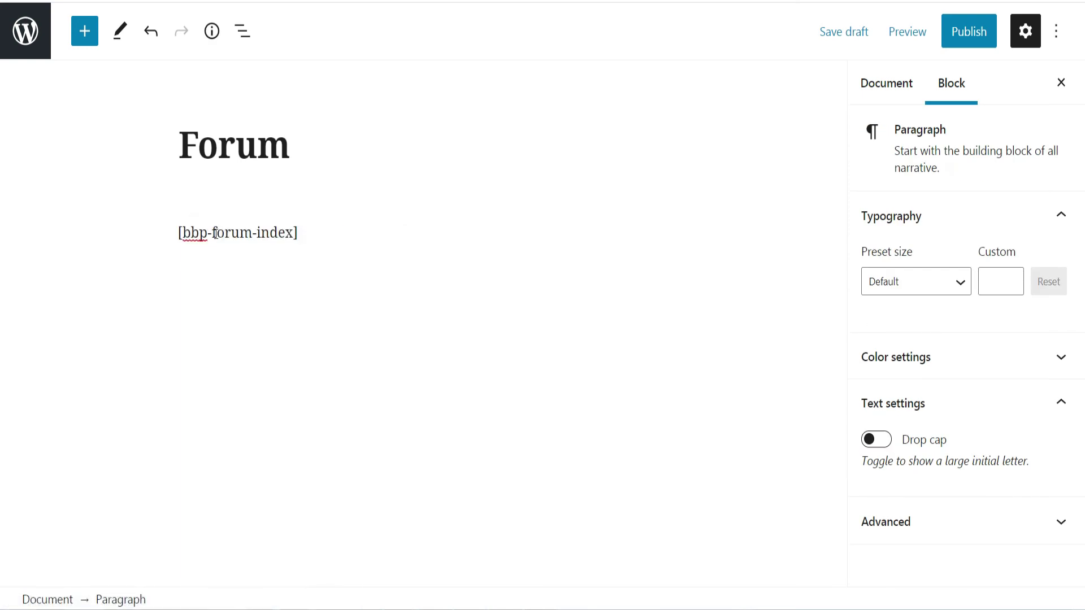
left_click(982, 35)
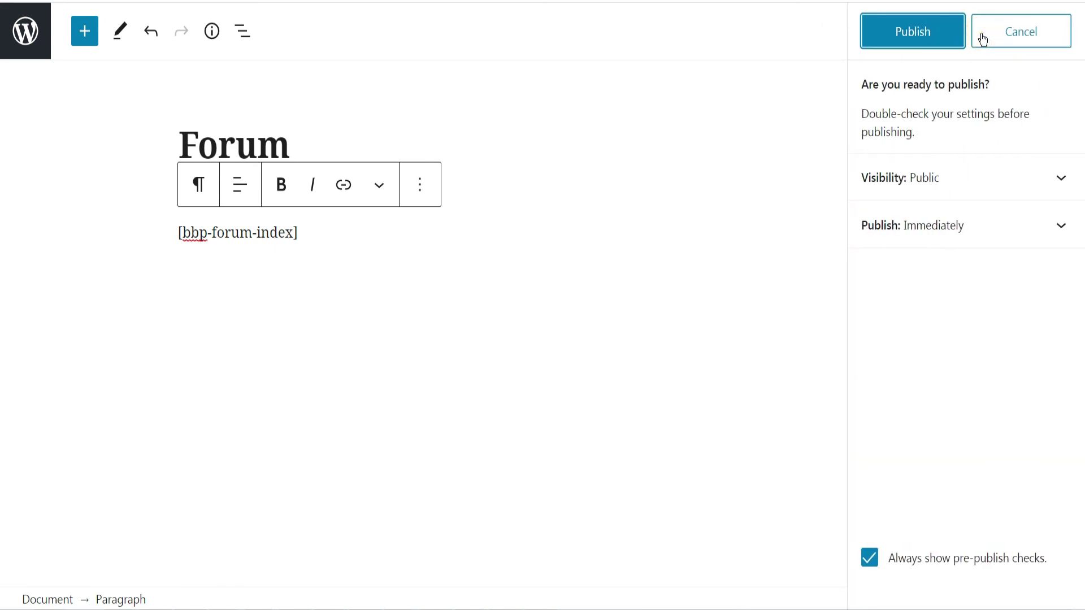
left_click(923, 33)
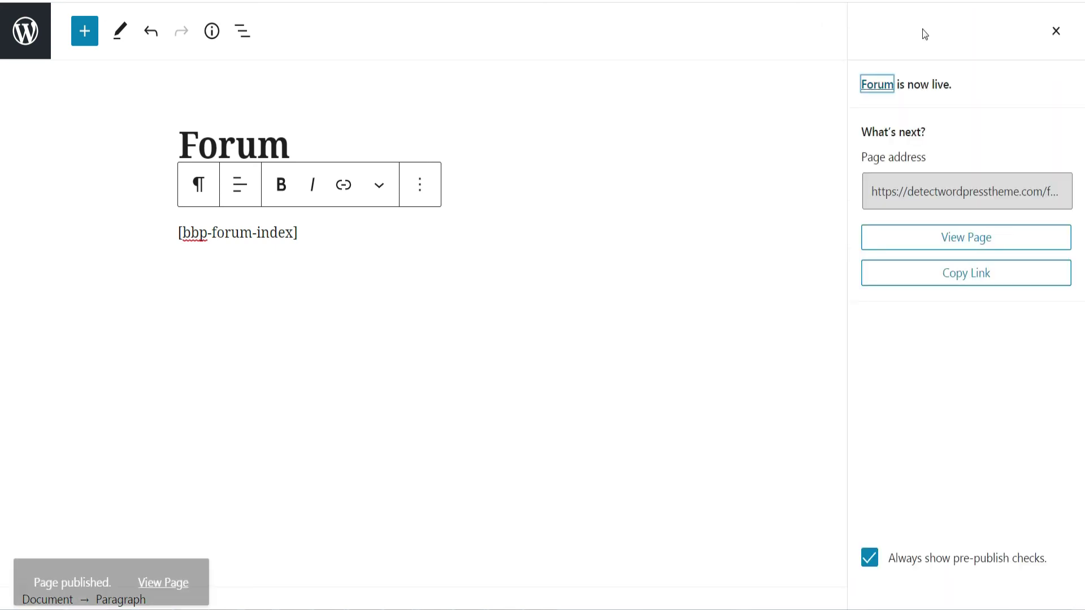
Step: In Reading Settings, set the homepage to the static page 'Forum' and save the changes
mouse_move(121, 509)
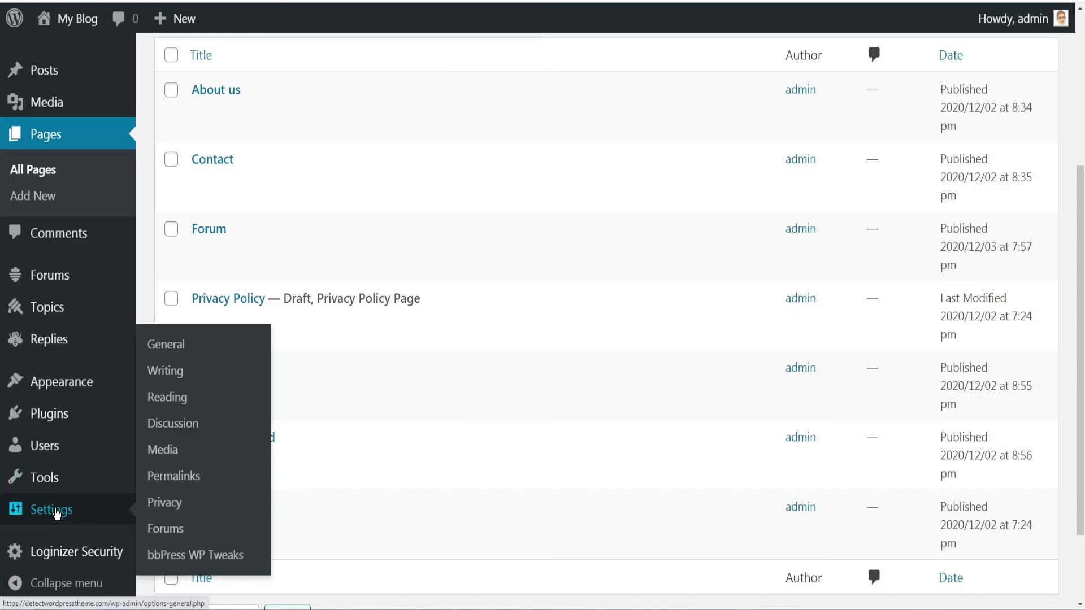
left_click(177, 398)
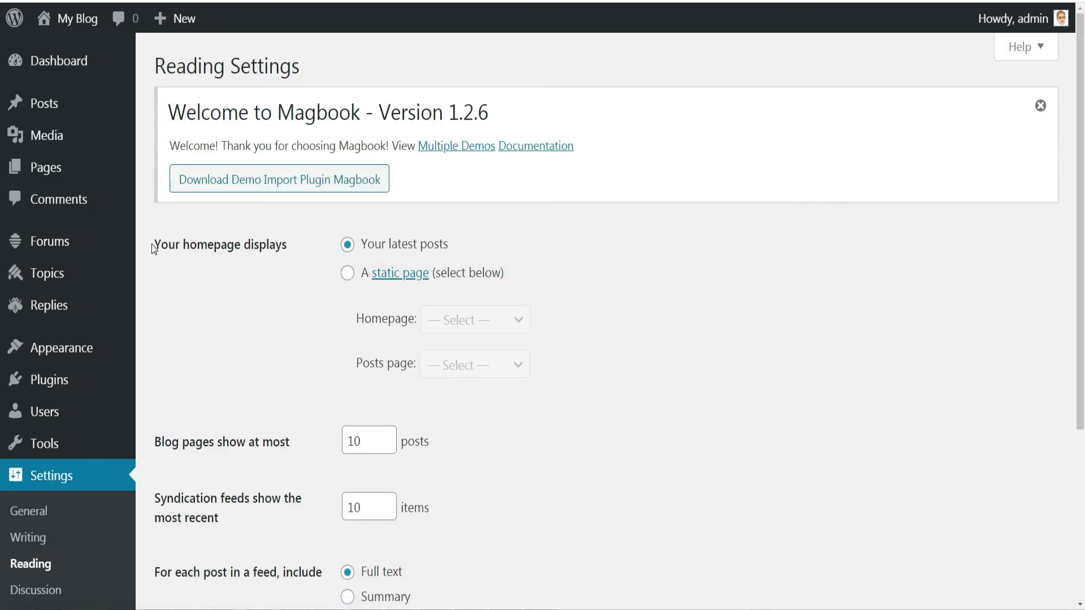
left_click_drag(154, 249, 285, 246)
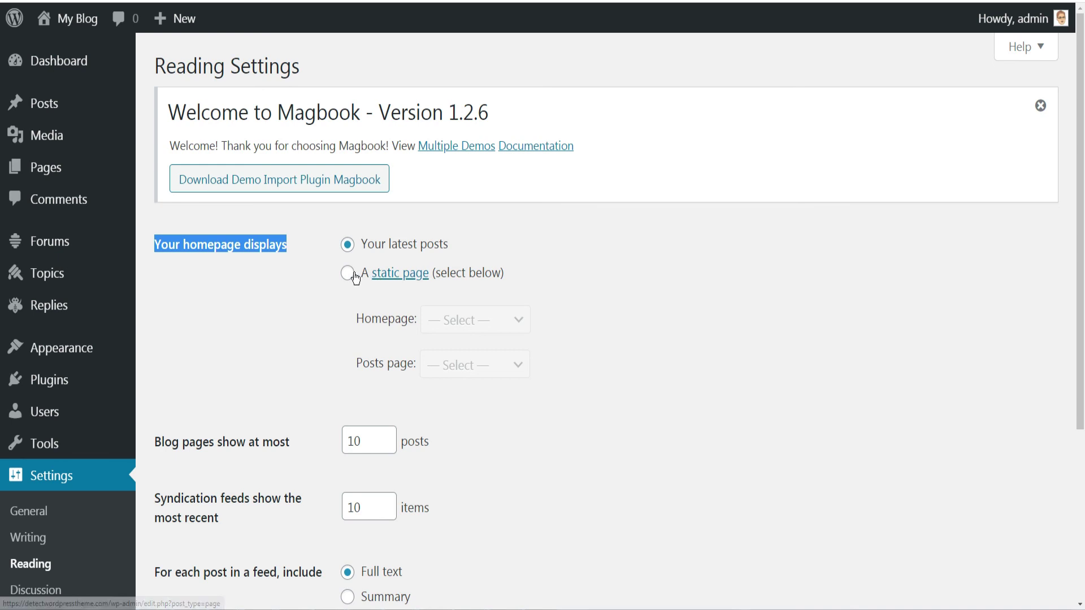
left_click(349, 274)
left_click(476, 323)
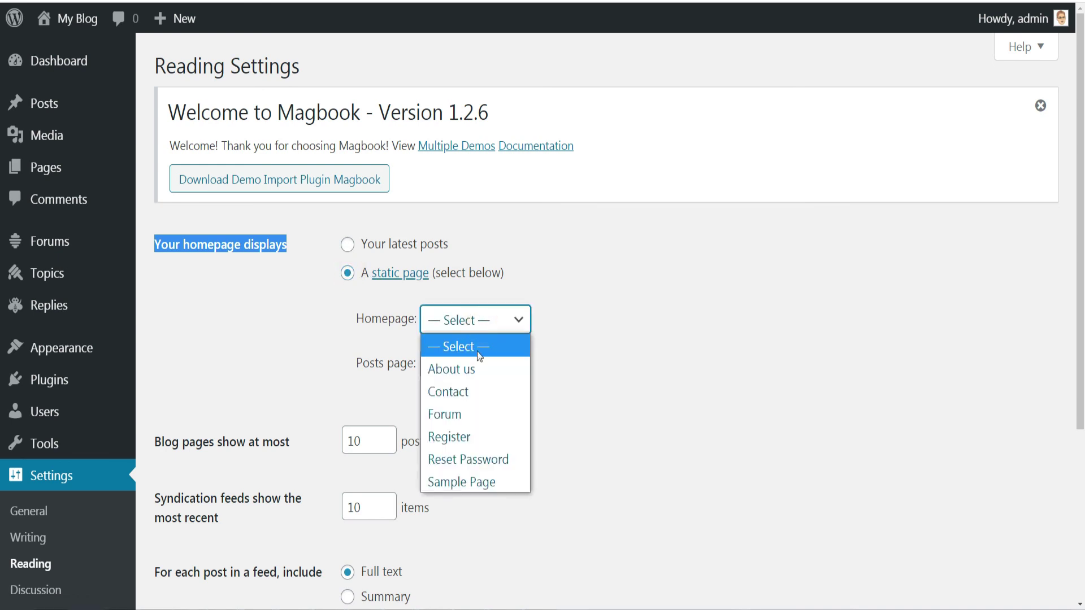
scroll(477, 351, "down", 1)
left_click(456, 354)
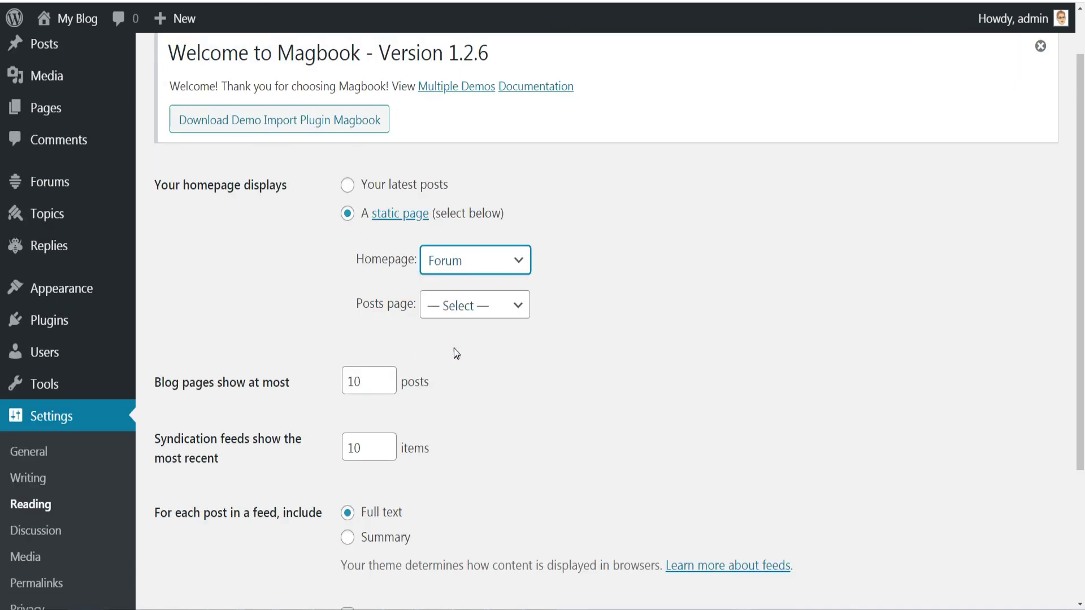
left_click(497, 323)
scroll(497, 324, "down", 3)
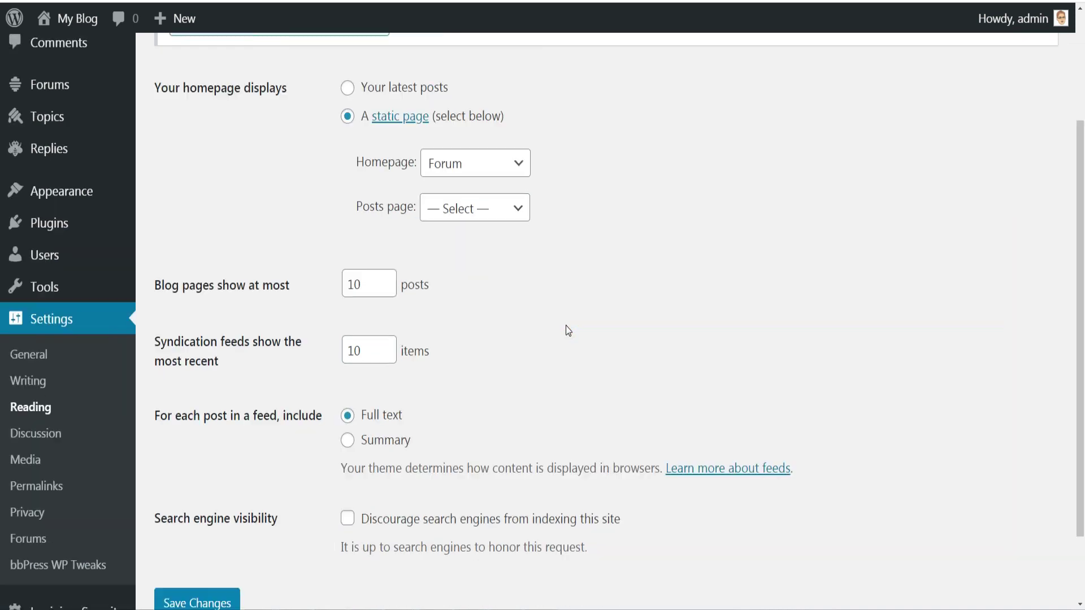
left_click(197, 514)
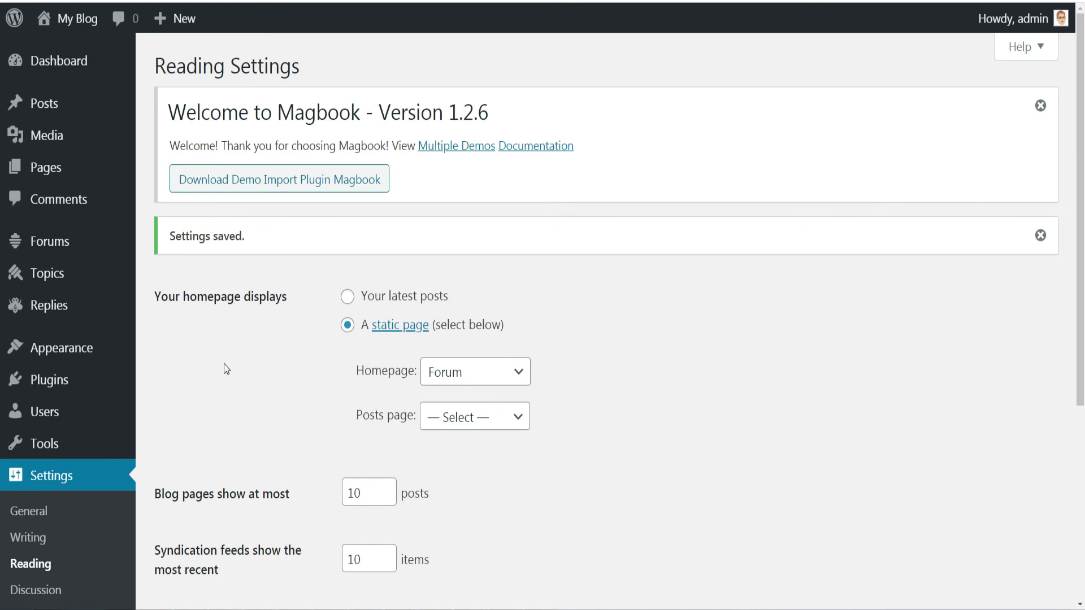
mouse_move(71, 22)
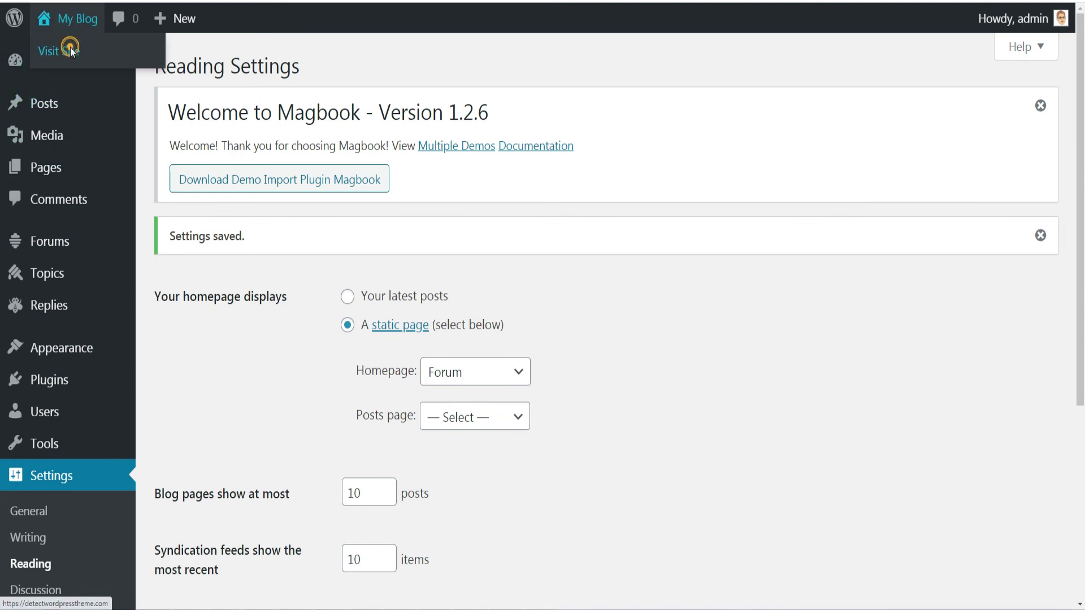
left_click(71, 52)
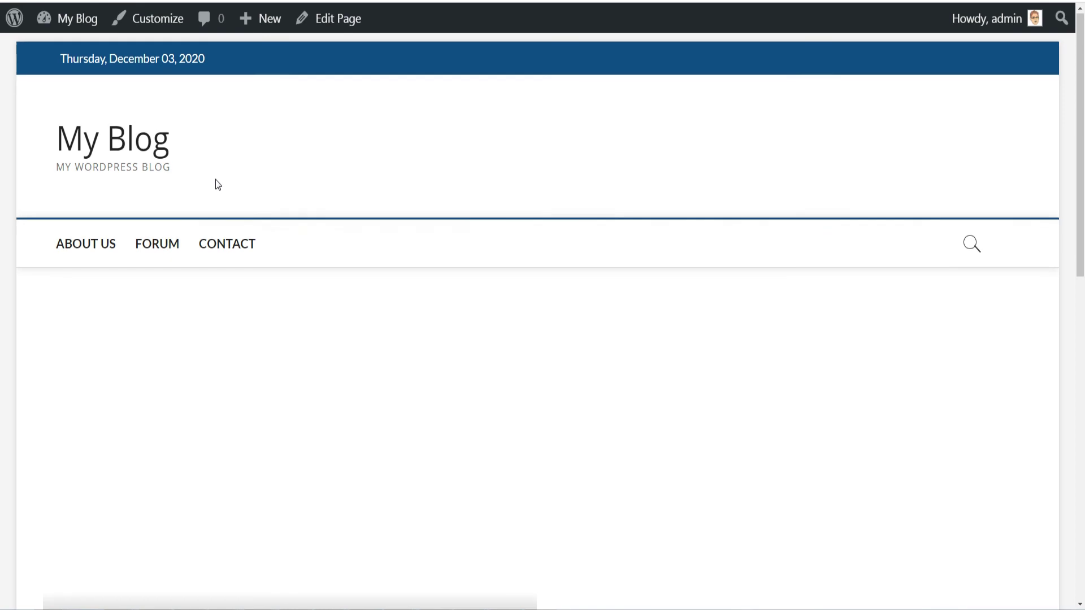
scroll(218, 185, "down", 3)
scroll(215, 184, "down", 4)
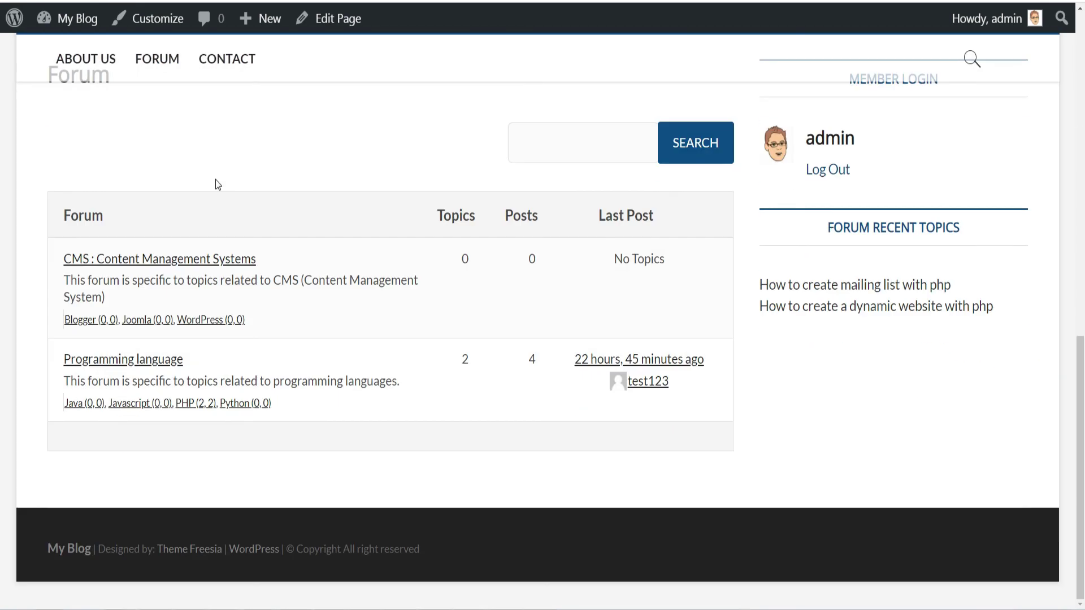
scroll(216, 184, "up", 2)
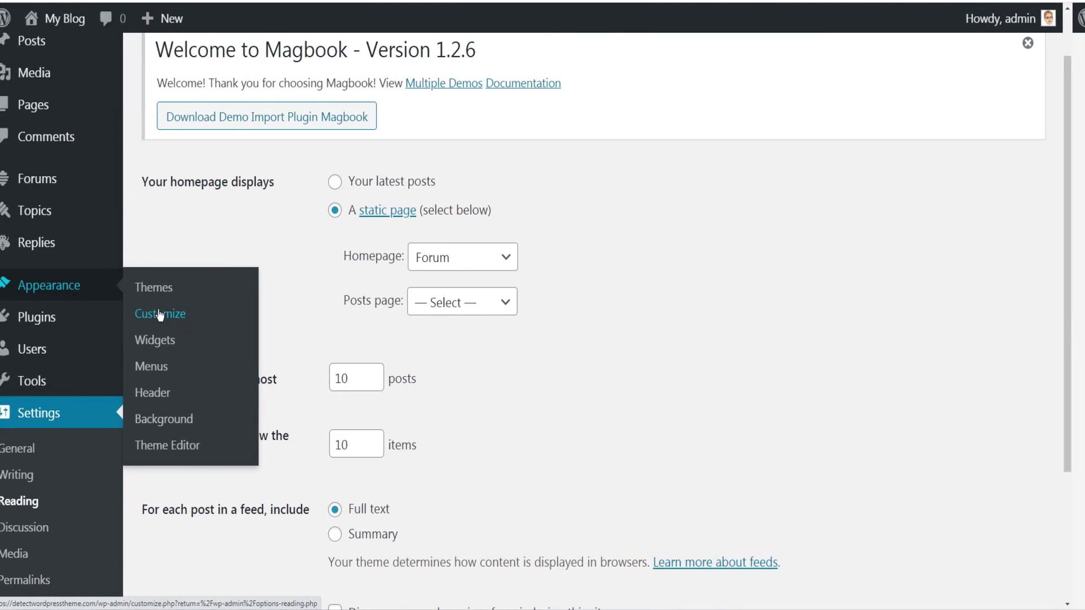
left_click(160, 314)
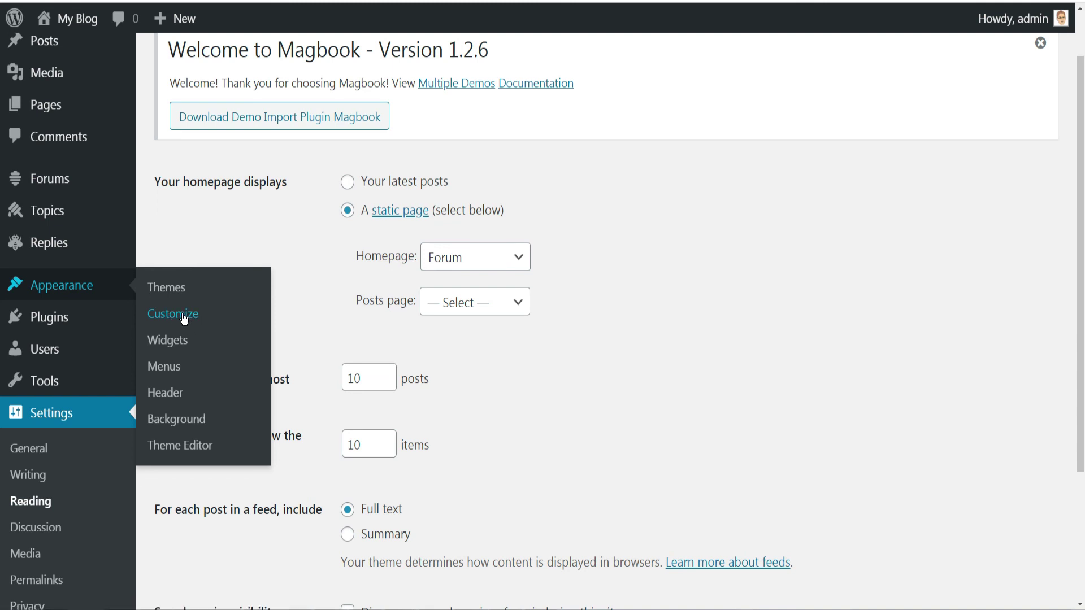
Step: In Customize > Slider Options > Slider Settings, choose Disable Slider and publish
left_click(181, 316)
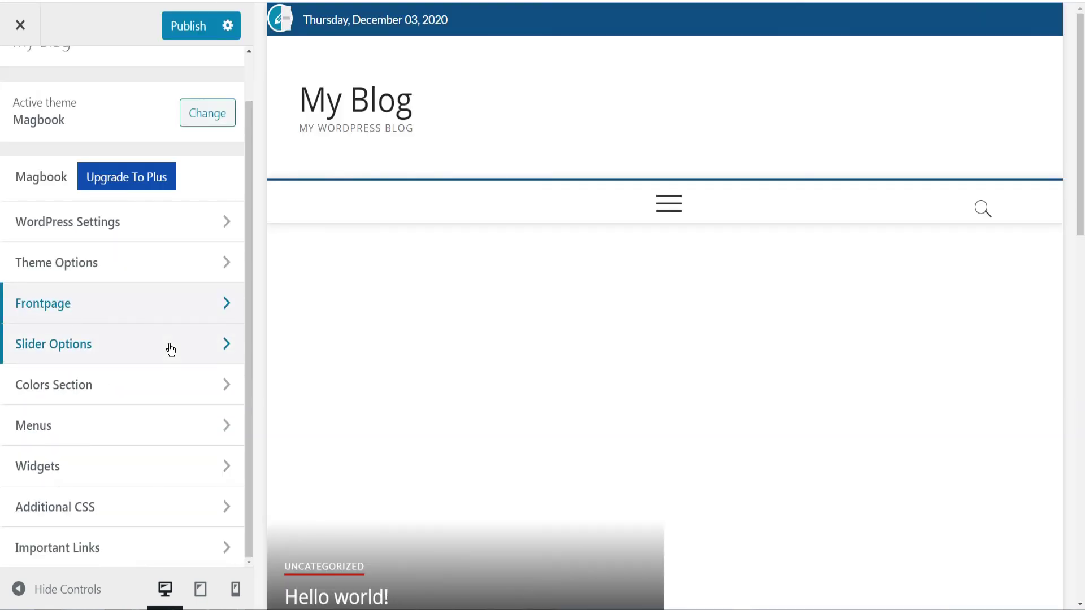
left_click(169, 346)
left_click(166, 155)
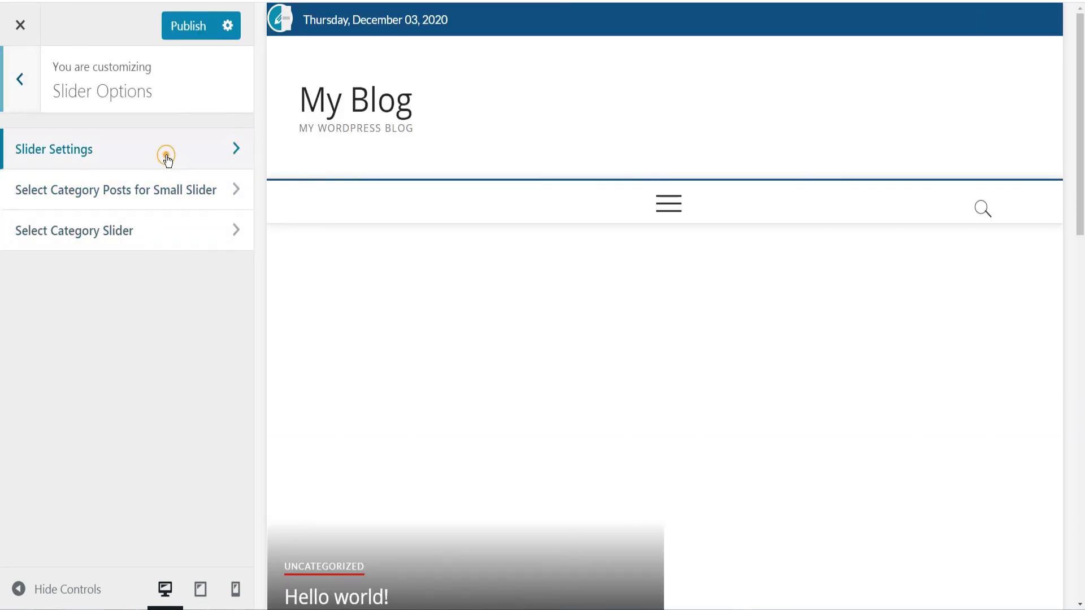
scroll(183, 287, "down", 1)
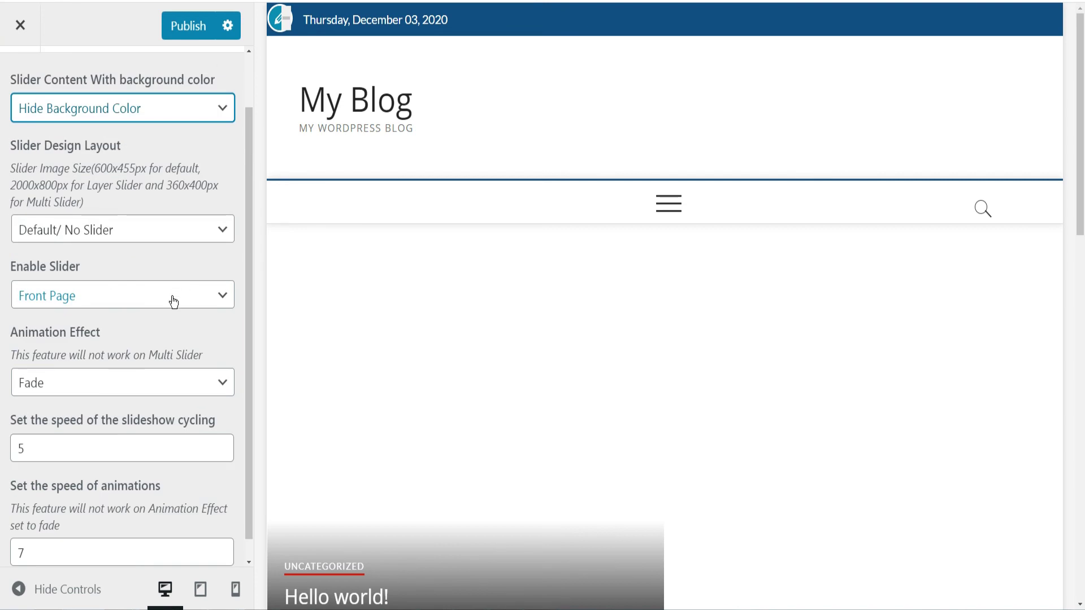
left_click(172, 301)
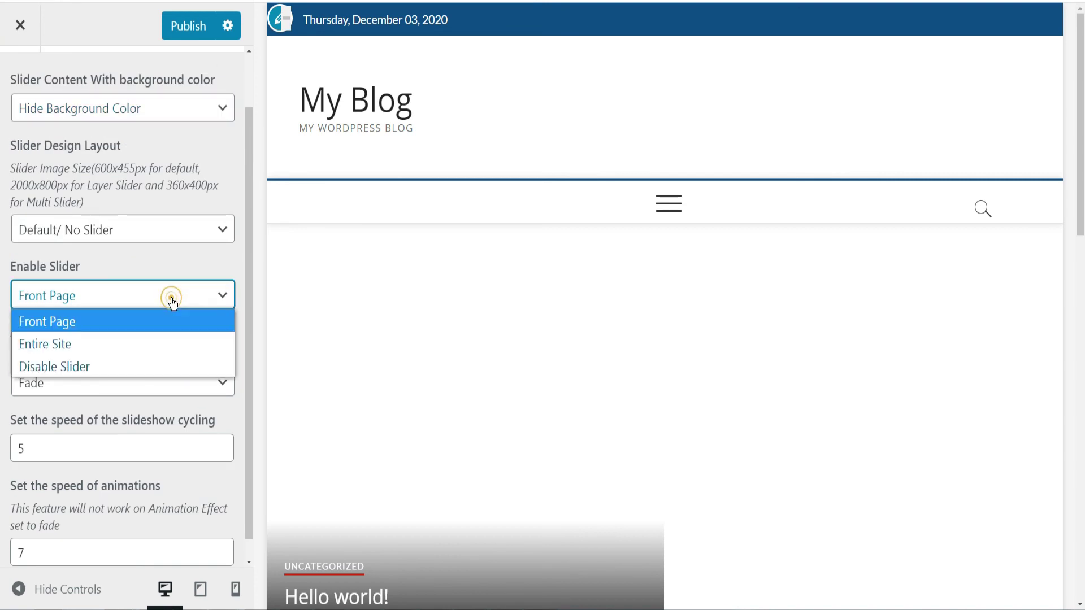
left_click(164, 365)
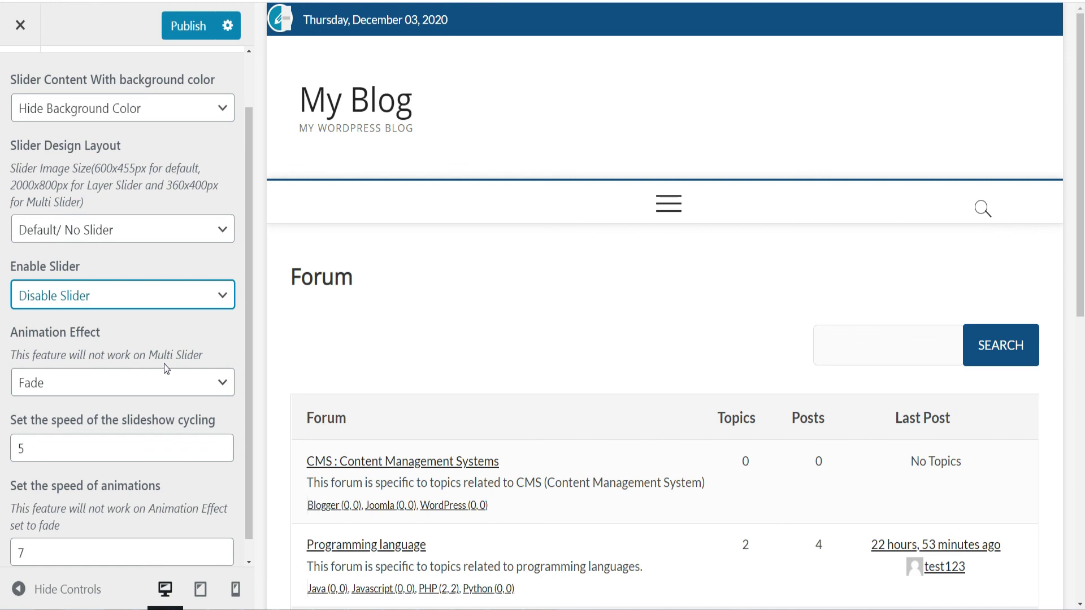
left_click(188, 26)
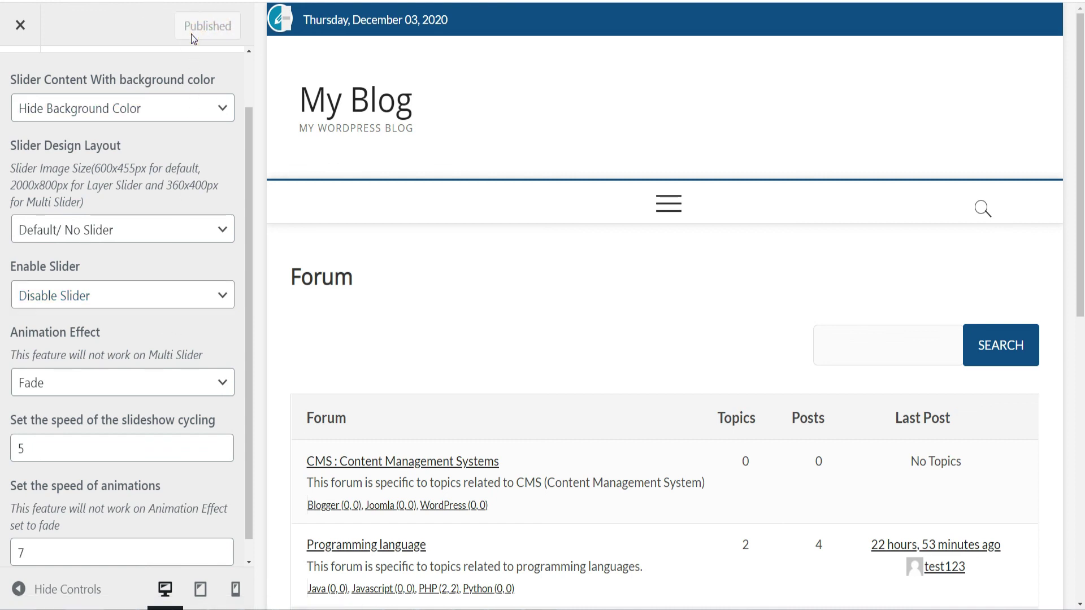
Step: Close the Customizer and scroll through the live homepage showing the forum index without a slider
left_click(20, 25)
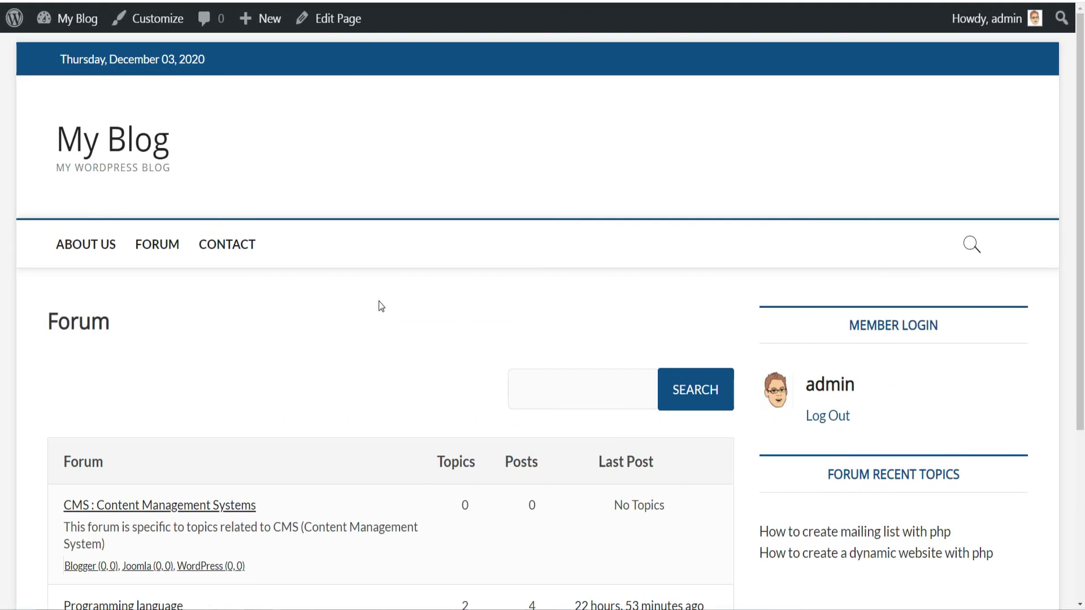
scroll(382, 306, "down", 2)
scroll(381, 306, "down", 2)
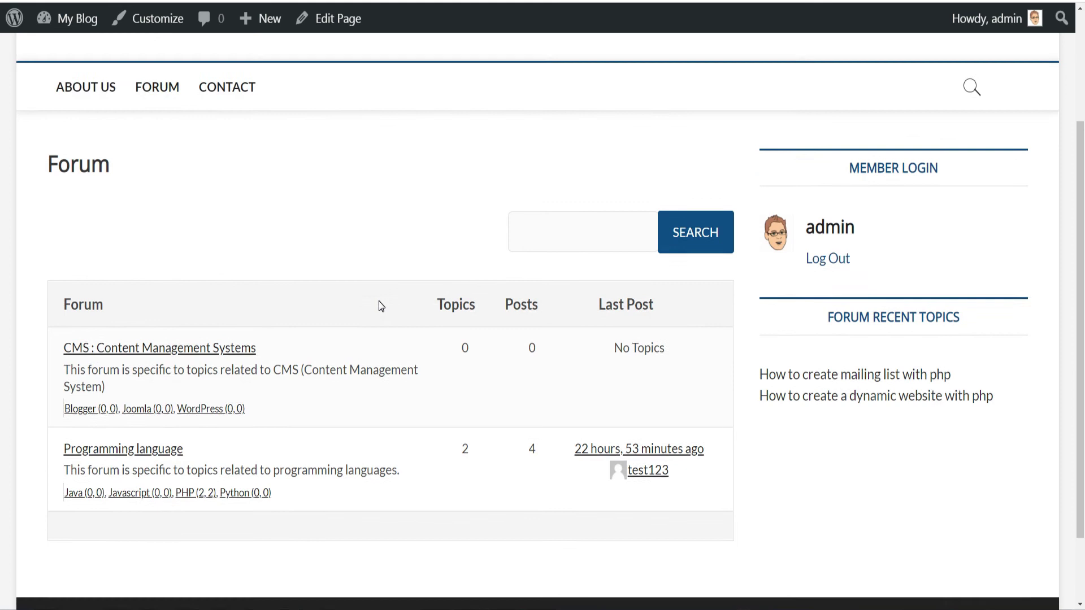
scroll(381, 306, "up", 3)
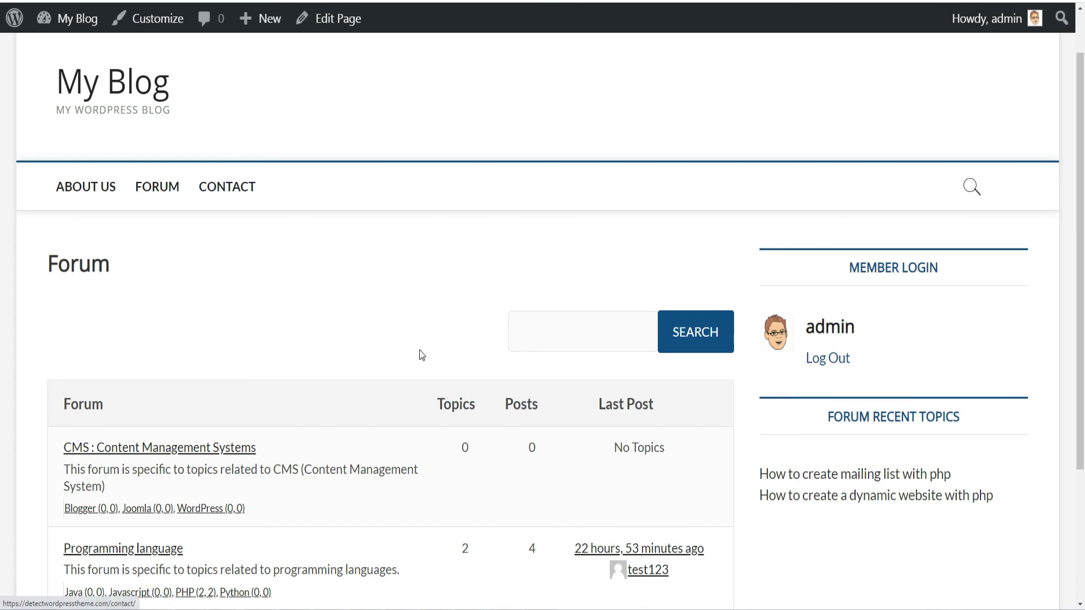
scroll(421, 354, "down", 2)
scroll(420, 351, "down", 1)
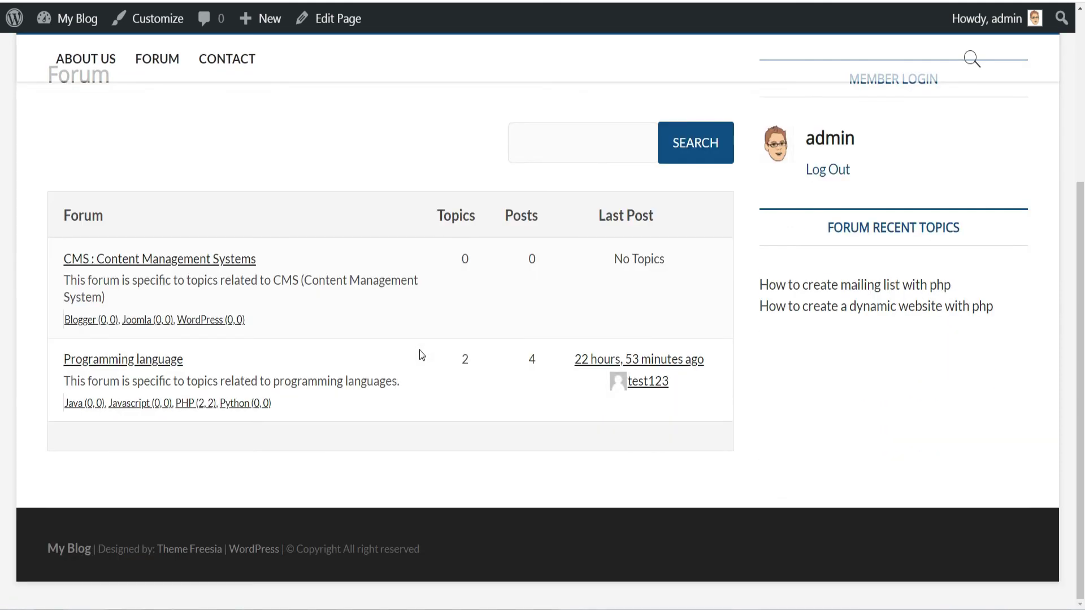